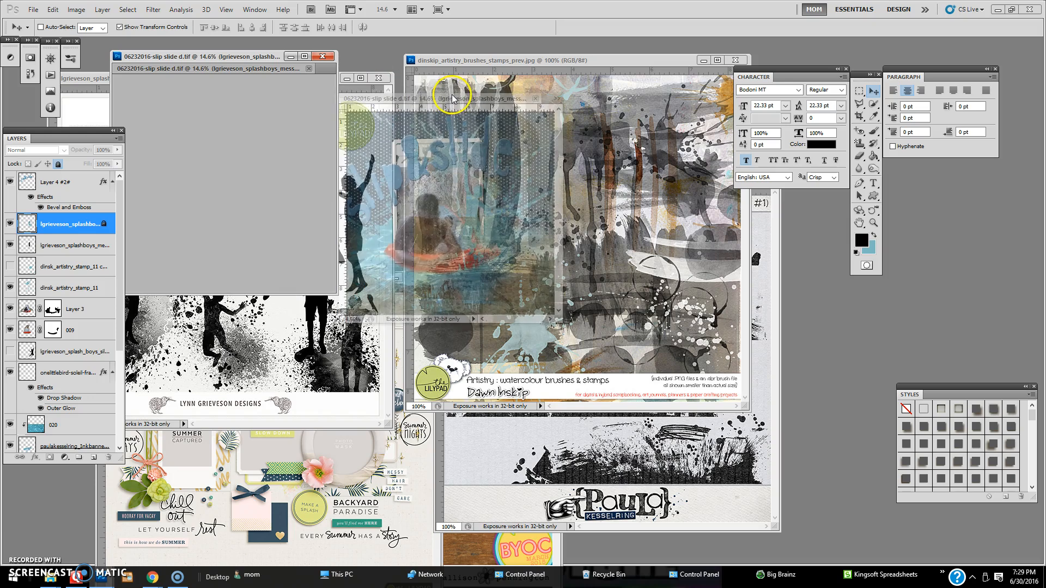
- Look over the finished slip slide layout in an enlarged window and the Splash Boys brush preview, minimizing each one
{"action": "left_click_drag", "start_coordinate": [563, 308], "coordinate": [701, 436]}
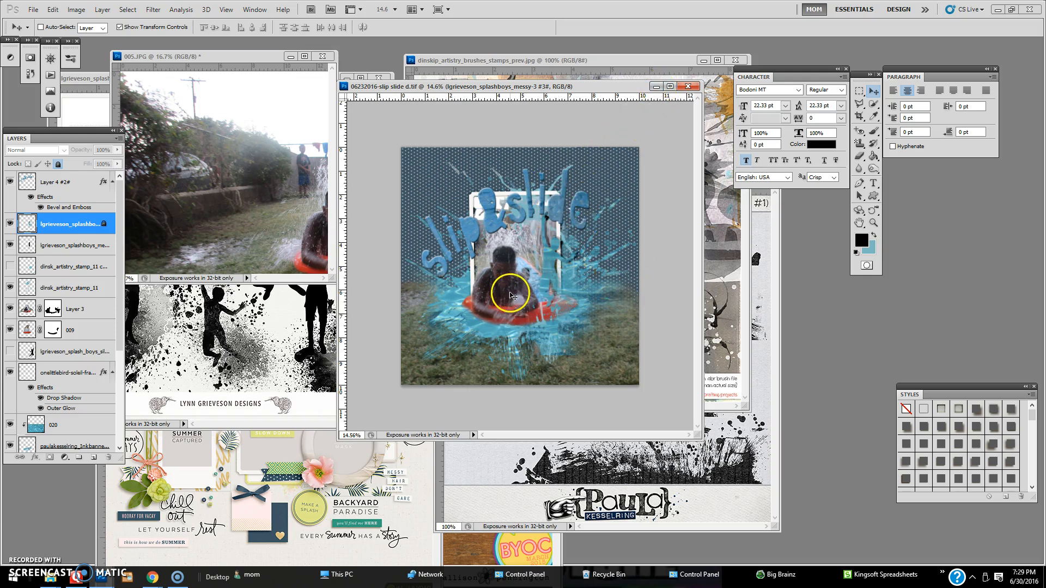
{"action": "left_click", "coordinate": [656, 87]}
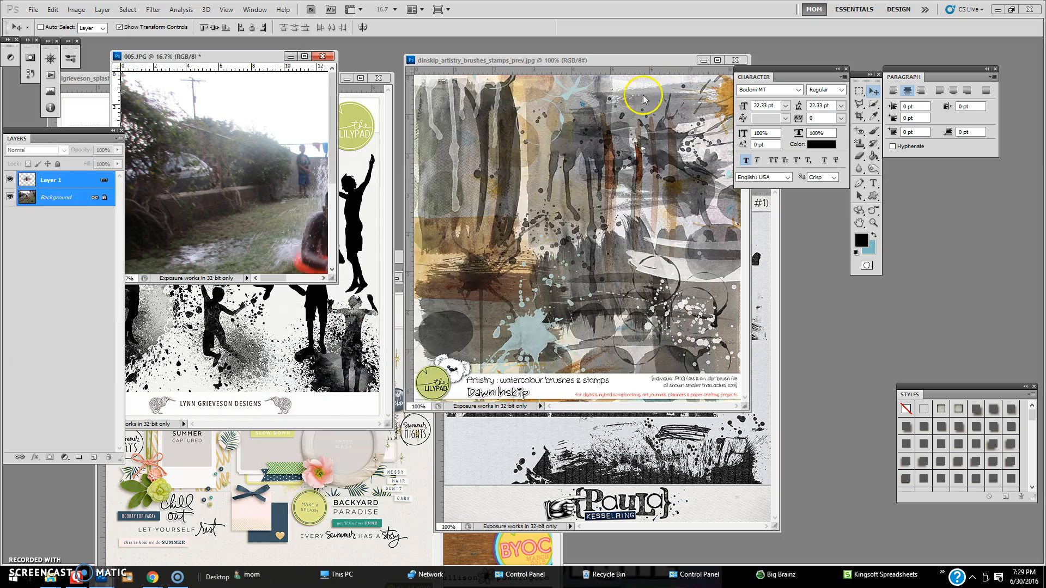
{"action": "left_click", "coordinate": [374, 106]}
{"action": "left_click_drag", "start_coordinate": [306, 80], "coordinate": [404, 75]}
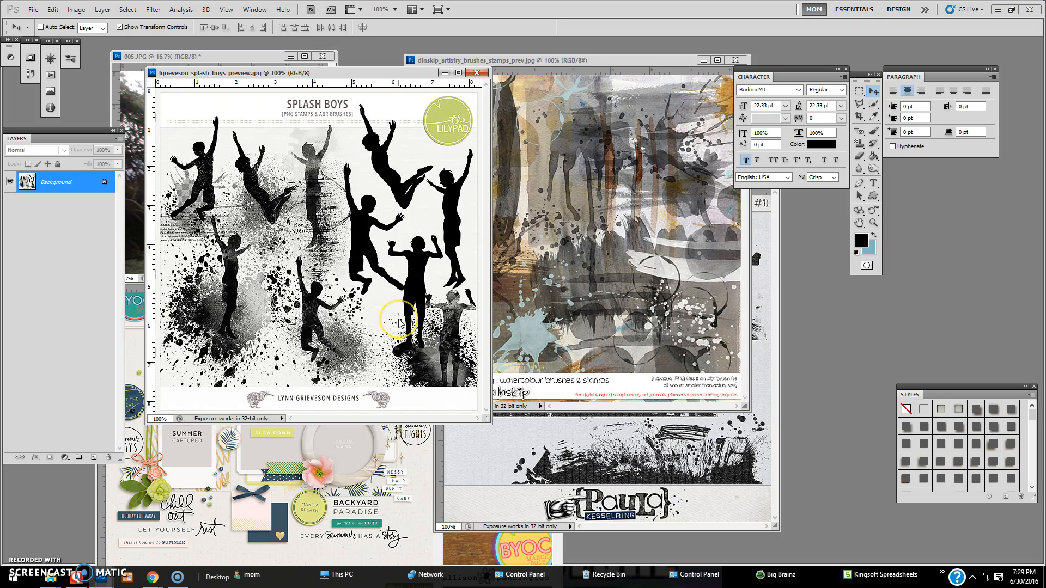
{"action": "key", "text": "ctrl+0"}
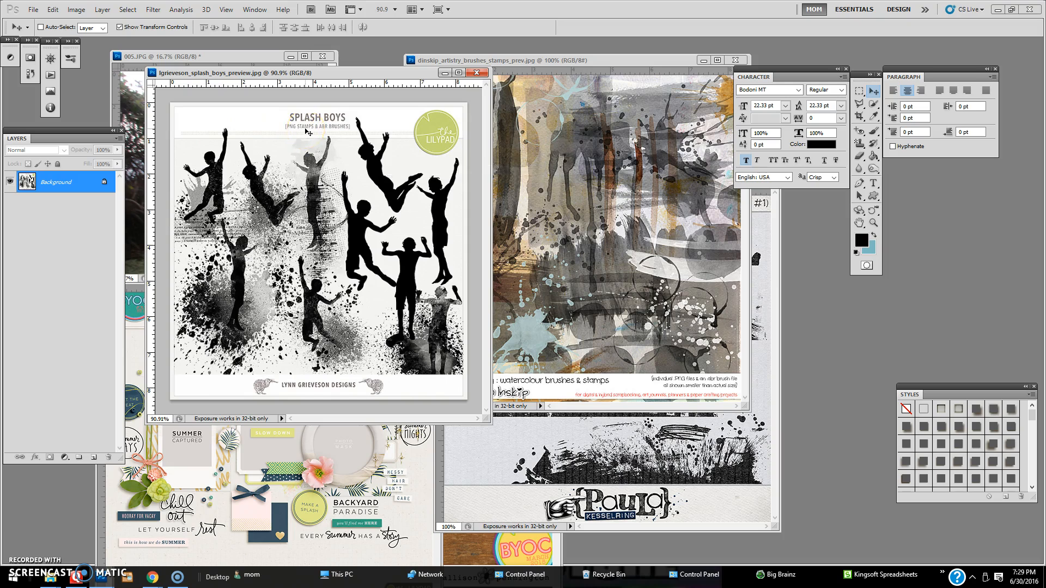
{"action": "left_click", "coordinate": [446, 75]}
- Look over the Artistry watercolour brushes preview and the Ink Banners #1 preview, minimizing each one
{"action": "left_click_drag", "start_coordinate": [577, 61], "coordinate": [394, 56]}
{"action": "left_click_drag", "start_coordinate": [568, 405], "coordinate": [678, 482]}
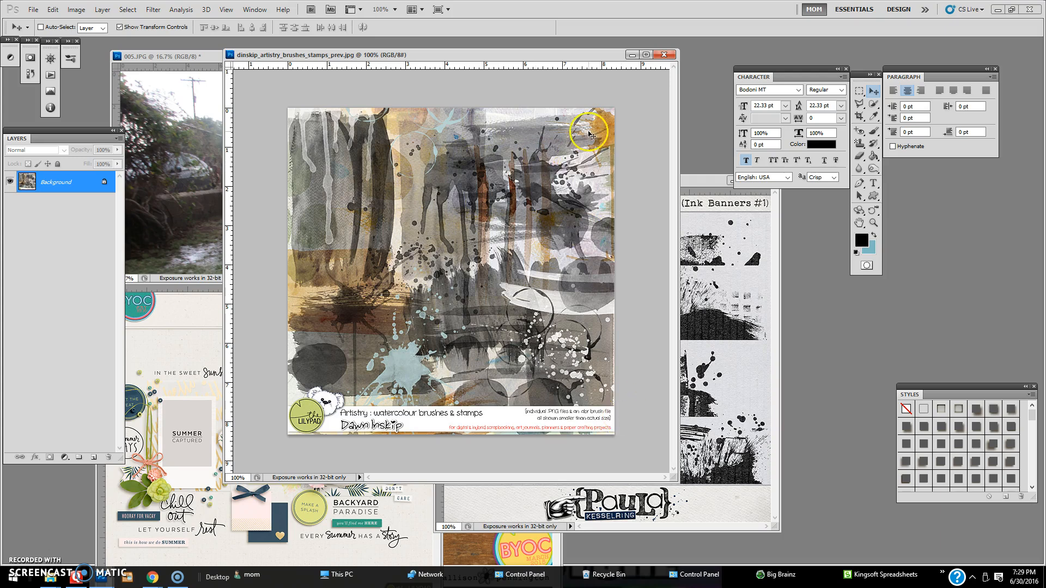
{"action": "left_click", "coordinate": [632, 54]}
{"action": "left_click_drag", "start_coordinate": [666, 186], "coordinate": [596, 89]}
{"action": "scroll", "coordinate": [615, 261], "scroll_direction": "down", "scroll_amount": 1}
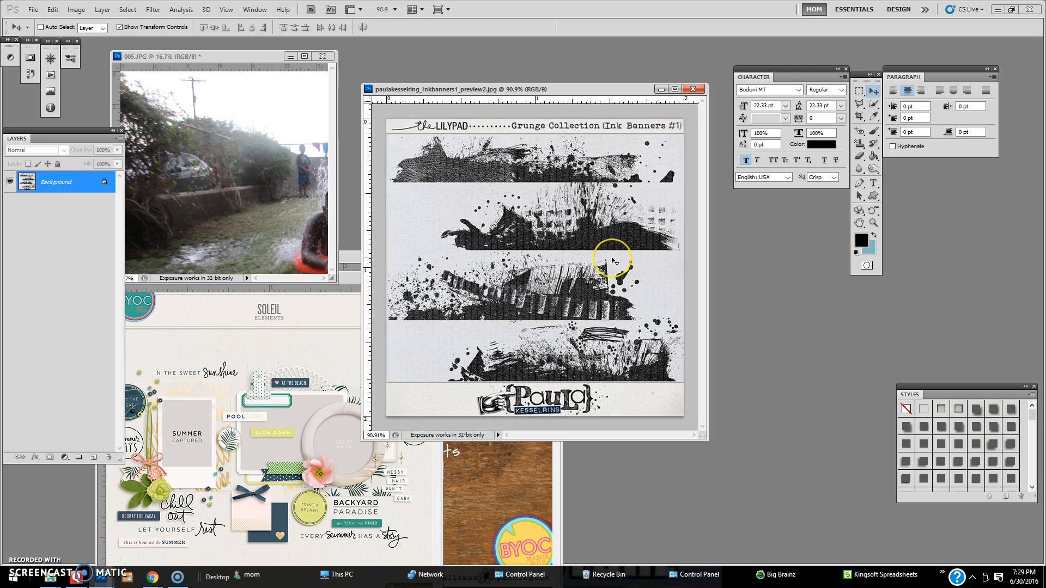
{"action": "scroll", "coordinate": [615, 261], "scroll_direction": "down", "scroll_amount": 1}
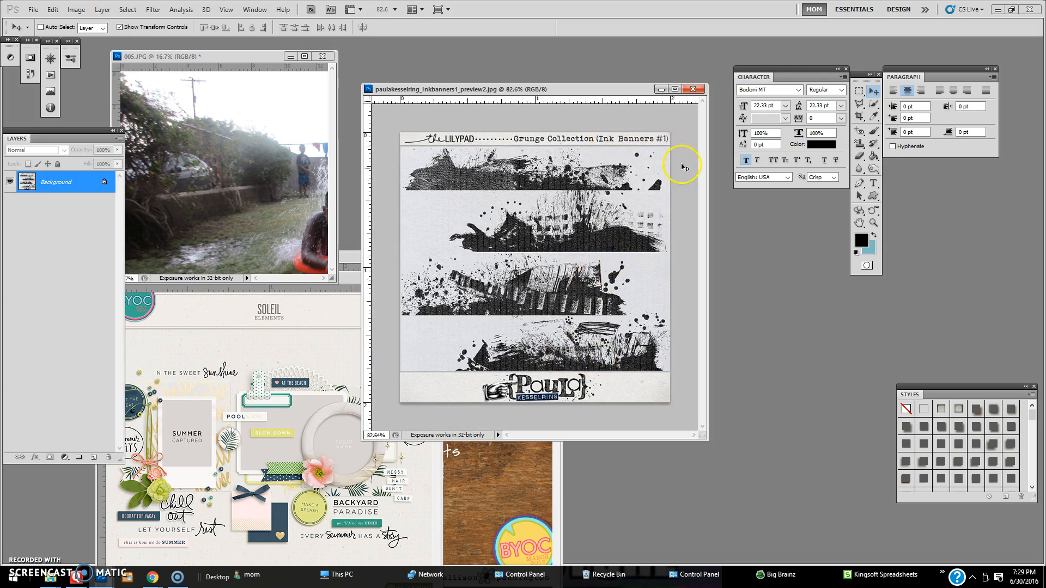
{"action": "left_click", "coordinate": [661, 90]}
- Look over the All Together Now painted alphabet preview, put it away, and examine the whole Soleil elements preview
{"action": "left_click", "coordinate": [473, 270]}
{"action": "left_click_drag", "start_coordinate": [473, 257], "coordinate": [596, 93]}
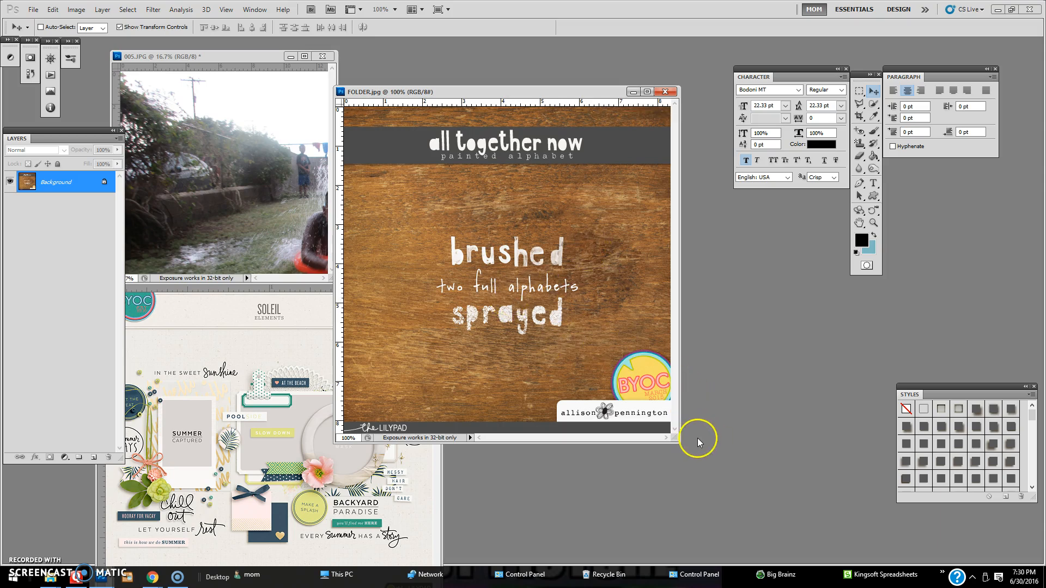
{"action": "left_click_drag", "start_coordinate": [675, 439], "coordinate": [738, 468]}
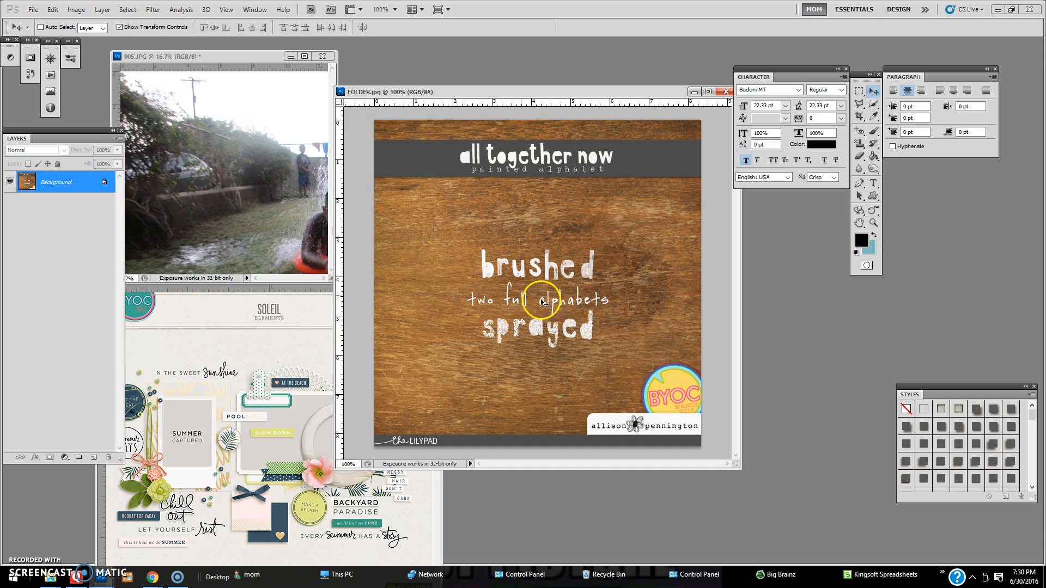
{"action": "left_click", "coordinate": [727, 92]}
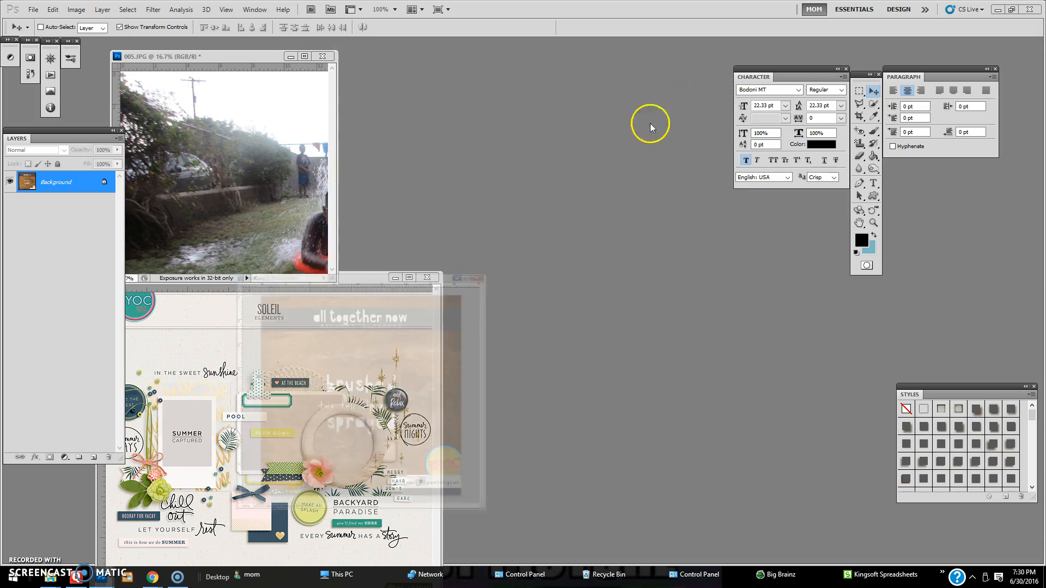
{"action": "left_click_drag", "start_coordinate": [361, 276], "coordinate": [621, 149]}
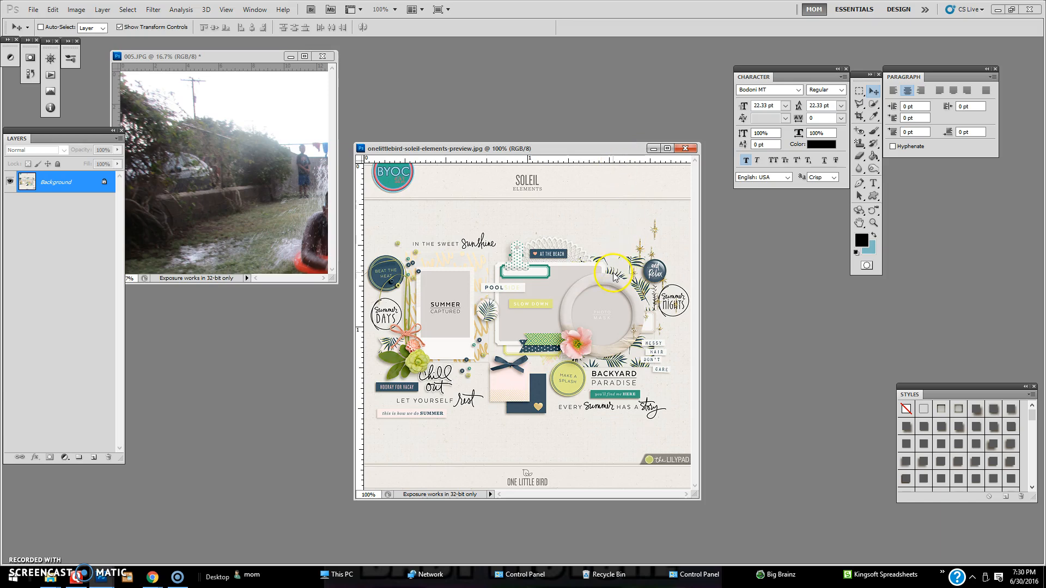
{"action": "scroll", "coordinate": [613, 276], "scroll_direction": "down", "scroll_amount": 1}
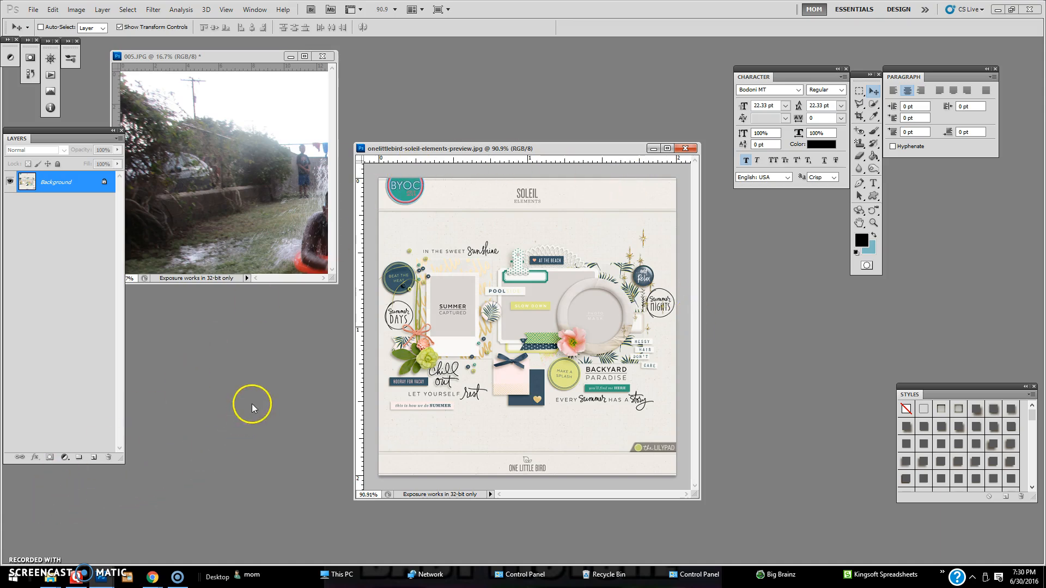
- Enlarge the window of the original 005.JPG photo and compare the picture with the finished slip slide layout
{"action": "left_click", "coordinate": [333, 282]}
{"action": "left_click_drag", "start_coordinate": [336, 284], "coordinate": [567, 421]}
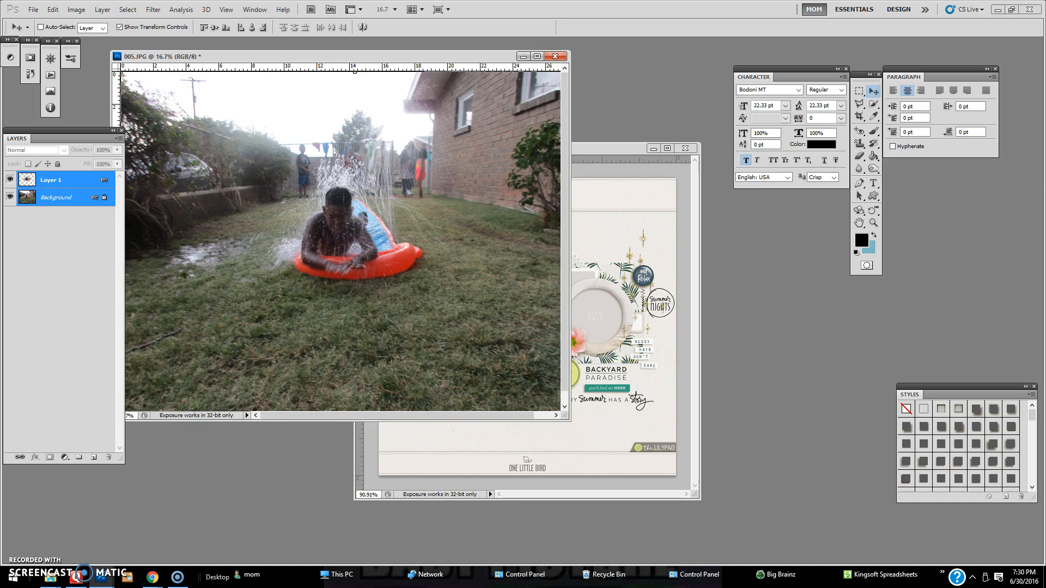
{"action": "key", "text": "ctrl+Tab"}
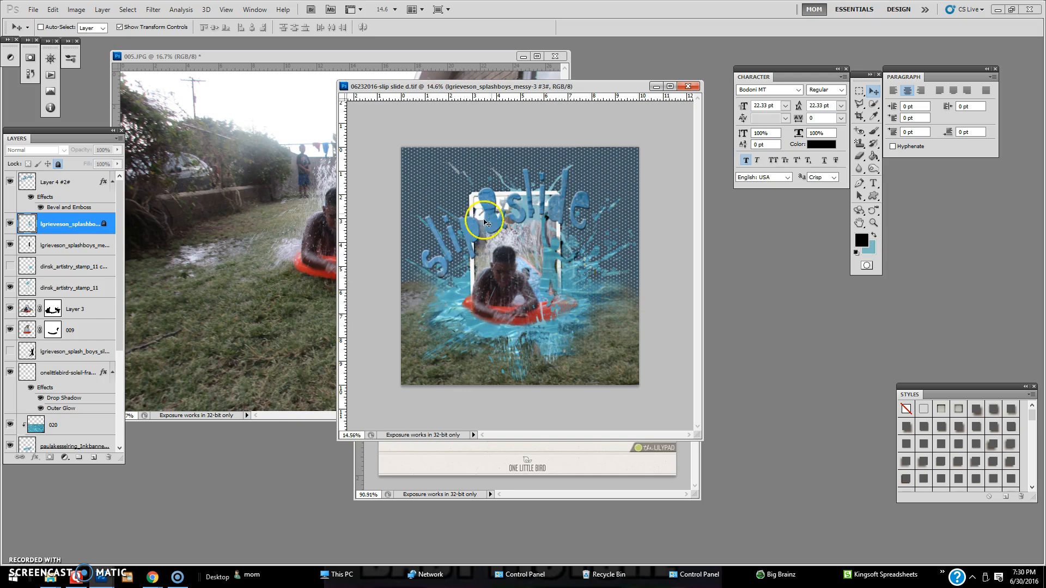
{"action": "left_click_drag", "start_coordinate": [581, 217], "coordinate": [584, 207]}
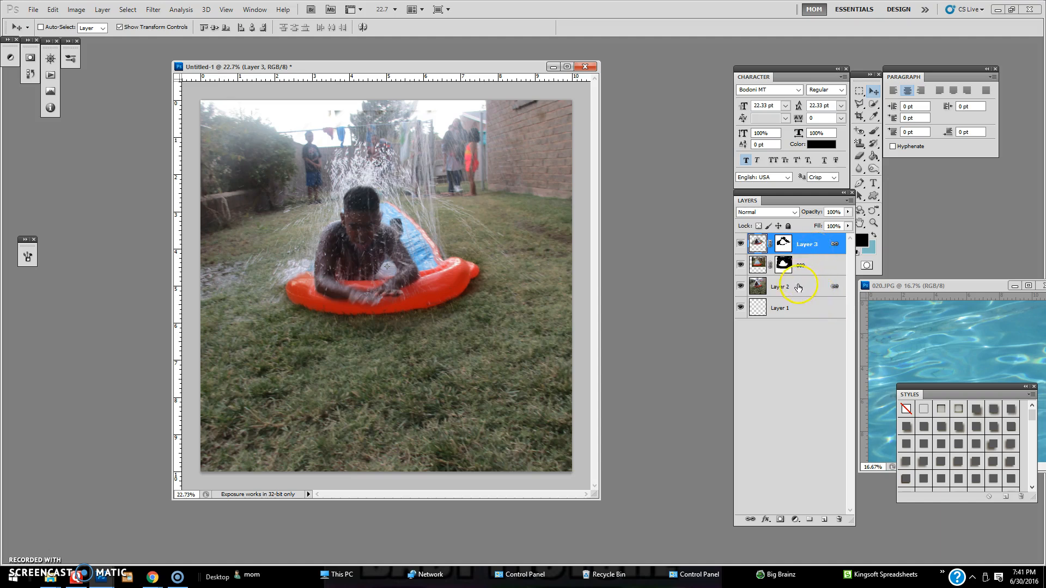
- Hide Layer 3 and layer 009 to examine the base photo, and show layer 009 again
{"action": "left_click", "coordinate": [741, 265]}
{"action": "left_click", "coordinate": [740, 243]}
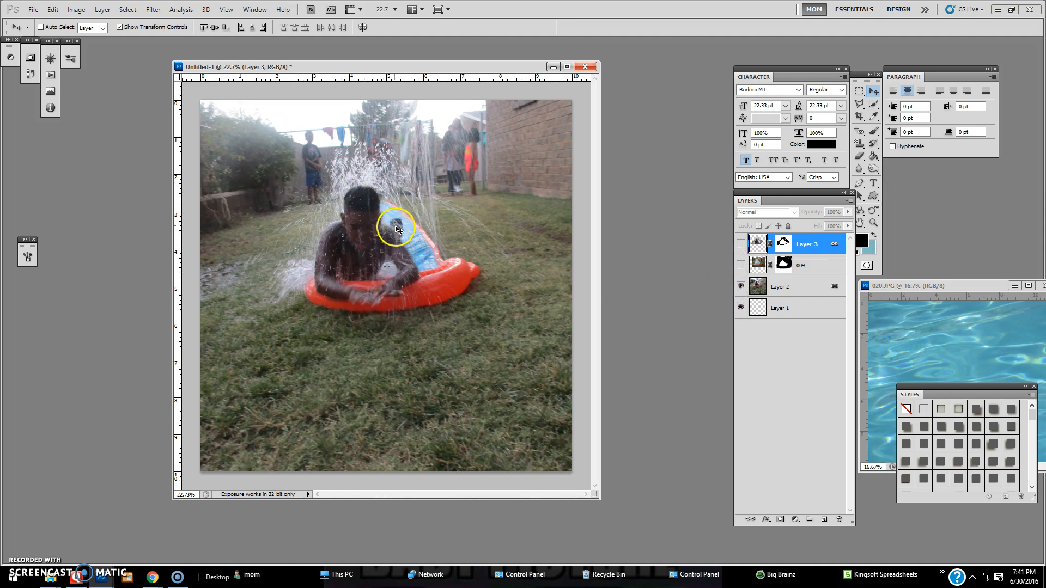
{"action": "left_click", "coordinate": [740, 267]}
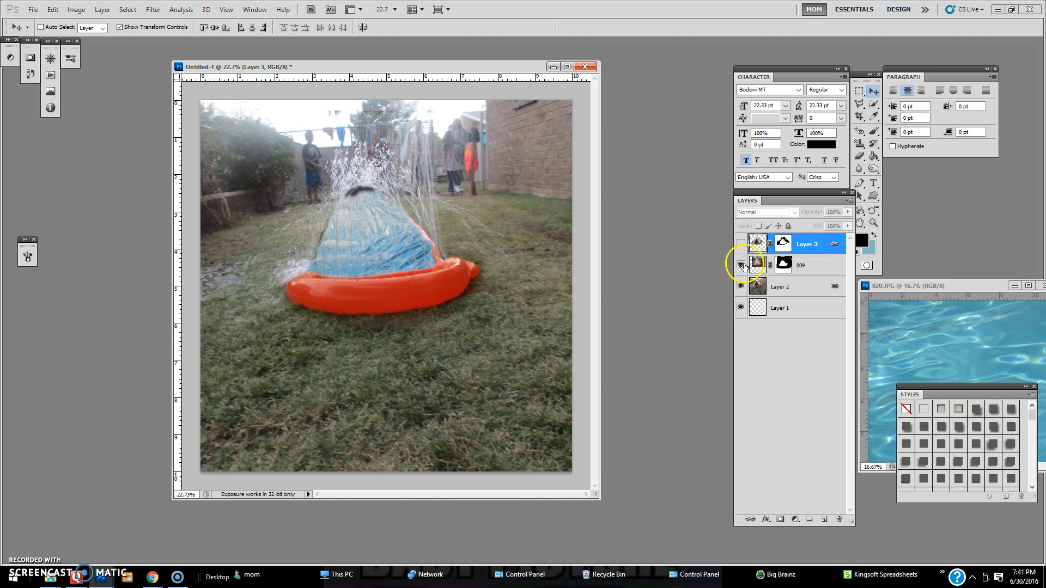
- Disable layer 009's mask to examine the full slide photo, and enable the mask again
{"action": "right_click", "coordinate": [785, 268]}
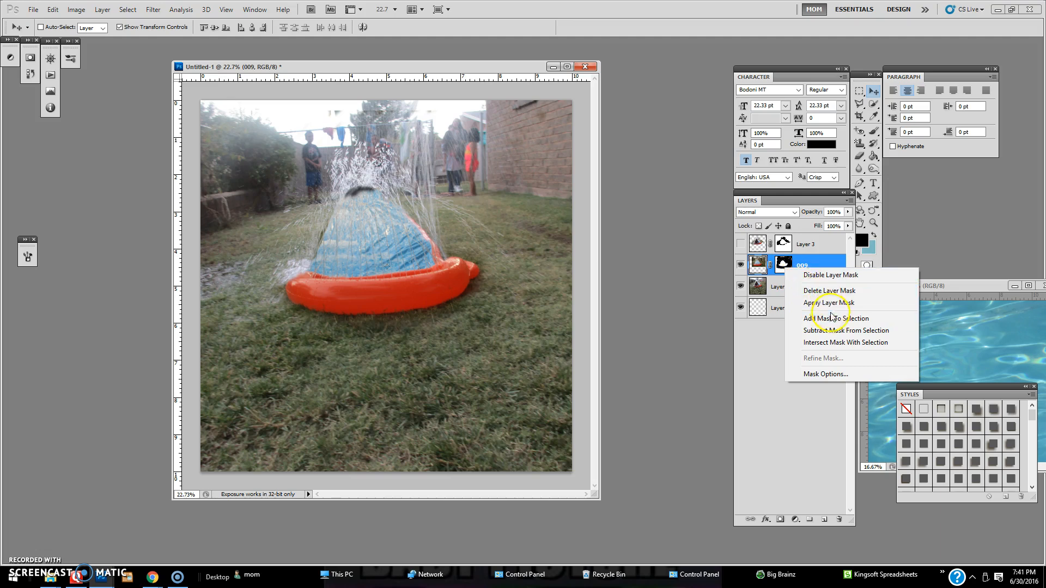
{"action": "left_click", "coordinate": [842, 276]}
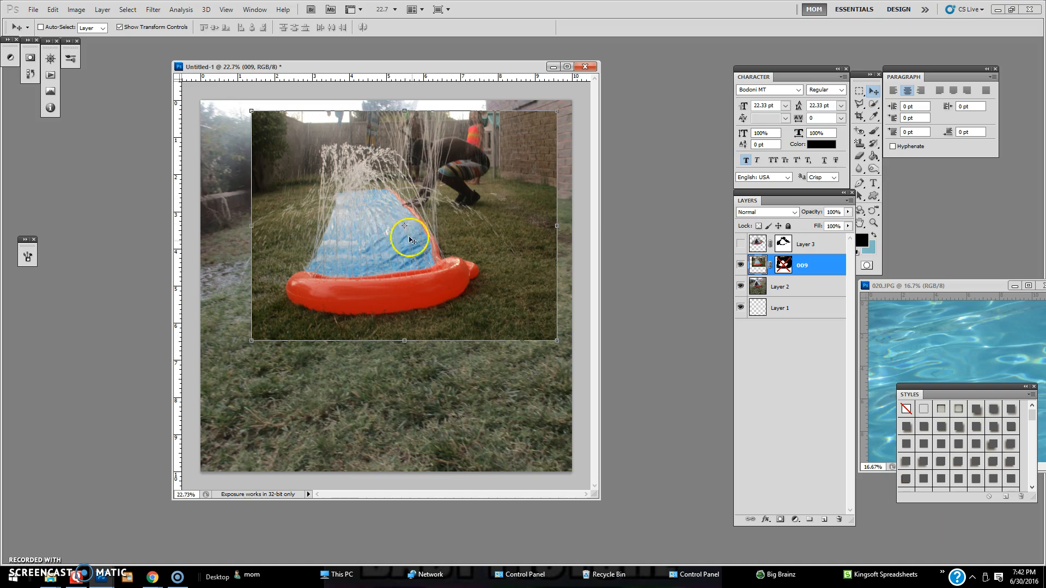
{"action": "right_click", "coordinate": [784, 267]}
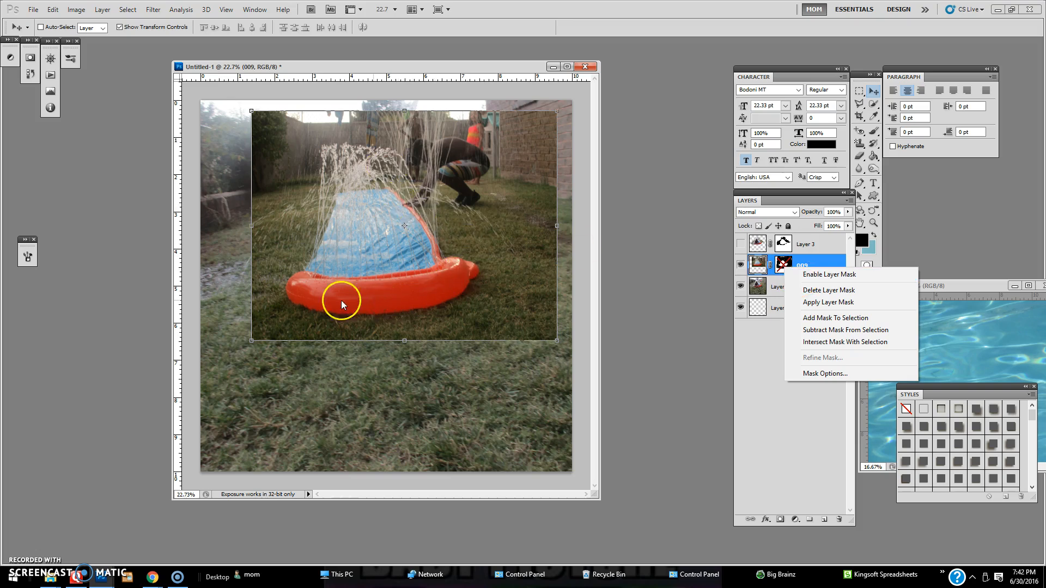
{"action": "left_click", "coordinate": [816, 275]}
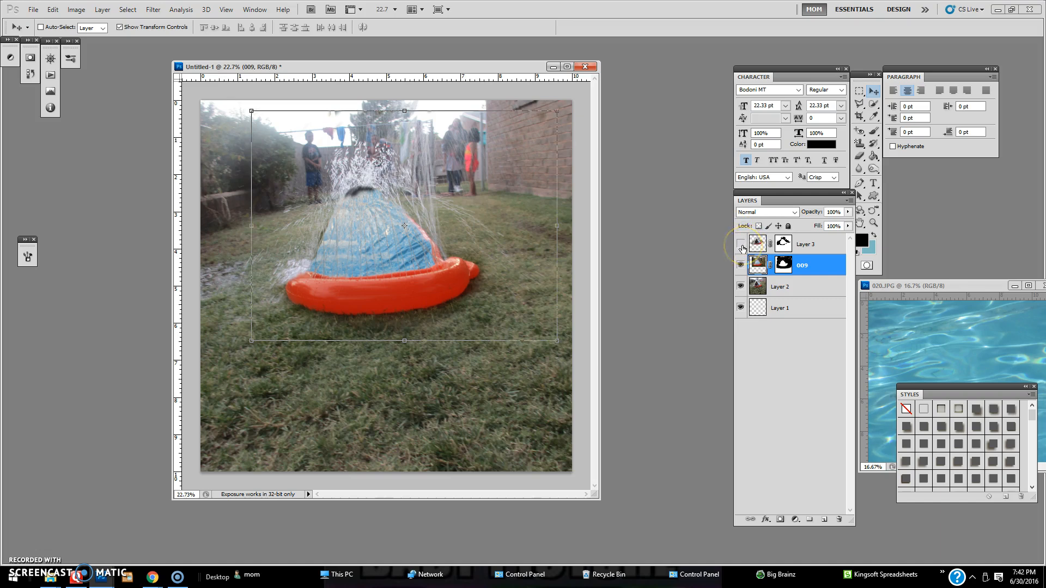
- Examine Layer 3 on its own with its mask disabled and enabled again, and turn Layer 2's visibility back on
{"action": "right_click", "coordinate": [785, 245]}
{"action": "left_click", "coordinate": [865, 250]}
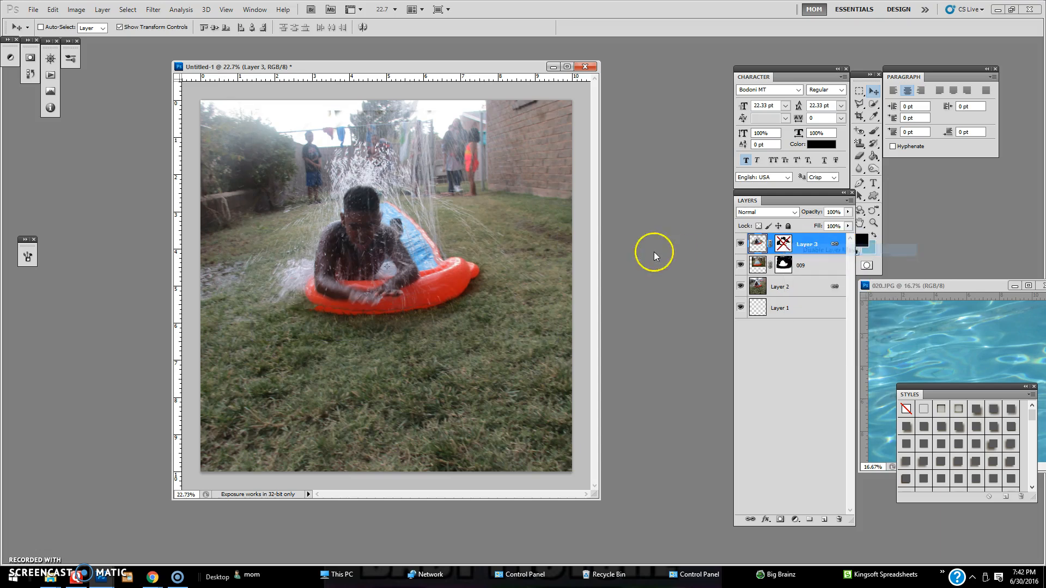
{"action": "left_click", "coordinate": [740, 286]}
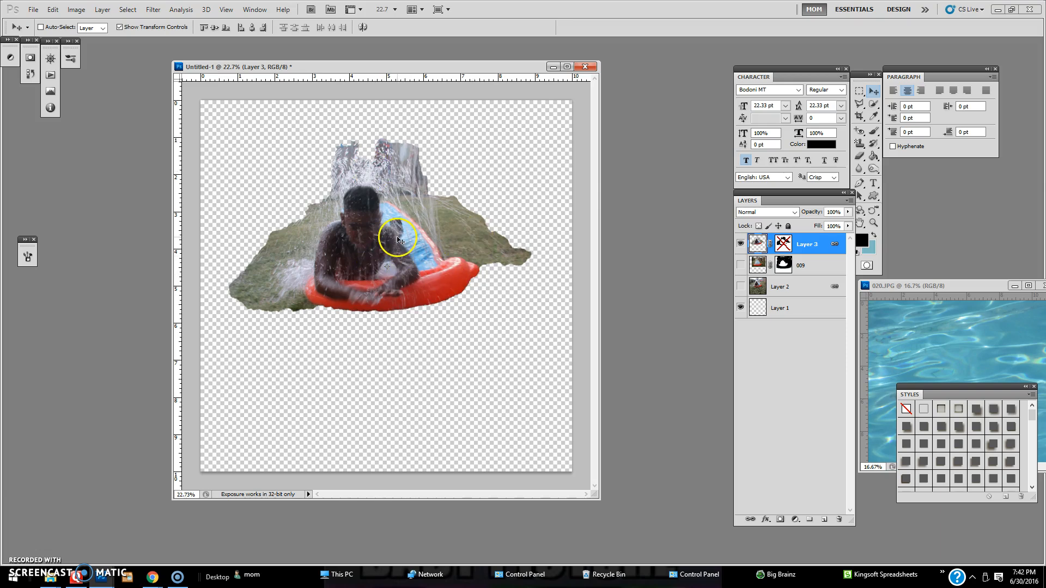
{"action": "right_click", "coordinate": [785, 246]}
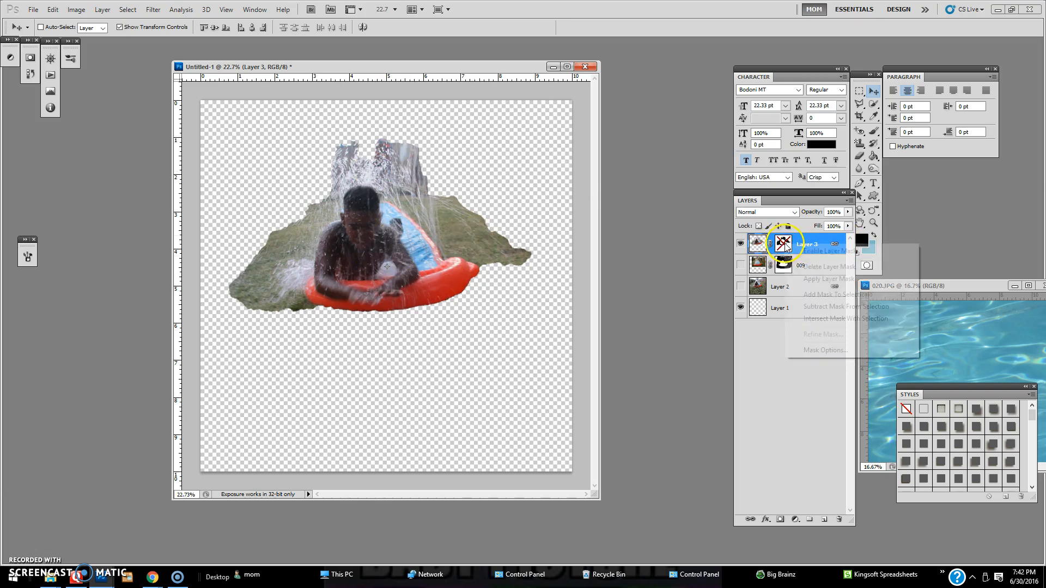
{"action": "left_click", "coordinate": [796, 252]}
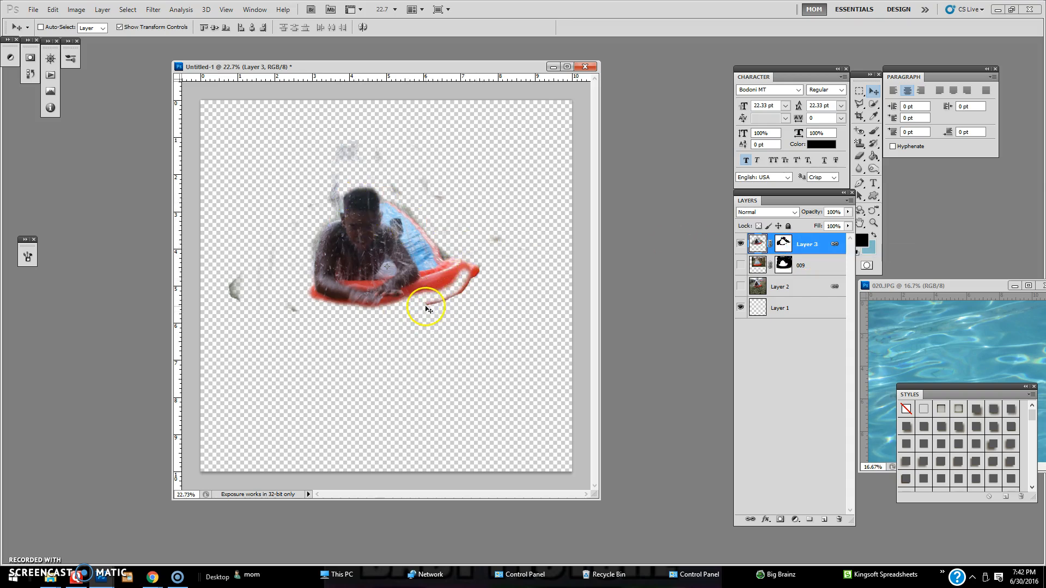
{"action": "left_click", "coordinate": [741, 286]}
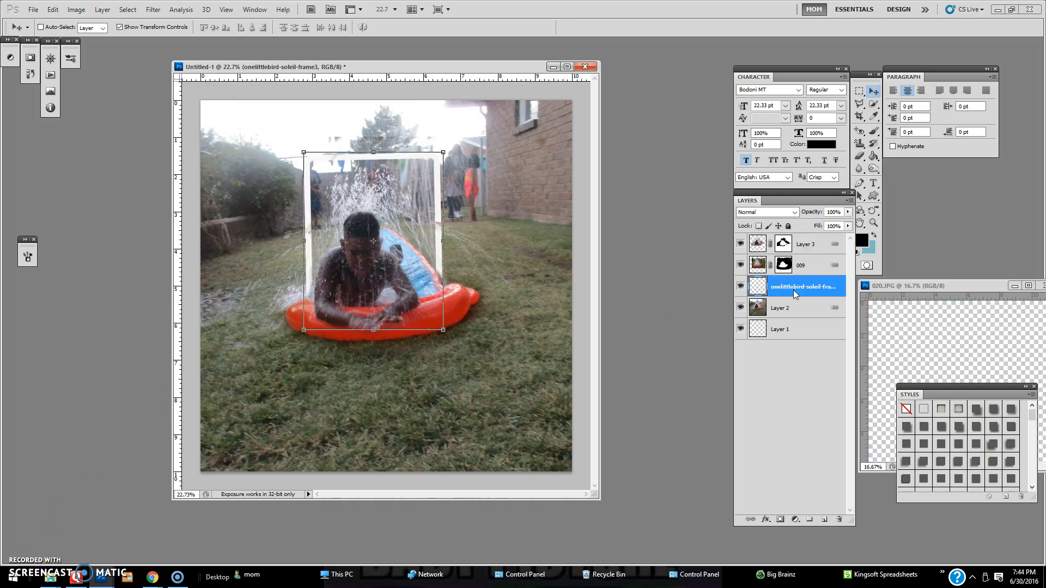
- Try the onelittlebird-soleil-frame3 layer above Layer 3 and directly below it, and return the frame beneath layer 009
{"action": "left_click_drag", "start_coordinate": [807, 287], "coordinate": [805, 245]}
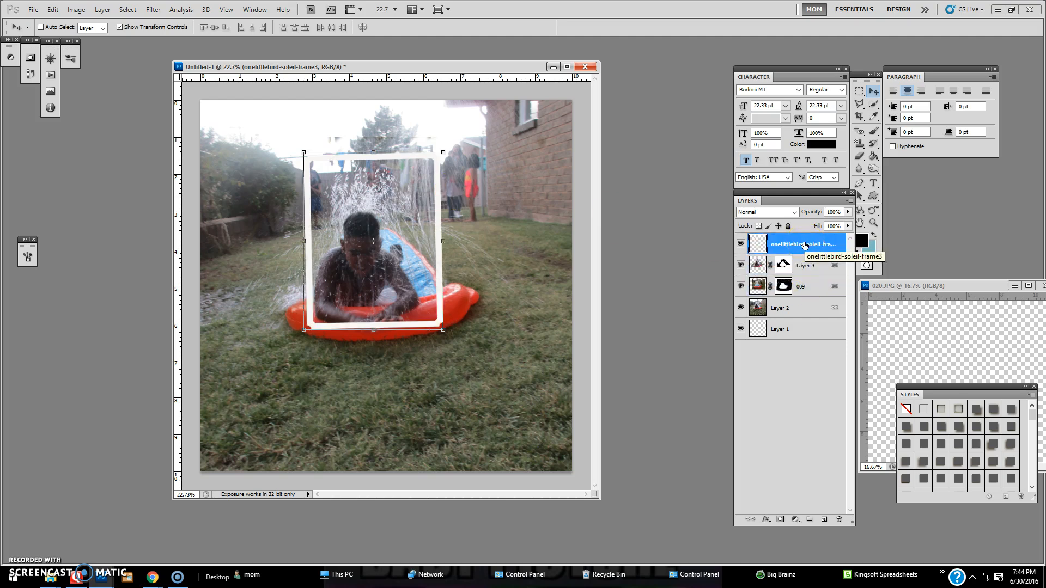
{"action": "mouse_move", "coordinate": [804, 246]}
{"action": "left_mouse_down"}
{"action": "mouse_move", "coordinate": [799, 295]}
{"action": "mouse_move", "coordinate": [803, 264]}
{"action": "left_mouse_up"}
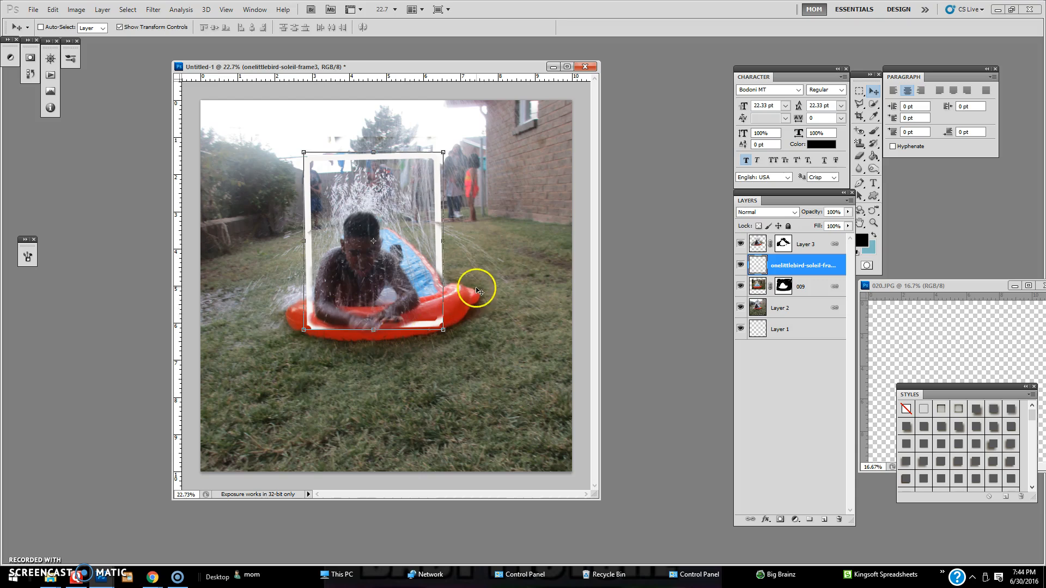
{"action": "left_click_drag", "start_coordinate": [786, 267], "coordinate": [771, 287]}
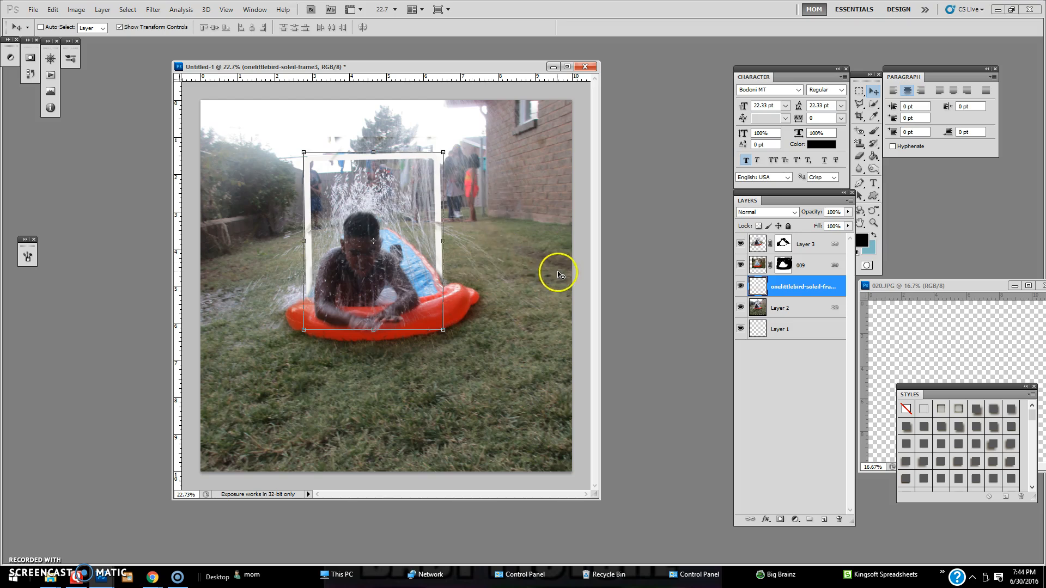
- Cut the upper part of Layer 2, down to the float, onto a new layer and check it by toggling its visibility
{"action": "left_click", "coordinate": [791, 318]}
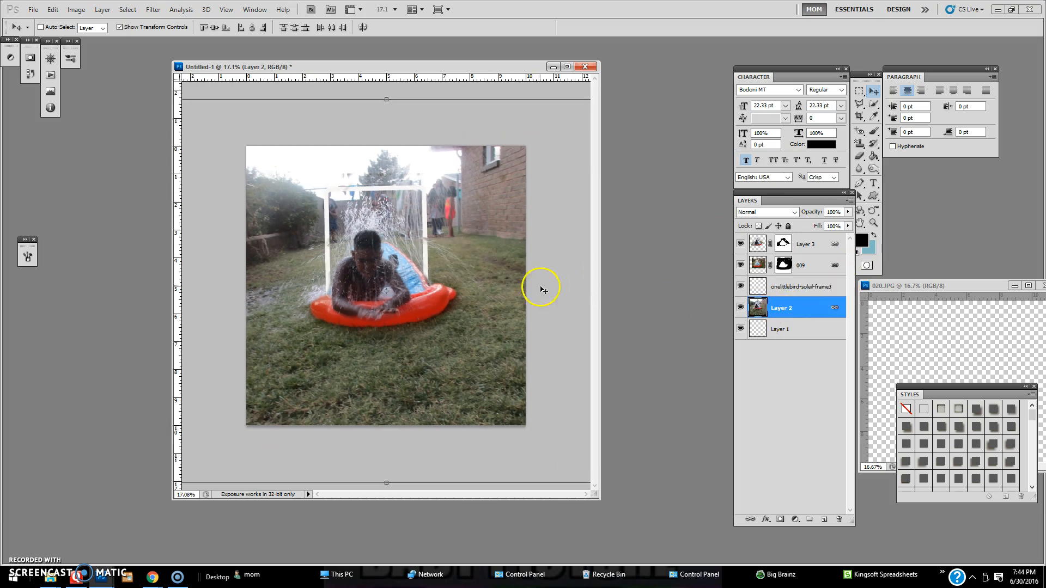
{"action": "left_click", "coordinate": [859, 91]}
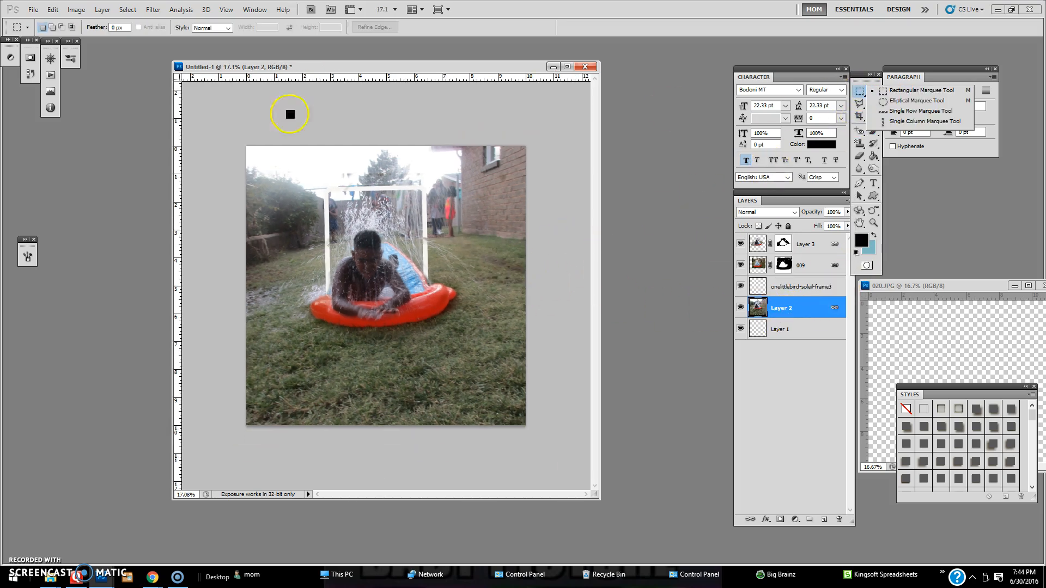
{"action": "left_click_drag", "start_coordinate": [205, 111], "coordinate": [542, 307]}
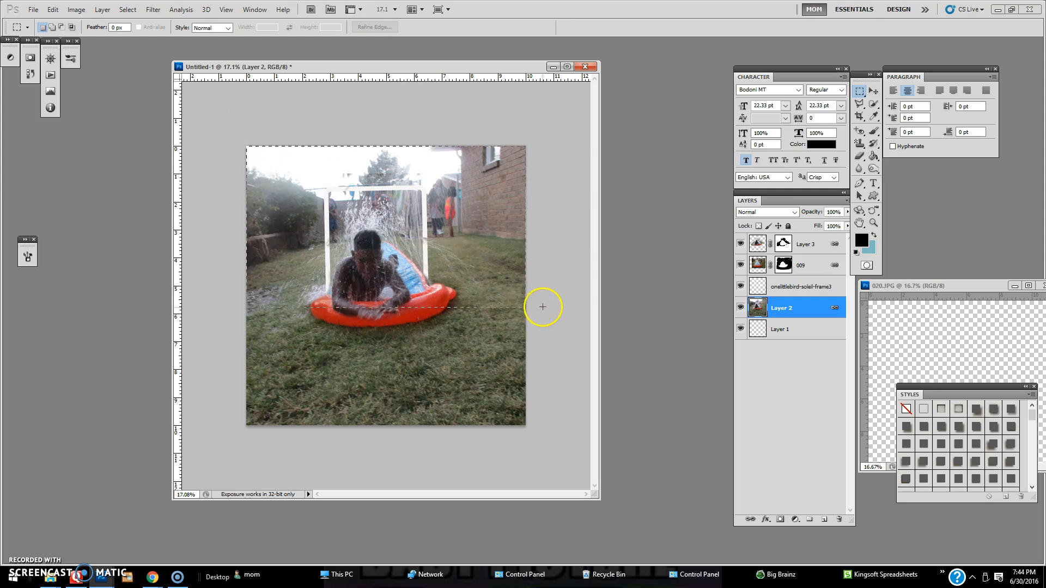
{"action": "right_click", "coordinate": [501, 280]}
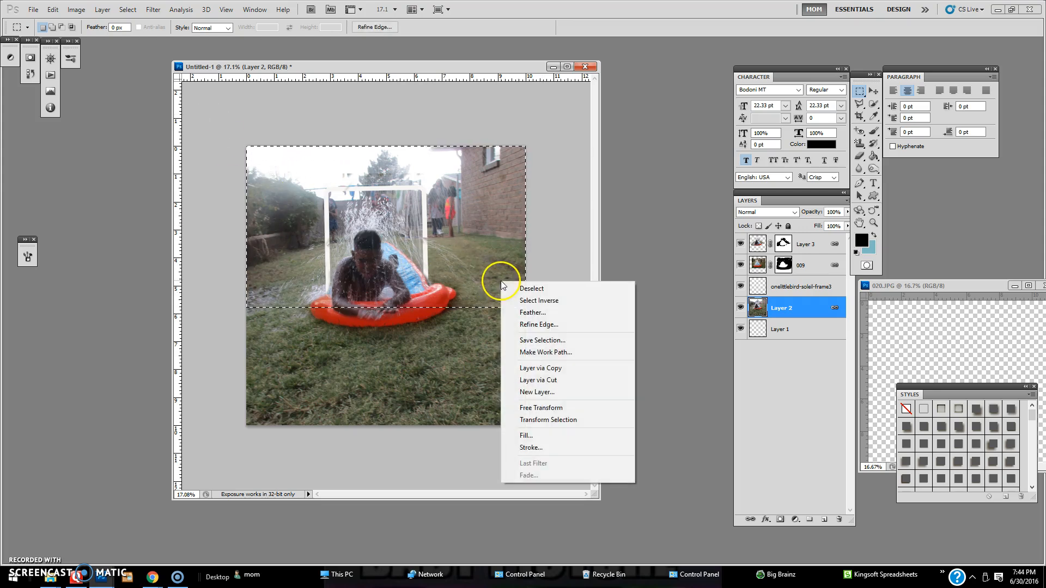
{"action": "left_click", "coordinate": [543, 383]}
{"action": "left_click", "coordinate": [740, 309]}
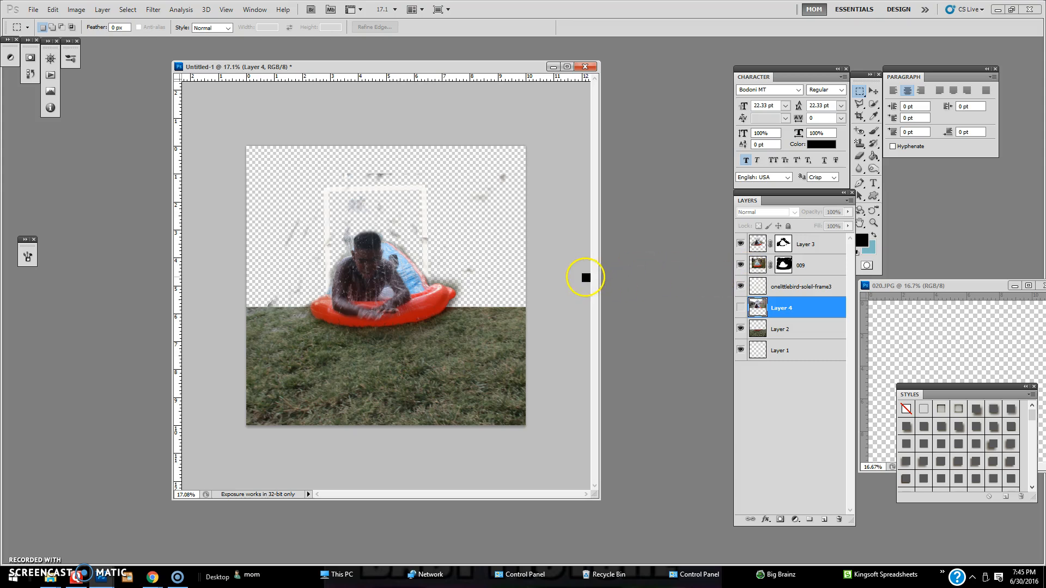
{"action": "left_click", "coordinate": [740, 309]}
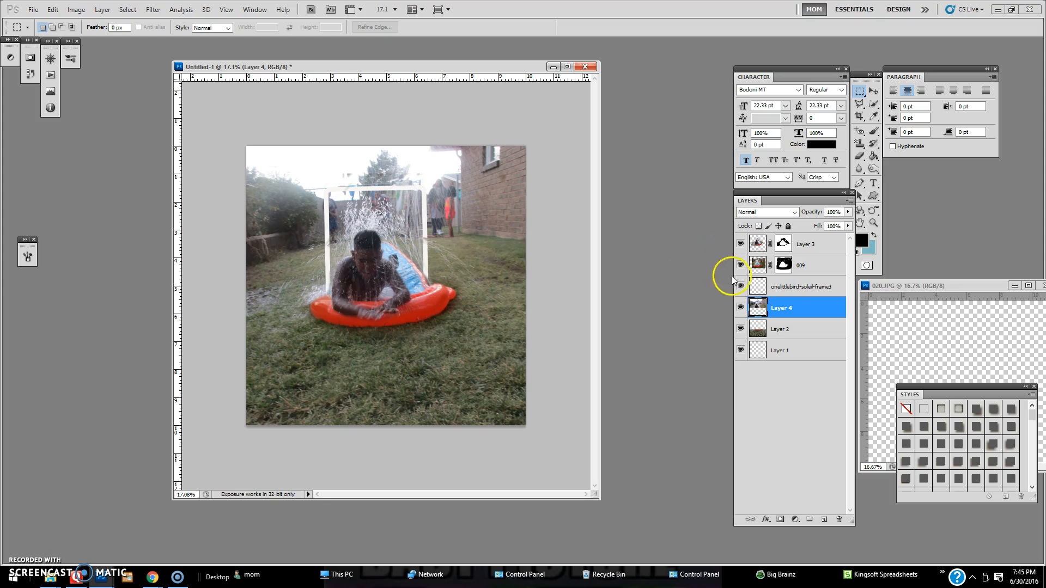
- Copy the area of Layer 4 inside the white sprinkler frame onto a new layer and hide Layer 4
{"action": "left_click", "coordinate": [741, 308]}
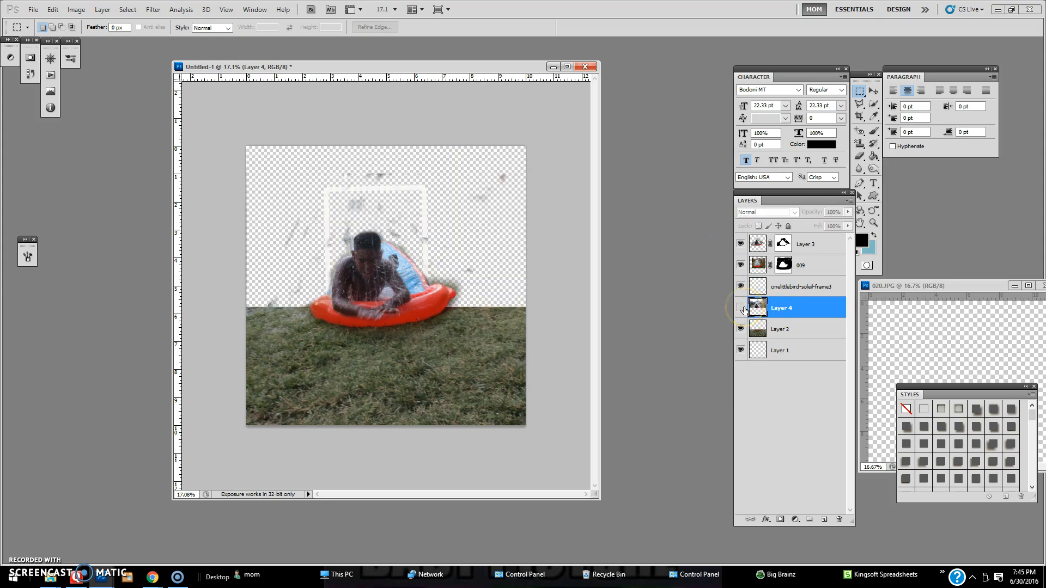
{"action": "left_click", "coordinate": [741, 309]}
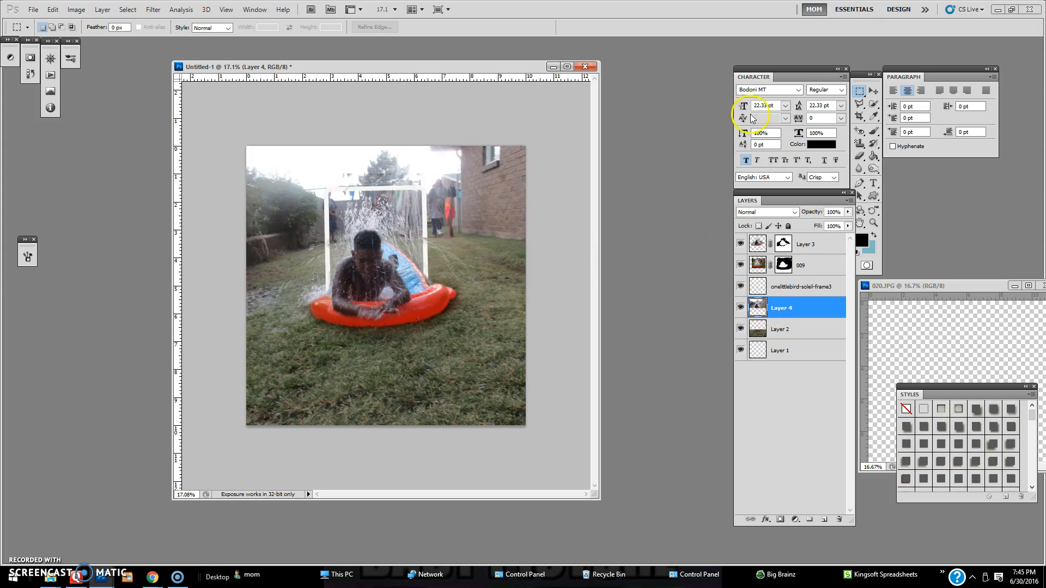
{"action": "left_click", "coordinate": [861, 91]}
{"action": "left_click_drag", "start_coordinate": [342, 190], "coordinate": [426, 301]}
{"action": "right_click", "coordinate": [400, 238]}
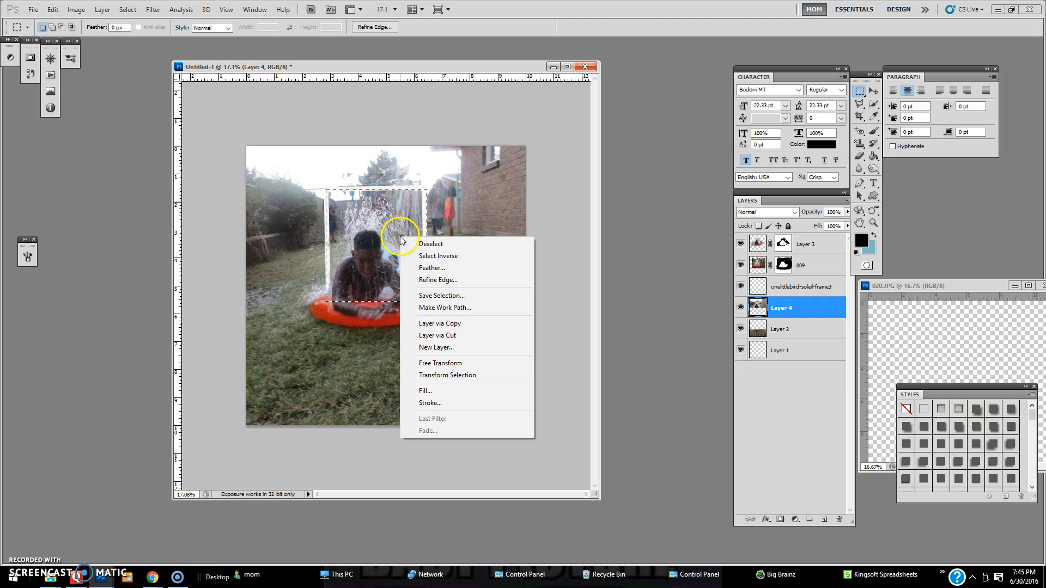
{"action": "left_click", "coordinate": [467, 325]}
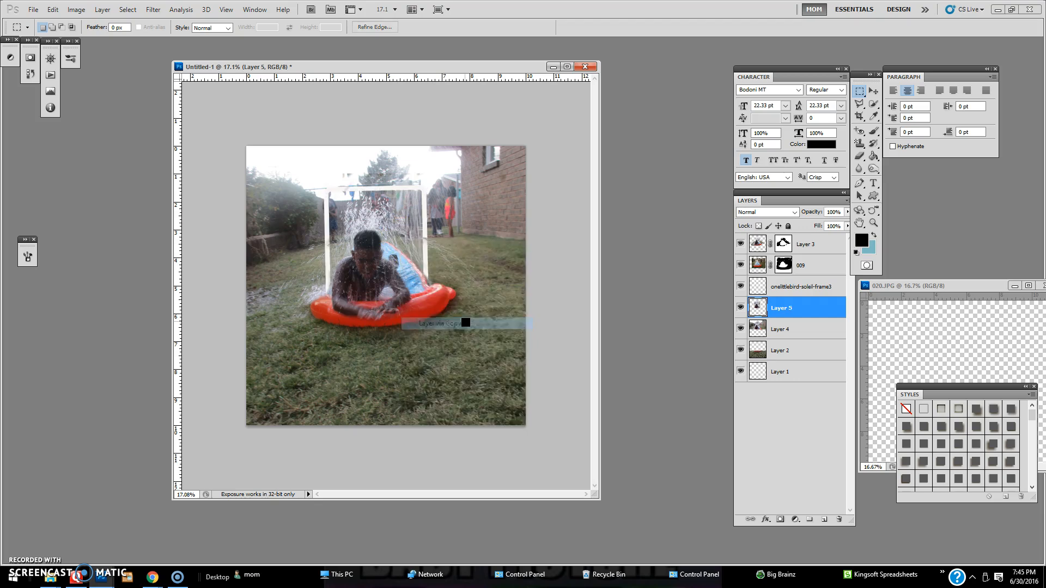
{"action": "left_click", "coordinate": [740, 329]}
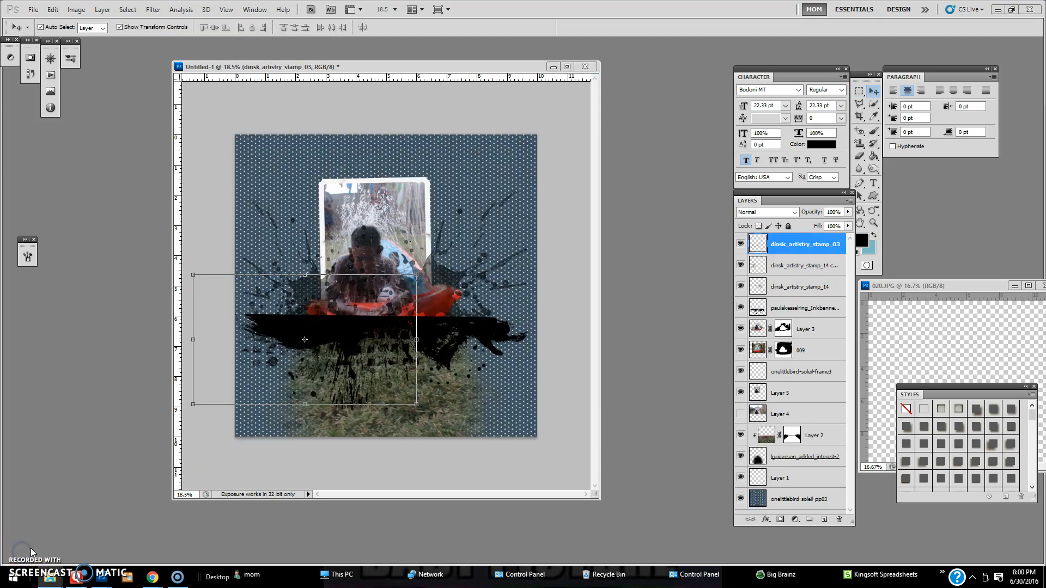
- Move the ink banner, both dinsk_artistry_stamp_14 splatters and dinsk_artistry_stamp_03 up to the page's upper edge, clear of the boy and float
{"action": "left_click", "coordinate": [496, 335]}
{"action": "left_click", "coordinate": [496, 335]}
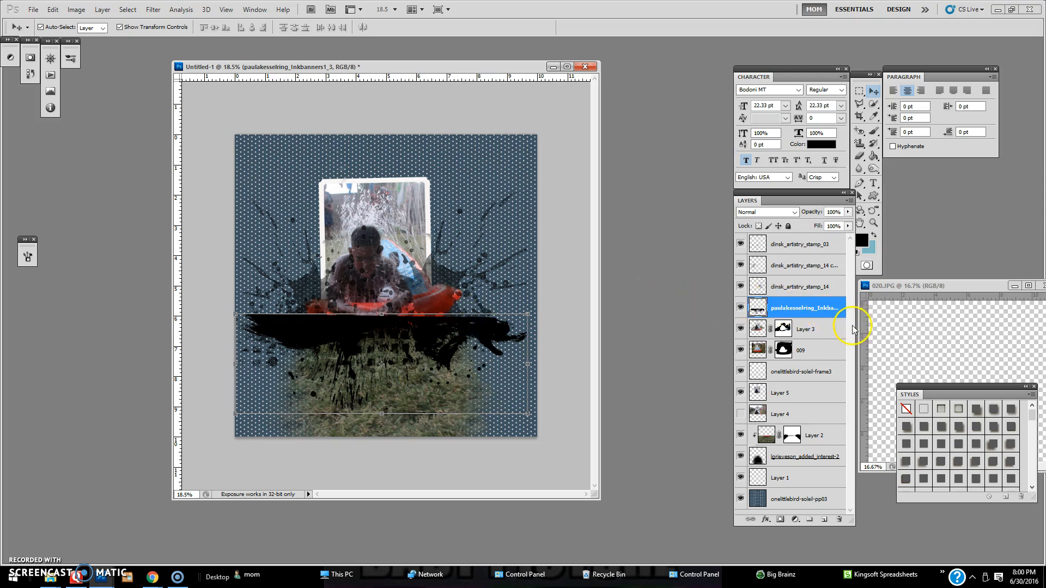
{"action": "left_click_drag", "start_coordinate": [855, 326], "coordinate": [930, 334]}
{"action": "left_click", "coordinate": [442, 280]}
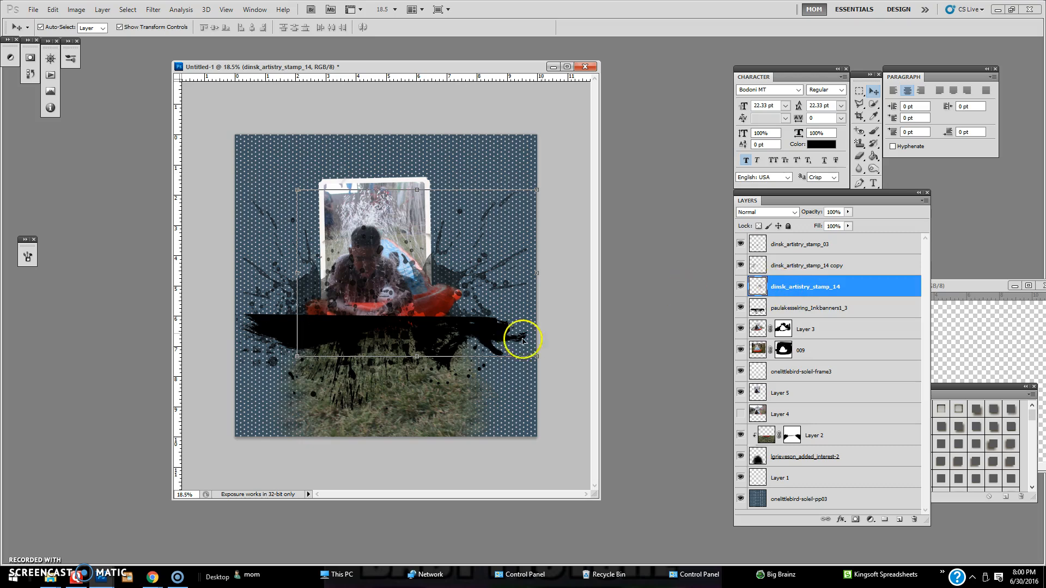
{"action": "mouse_move", "coordinate": [479, 335]}
{"action": "left_mouse_down"}
{"action": "mouse_move", "coordinate": [453, 231]}
{"action": "mouse_move", "coordinate": [498, 223]}
{"action": "left_mouse_up"}
{"action": "left_click_drag", "start_coordinate": [302, 285], "coordinate": [294, 170]}
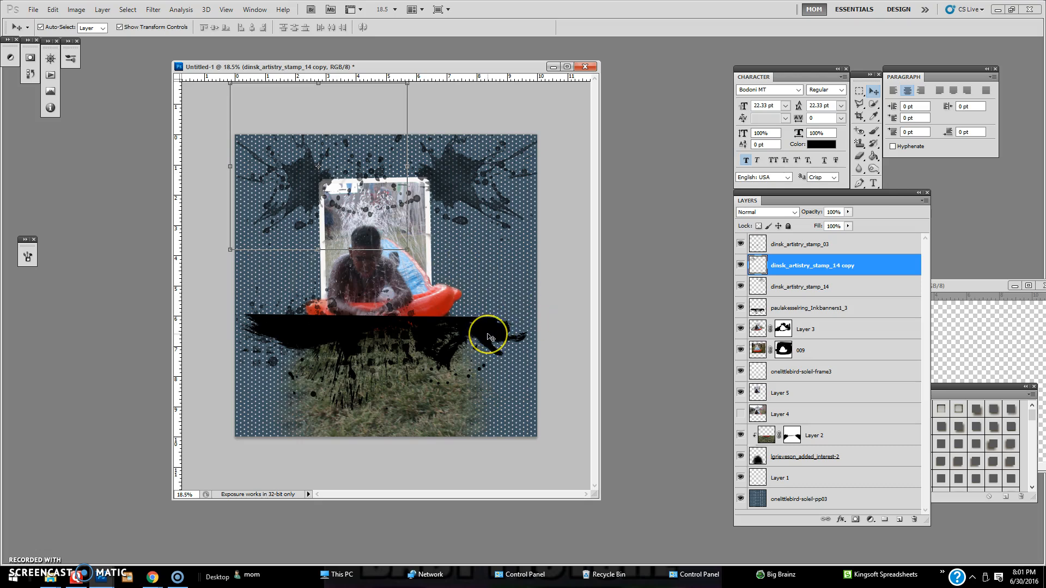
{"action": "left_click_drag", "start_coordinate": [490, 337], "coordinate": [493, 141]}
{"action": "left_click_drag", "start_coordinate": [397, 313], "coordinate": [385, 159]}
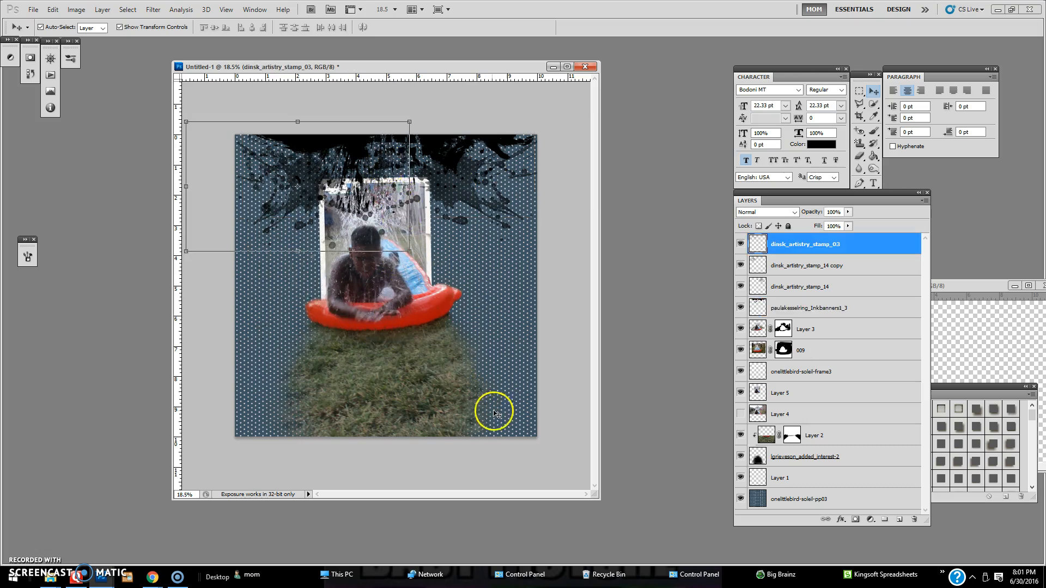
- Release the grass Layer 2 from its clipping mask to compare, and clip it again to lgrieveson_added_interest-2
{"action": "left_click", "coordinate": [425, 393]}
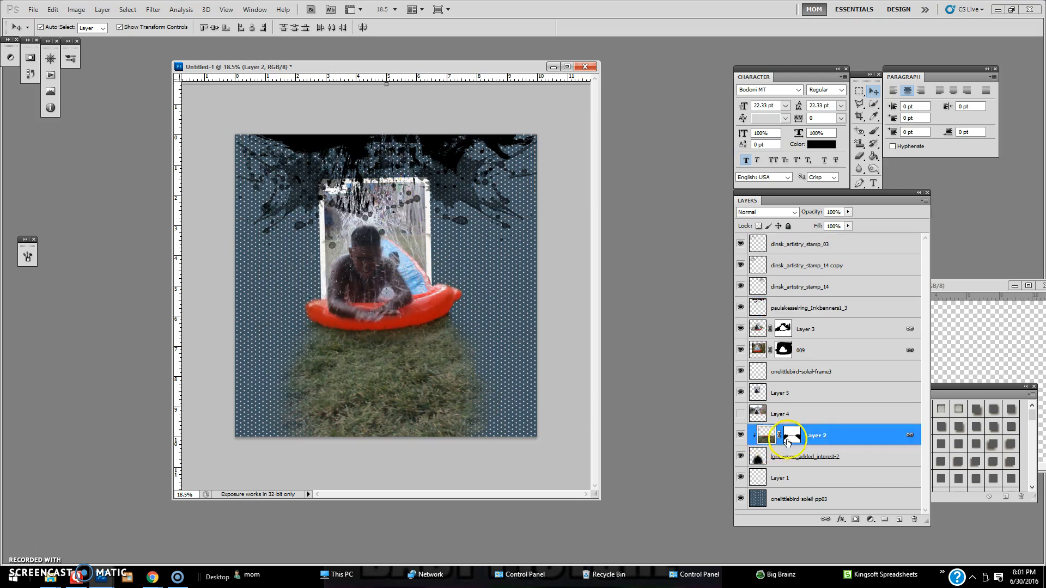
{"action": "right_click", "coordinate": [814, 435]}
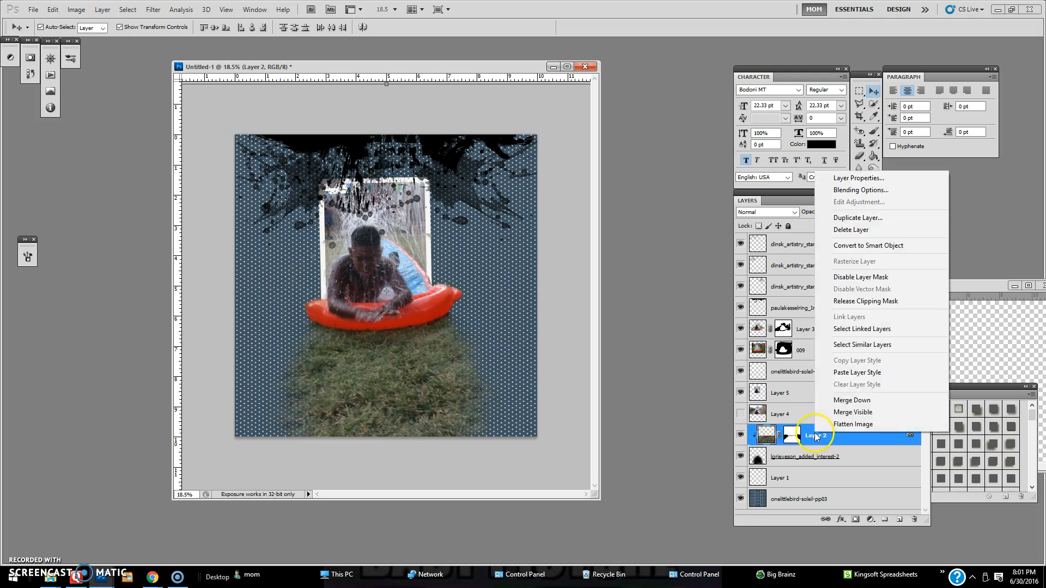
{"action": "left_click", "coordinate": [863, 303]}
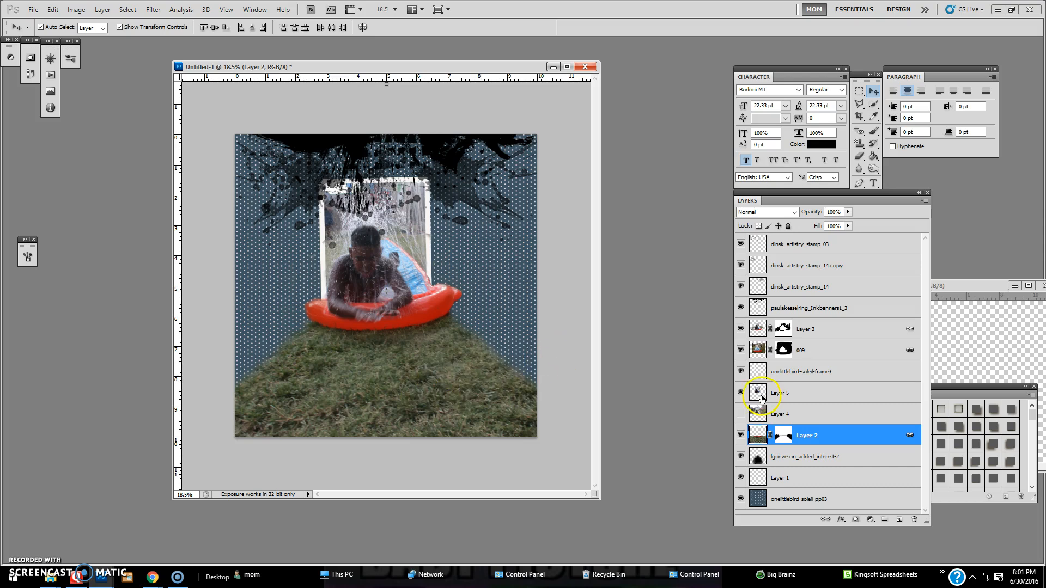
{"action": "left_click", "coordinate": [811, 457]}
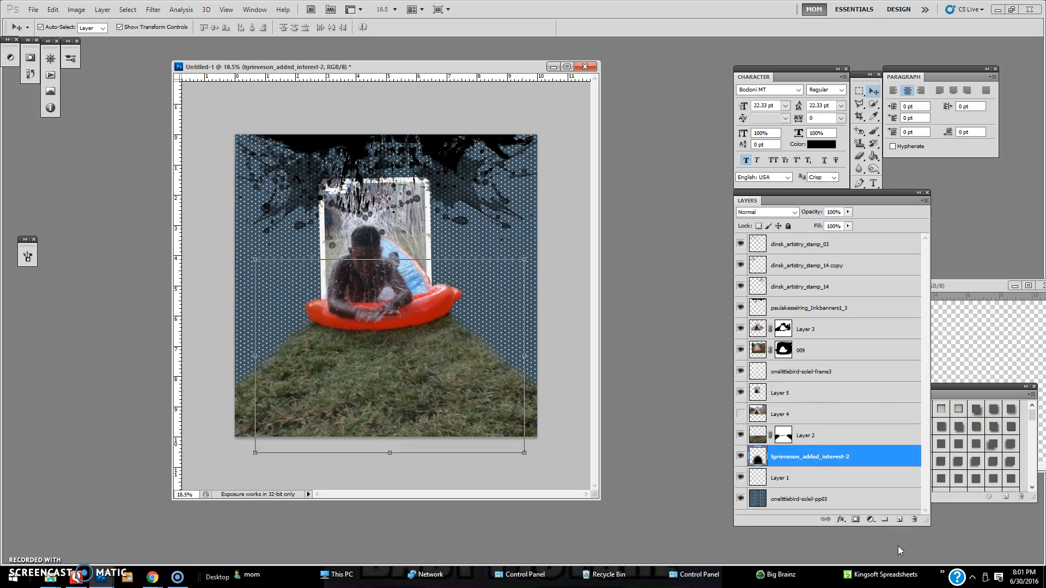
{"action": "left_click", "coordinate": [838, 466]}
{"action": "right_click", "coordinate": [801, 438]}
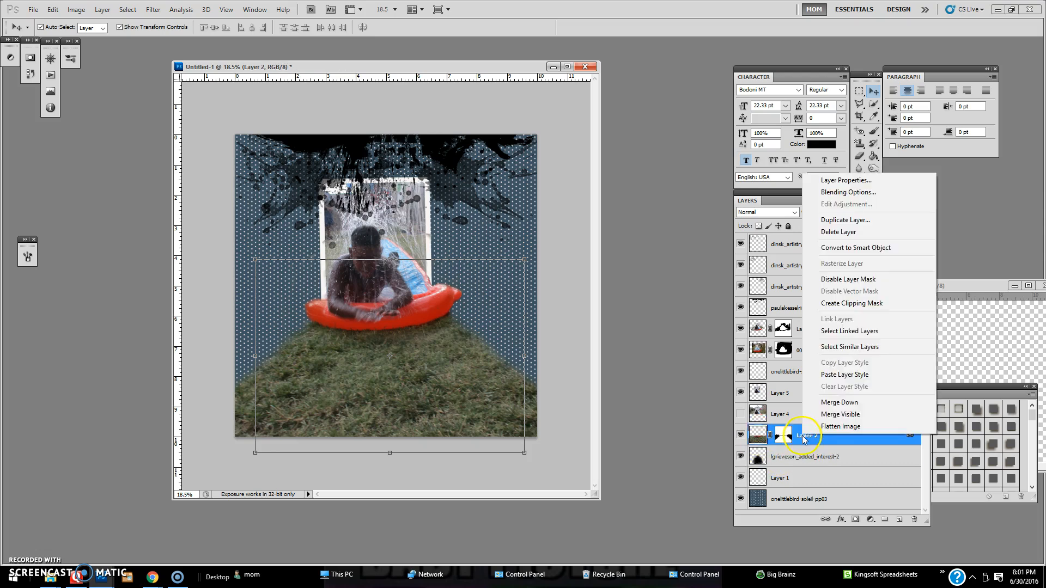
{"action": "left_click", "coordinate": [843, 308]}
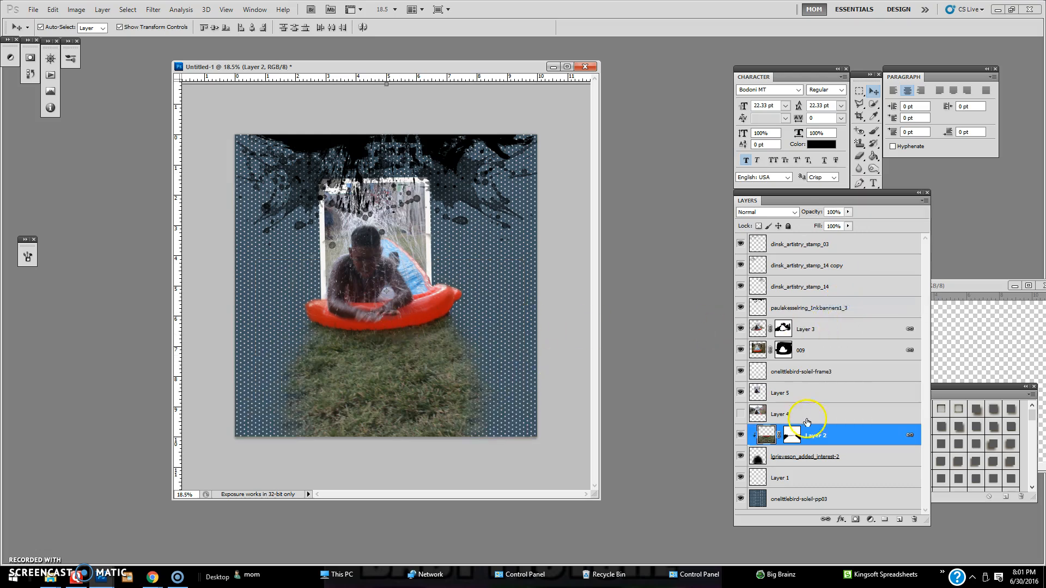
- Stretch the lgrieveson_added_interest-2 mask shape to 100.28% height and apply the transform
{"action": "left_click", "coordinate": [807, 462]}
{"action": "left_click_drag", "start_coordinate": [522, 451], "coordinate": [525, 453]}
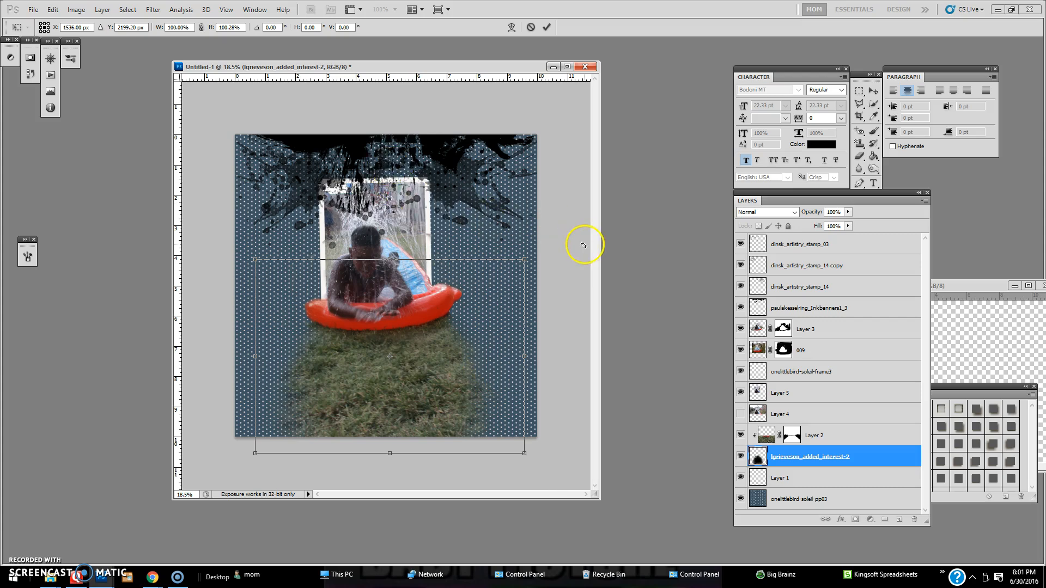
{"action": "left_click", "coordinate": [547, 32]}
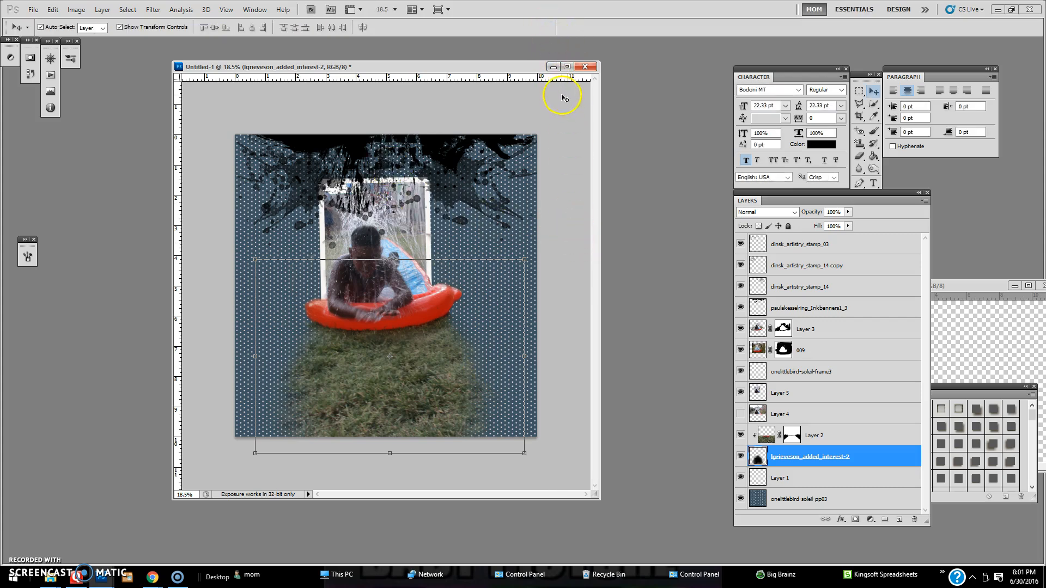
- Move both dinsk_artistry_stamp_14 splatters down to either side of the float and place their layers directly below layer 009
{"action": "mouse_move", "coordinate": [454, 148]}
{"action": "left_mouse_down"}
{"action": "mouse_move", "coordinate": [430, 265]}
{"action": "mouse_move", "coordinate": [436, 237]}
{"action": "mouse_move", "coordinate": [446, 262]}
{"action": "mouse_move", "coordinate": [437, 261]}
{"action": "left_mouse_up"}
{"action": "left_click_drag", "start_coordinate": [281, 168], "coordinate": [295, 293]}
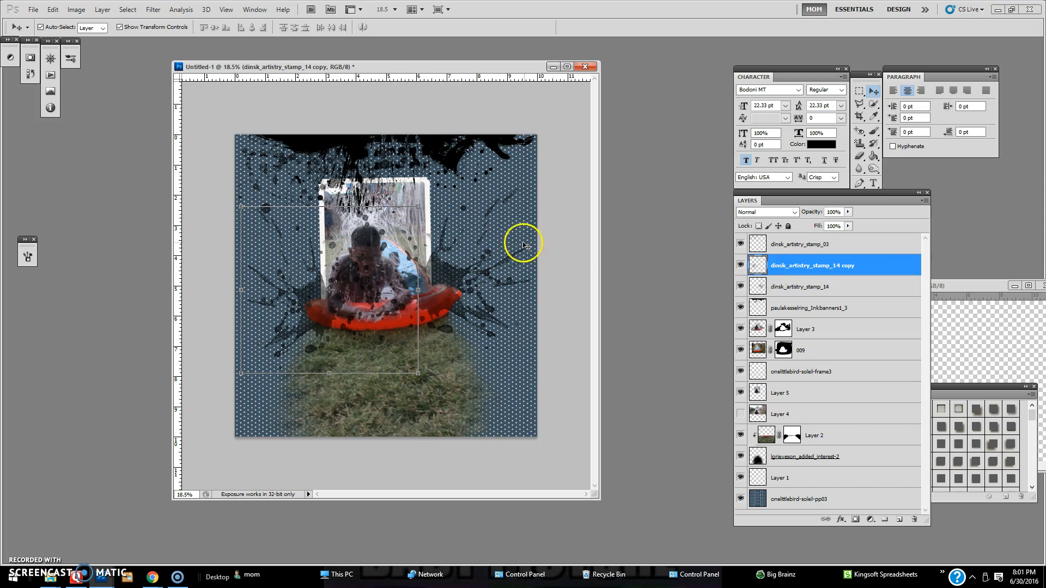
{"action": "left_click", "coordinate": [803, 284], "text": "shift"}
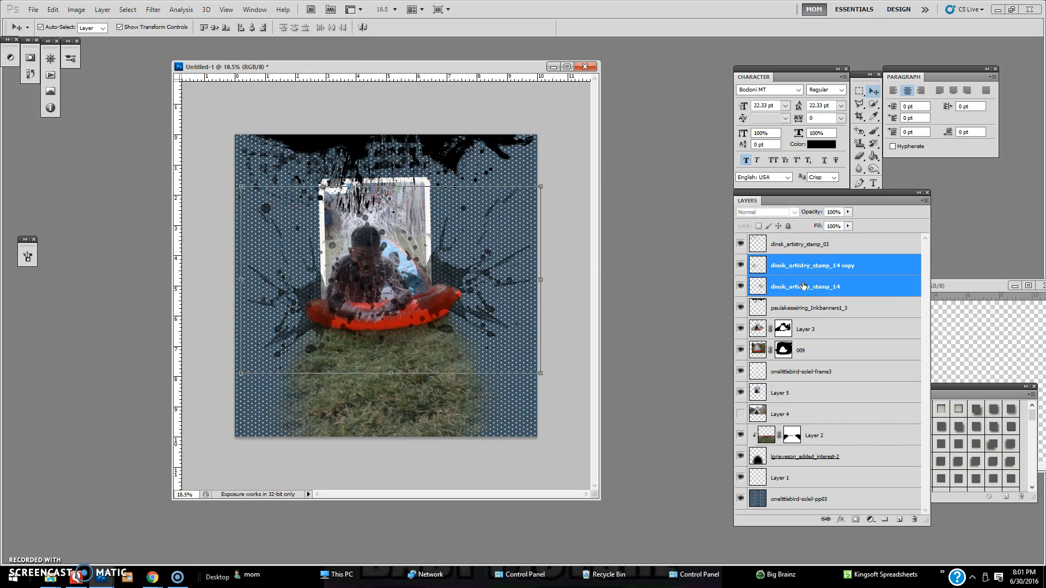
{"action": "left_click_drag", "start_coordinate": [804, 281], "coordinate": [805, 367]}
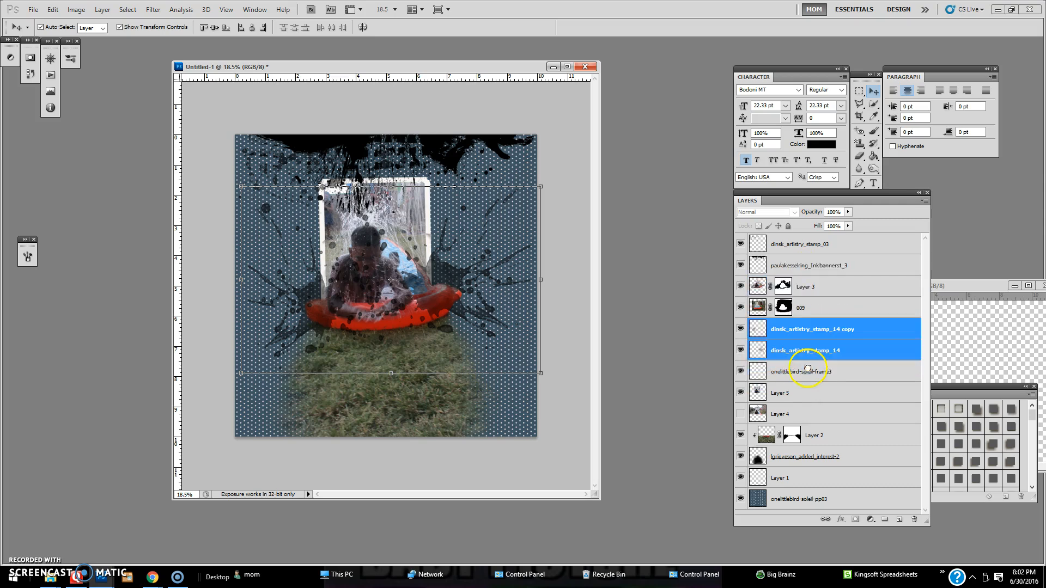
- Move the ink banner down from the page's upper edge onto the lower part of the float and grass
{"action": "left_click", "coordinate": [435, 152]}
{"action": "mouse_move", "coordinate": [434, 152]}
{"action": "left_mouse_down"}
{"action": "mouse_move", "coordinate": [441, 319]}
{"action": "mouse_move", "coordinate": [456, 329]}
{"action": "left_mouse_up"}
{"action": "left_click_drag", "start_coordinate": [543, 306], "coordinate": [465, 298]}
{"action": "right_click", "coordinate": [452, 311]}
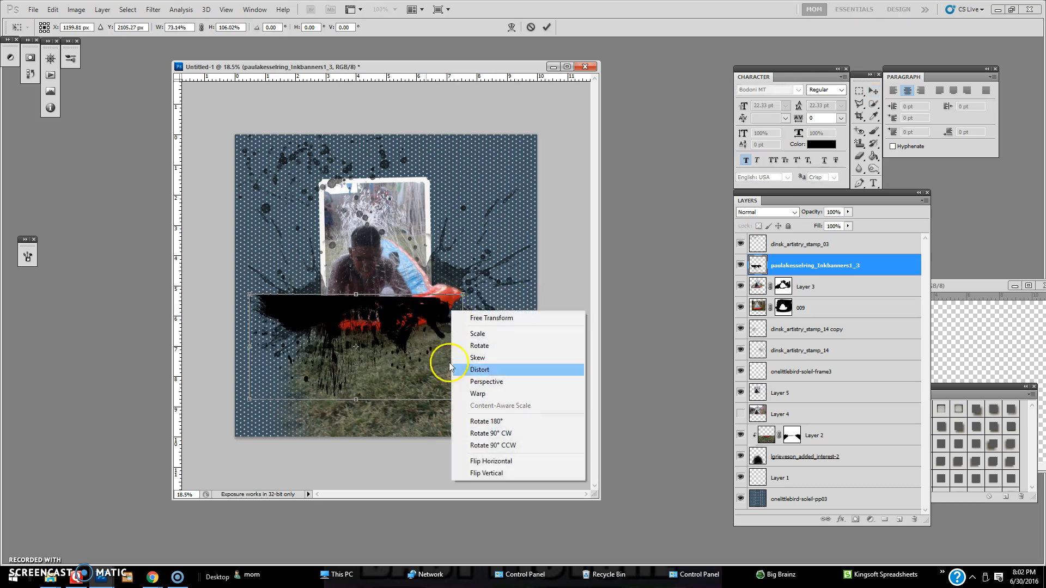
{"action": "left_click", "coordinate": [493, 393]}
{"action": "mouse_move", "coordinate": [338, 332]}
{"action": "left_mouse_down"}
{"action": "mouse_move", "coordinate": [350, 317]}
{"action": "mouse_move", "coordinate": [355, 334]}
{"action": "mouse_move", "coordinate": [289, 320]}
{"action": "mouse_move", "coordinate": [313, 316]}
{"action": "mouse_move", "coordinate": [346, 354]}
{"action": "left_mouse_up"}
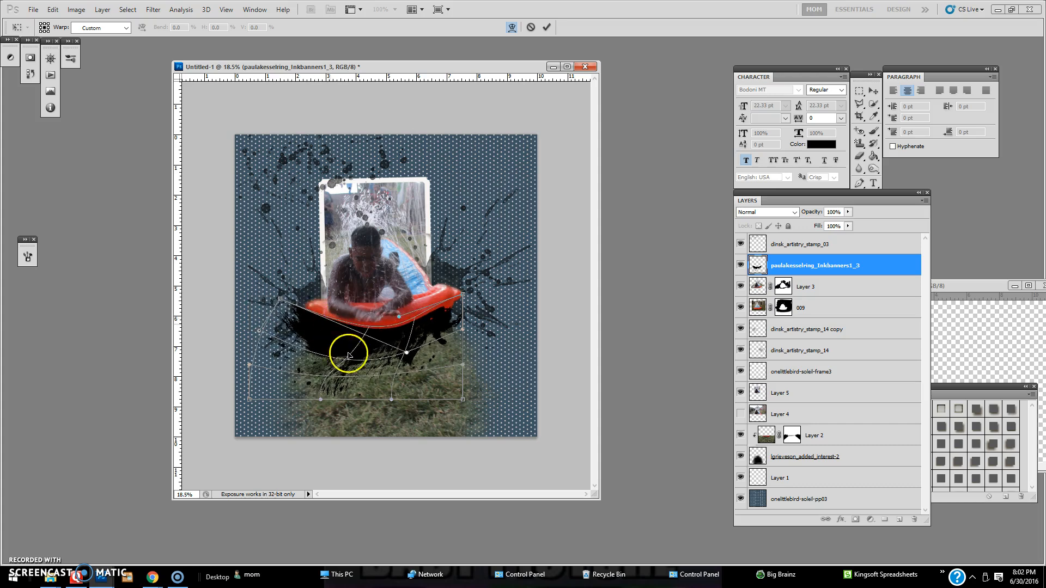
{"action": "left_click", "coordinate": [531, 29]}
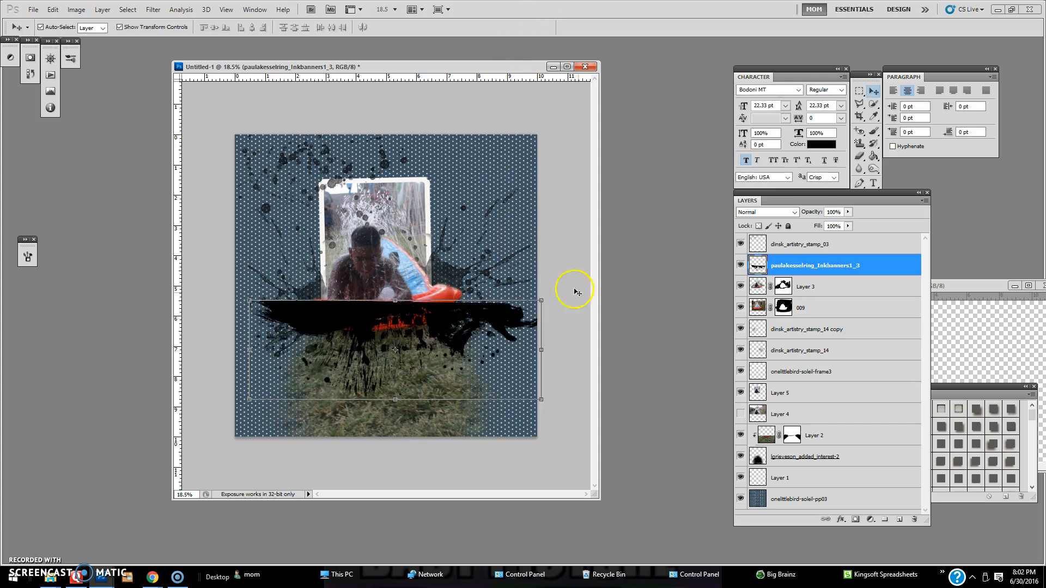
- Scale the ink banner to about 57% width and 72% height and position it directly beneath the float
{"action": "left_click_drag", "start_coordinate": [494, 322], "coordinate": [485, 335]}
{"action": "left_click_drag", "start_coordinate": [534, 416], "coordinate": [416, 385]}
{"action": "left_click_drag", "start_coordinate": [381, 351], "coordinate": [442, 359]}
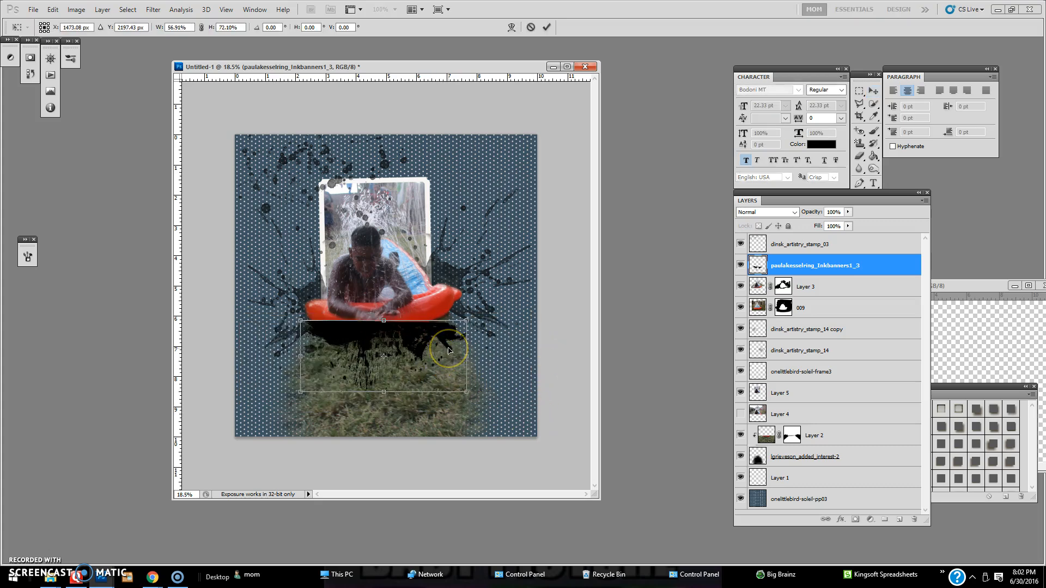
{"action": "left_click", "coordinate": [548, 28]}
- Try the ink banner layer below layer 009, nudging its upper edge under the float
{"action": "left_click_drag", "start_coordinate": [788, 262], "coordinate": [737, 289]}
{"action": "mouse_move", "coordinate": [439, 327]}
{"action": "left_mouse_down"}
{"action": "mouse_move", "coordinate": [448, 338]}
{"action": "mouse_move", "coordinate": [438, 332]}
{"action": "left_mouse_up"}
{"action": "left_click_drag", "start_coordinate": [790, 293], "coordinate": [779, 306]}
{"action": "left_click_drag", "start_coordinate": [421, 344], "coordinate": [420, 347]}
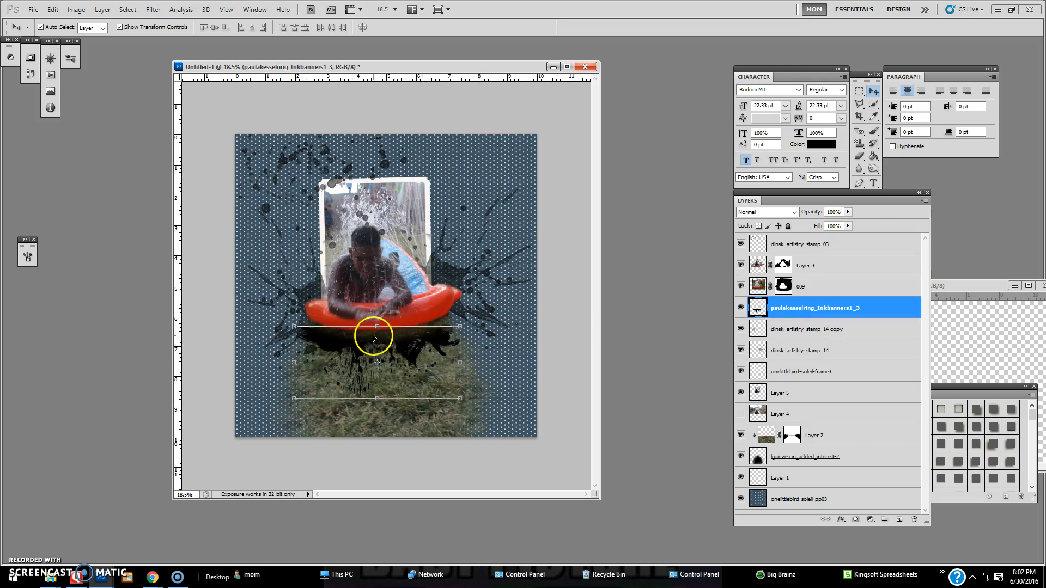
- Enlarge the ink banner to 100.98% width and 107.58% height, and return its layer above Layer 3, just beneath the float
{"action": "left_click_drag", "start_coordinate": [461, 326], "coordinate": [463, 321]}
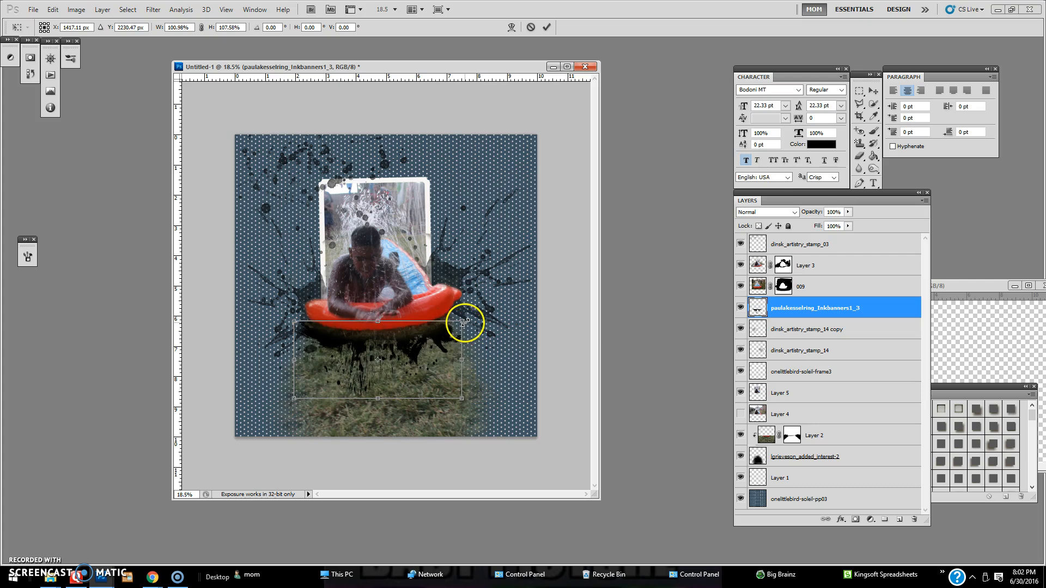
{"action": "left_click", "coordinate": [547, 27]}
{"action": "left_click_drag", "start_coordinate": [793, 307], "coordinate": [799, 255]}
{"action": "left_click_drag", "start_coordinate": [408, 340], "coordinate": [411, 349]}
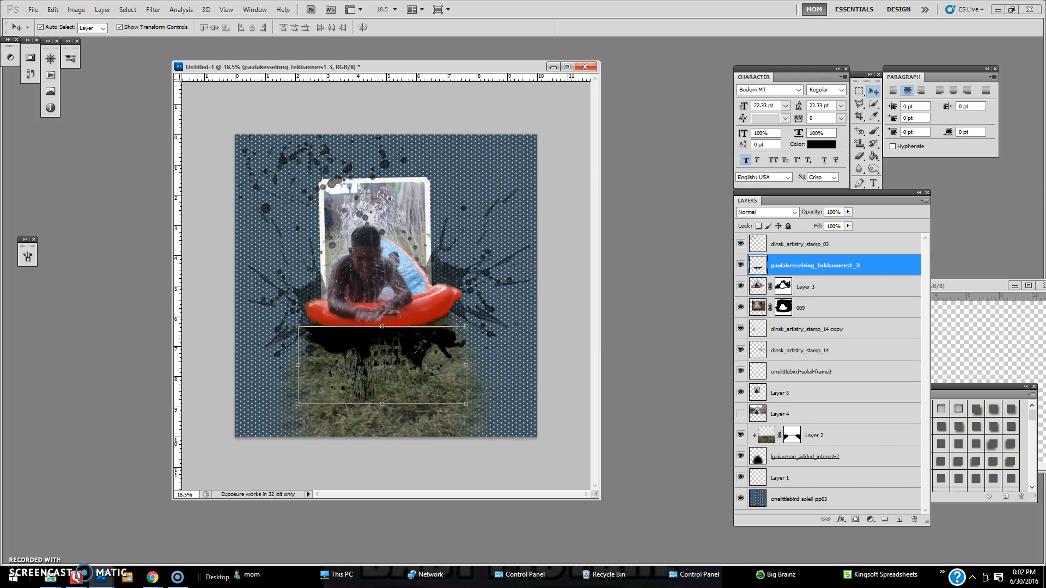
- Place the 020 pool photo above the ink banner, covering the lower page, and clip it to the banner
{"action": "left_click_drag", "start_coordinate": [773, 366], "coordinate": [413, 380]}
{"action": "left_click_drag", "start_coordinate": [420, 343], "coordinate": [446, 245]}
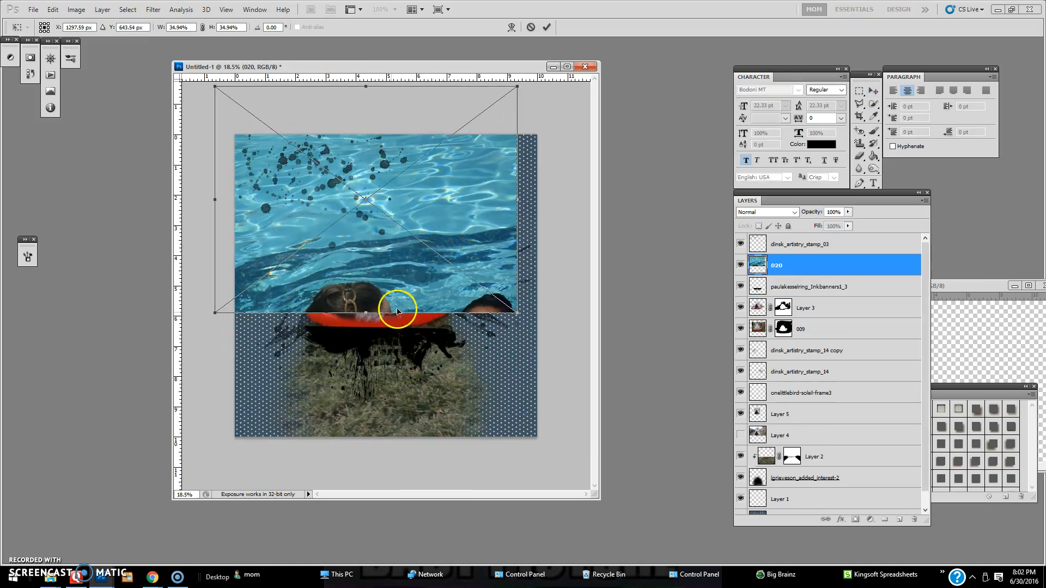
{"action": "left_click_drag", "start_coordinate": [420, 232], "coordinate": [441, 397]}
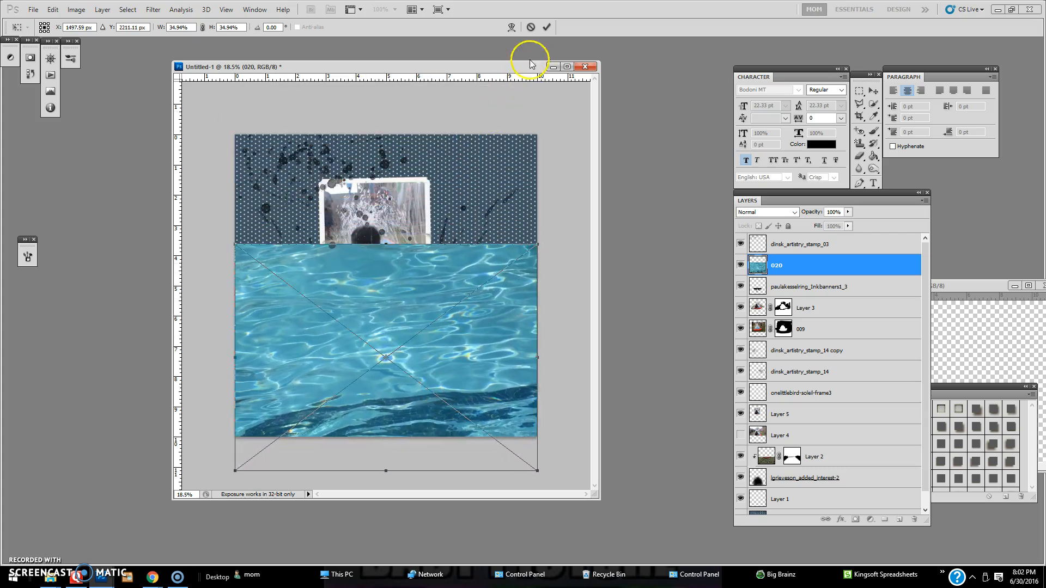
{"action": "left_click", "coordinate": [547, 27]}
{"action": "right_click", "coordinate": [784, 268]}
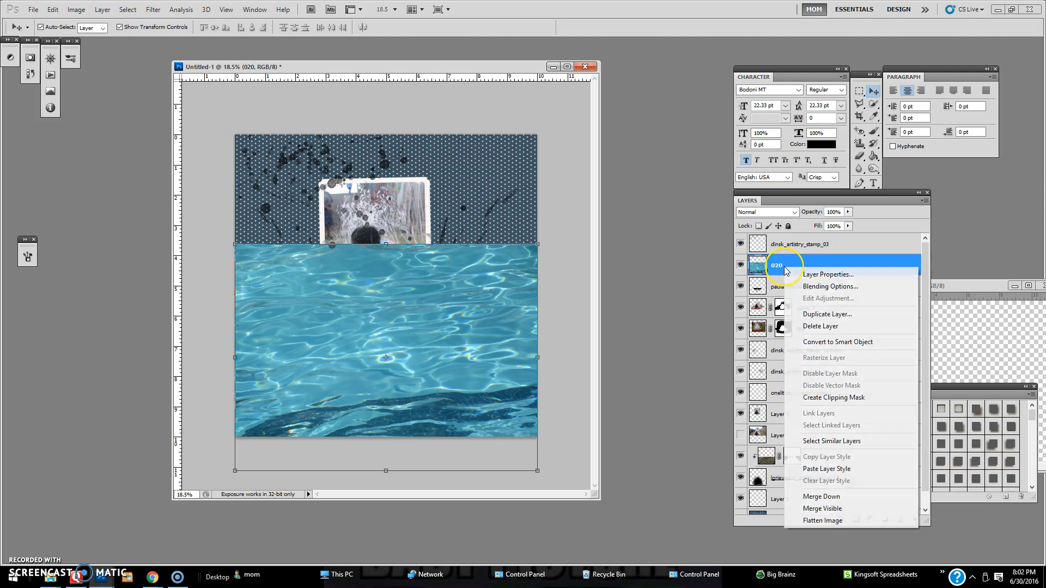
{"action": "left_click", "coordinate": [831, 397]}
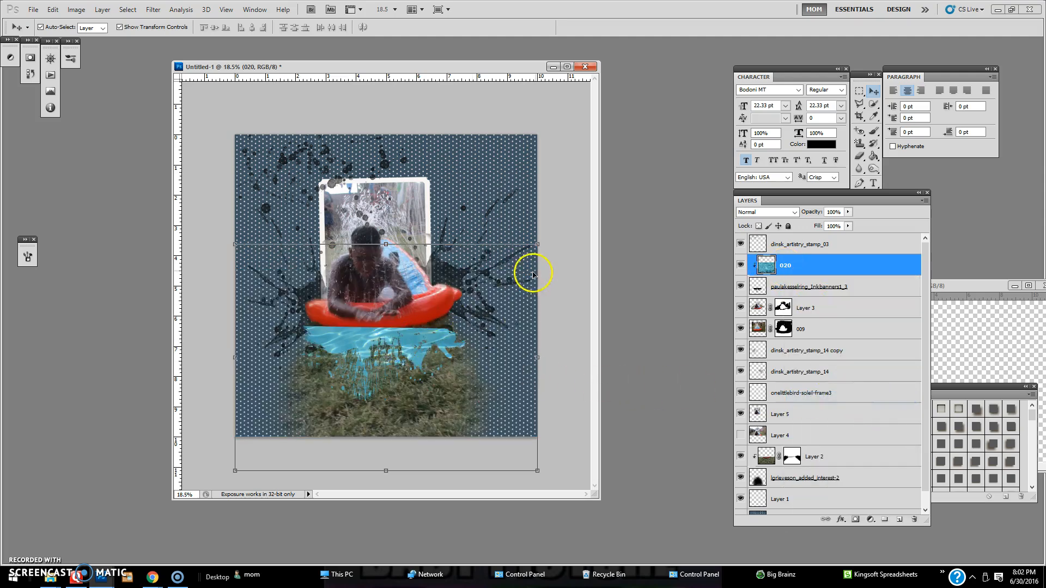
- Shift the clipped 020 photo slightly up with a -0.10° rotation, and merge it down into the ink banner
{"action": "left_click_drag", "start_coordinate": [546, 243], "coordinate": [424, 330]}
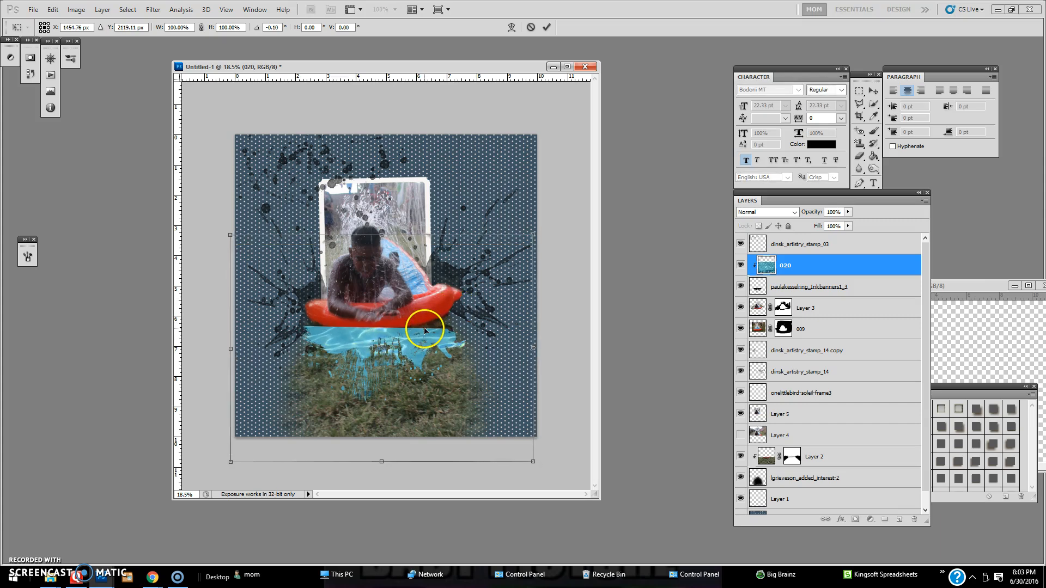
{"action": "left_click", "coordinate": [547, 27]}
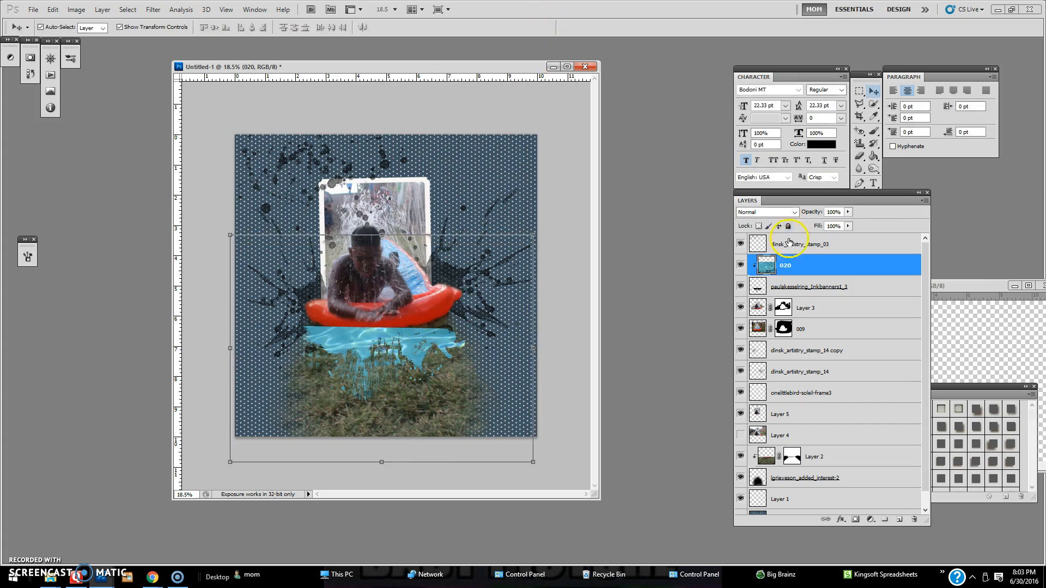
{"action": "right_click", "coordinate": [797, 263]}
{"action": "left_click", "coordinate": [888, 497]}
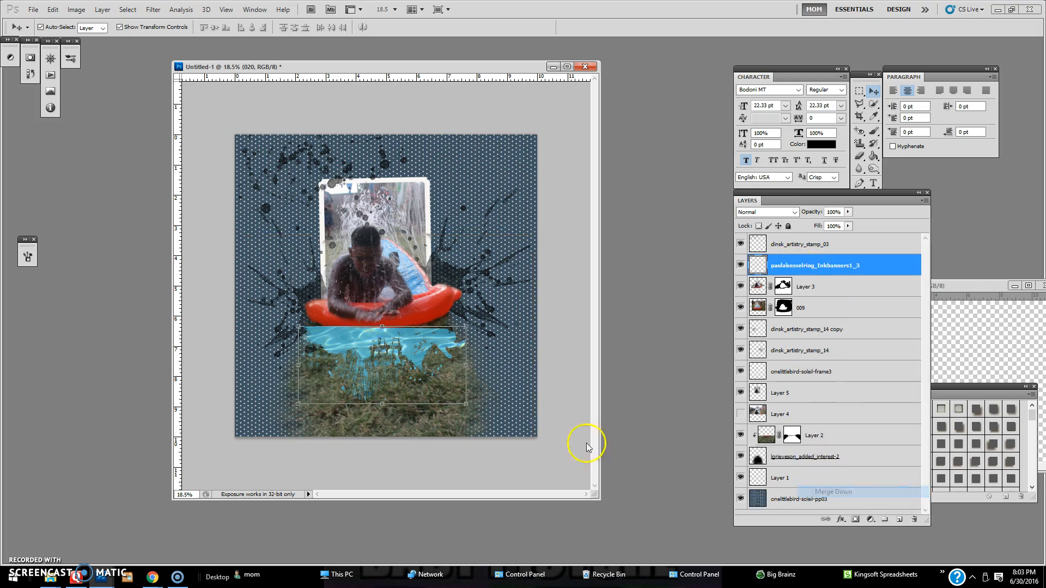
- Rotate the ink banner -3.26° and move it up so its upper edge tucks against the float
{"action": "left_click_drag", "start_coordinate": [471, 409], "coordinate": [461, 389]}
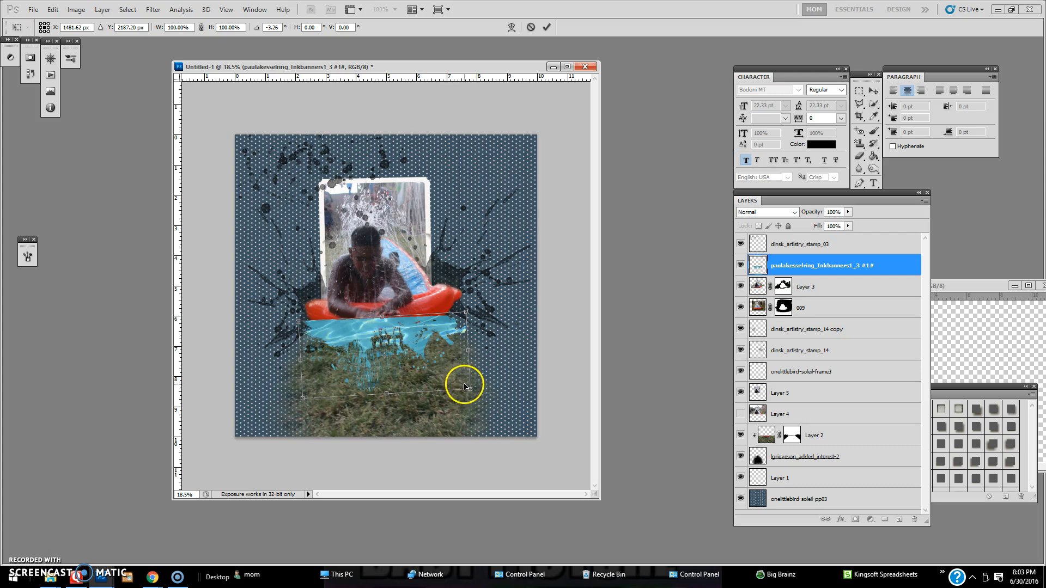
{"action": "left_click_drag", "start_coordinate": [448, 322], "coordinate": [450, 319]}
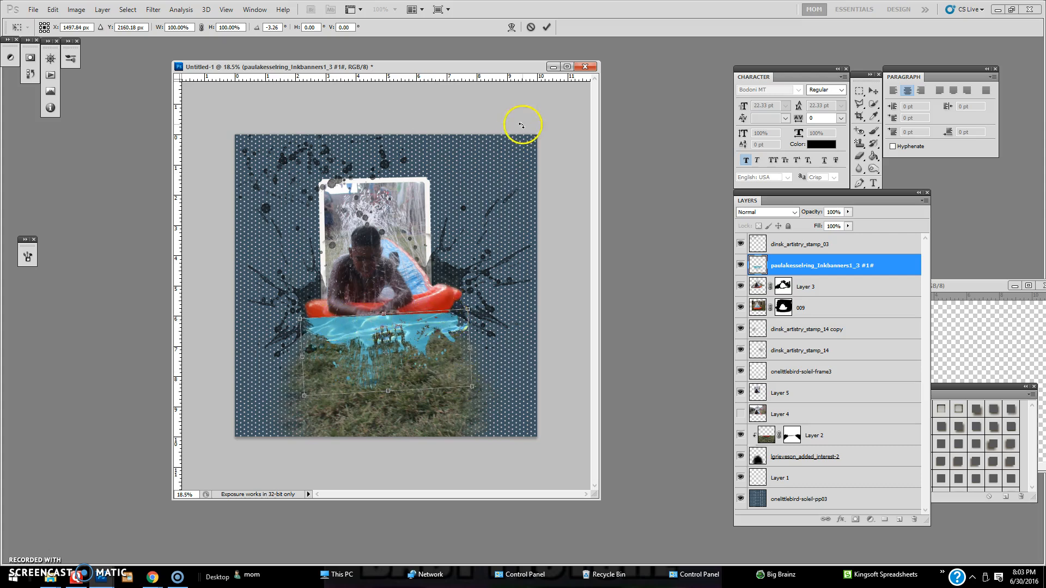
{"action": "left_click", "coordinate": [548, 27]}
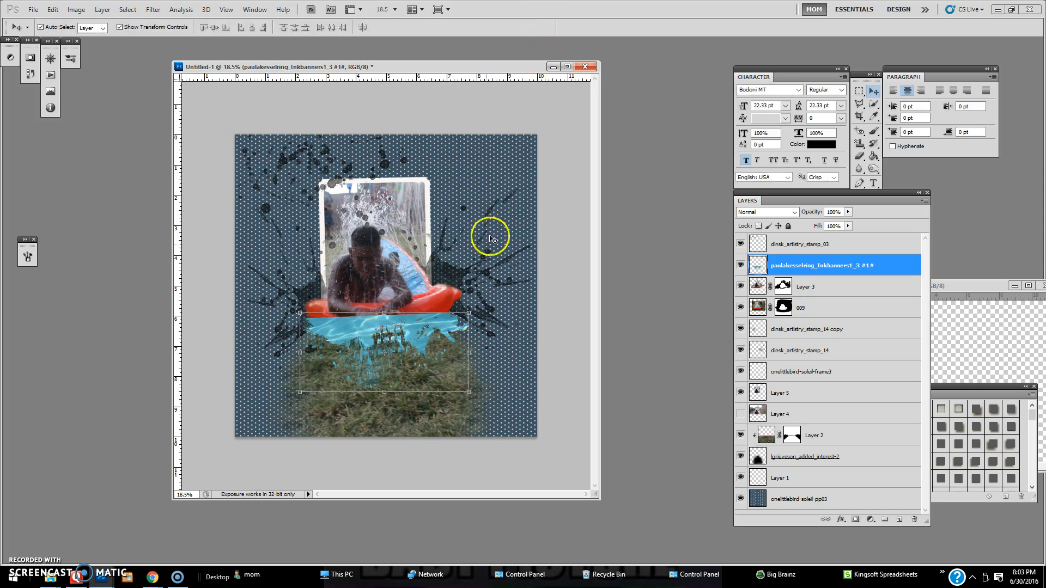
- Place the 020 pool photo above the dinsk_artistry_stamp_14 splatter and clip it to that splatter
{"action": "left_click", "coordinate": [444, 274]}
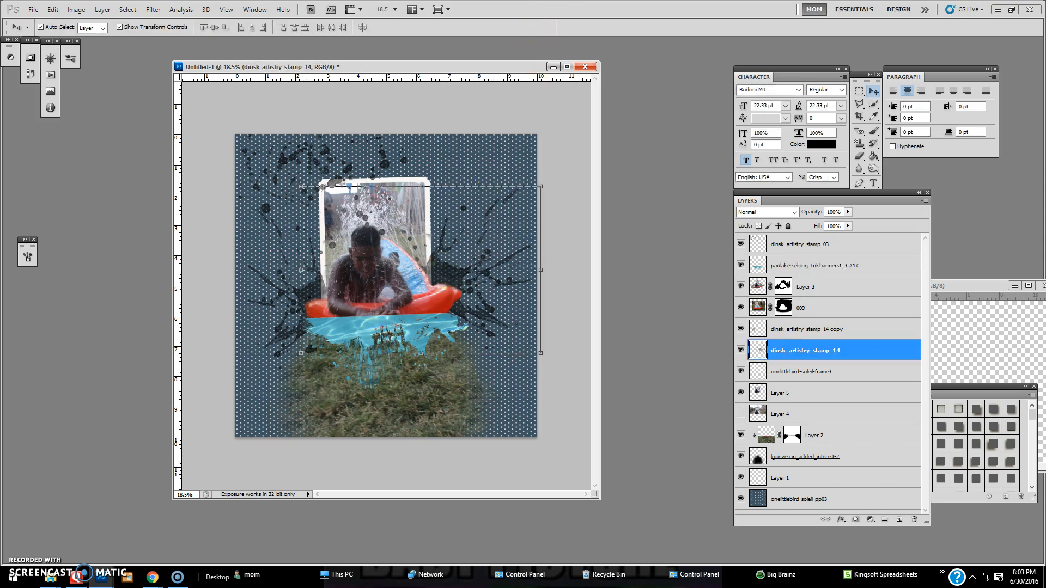
{"action": "left_click_drag", "start_coordinate": [742, 365], "coordinate": [493, 368]}
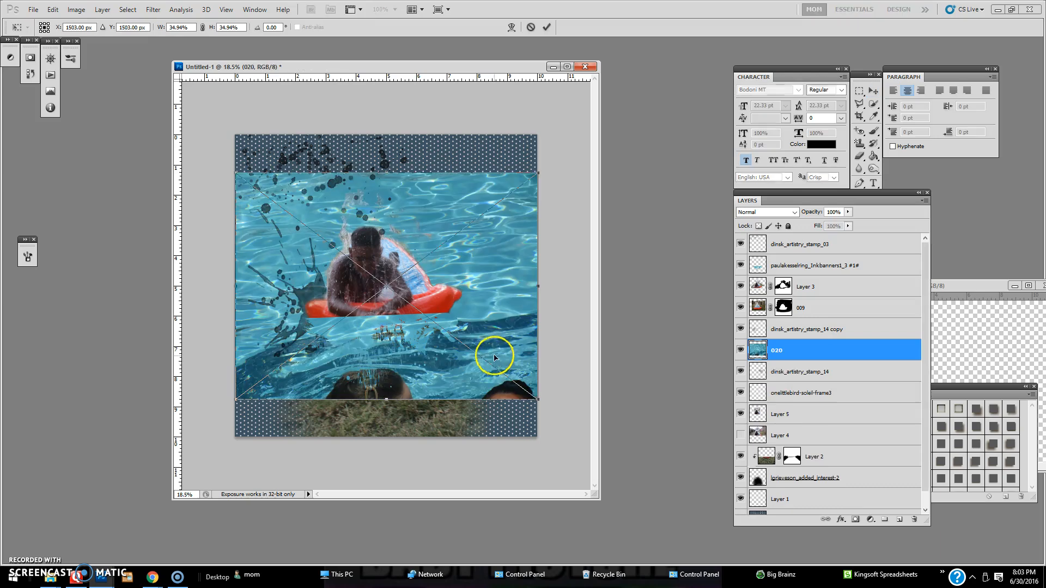
{"action": "left_click", "coordinate": [546, 27]}
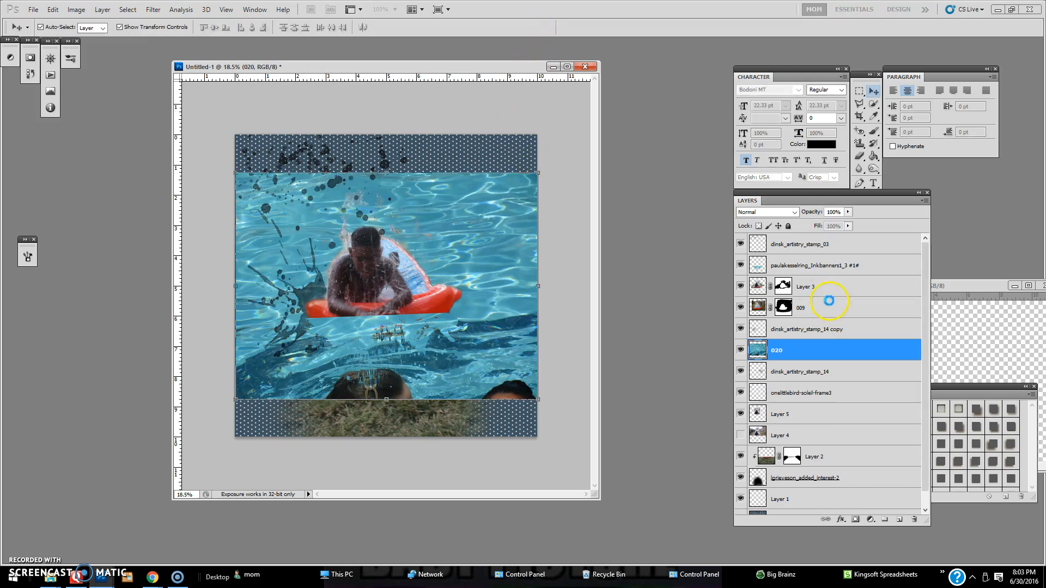
{"action": "right_click", "coordinate": [830, 352]}
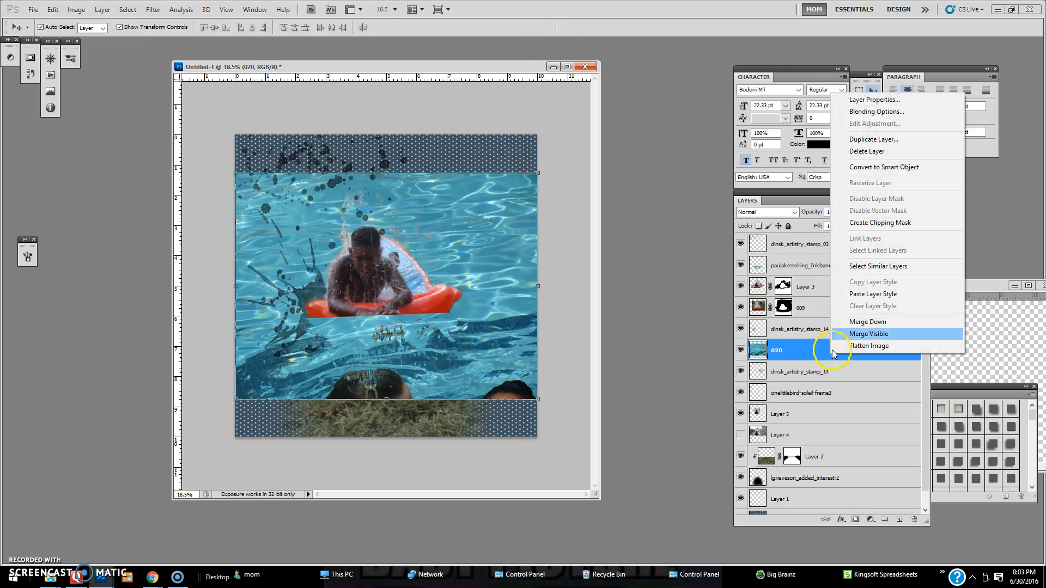
{"action": "left_click", "coordinate": [872, 223]}
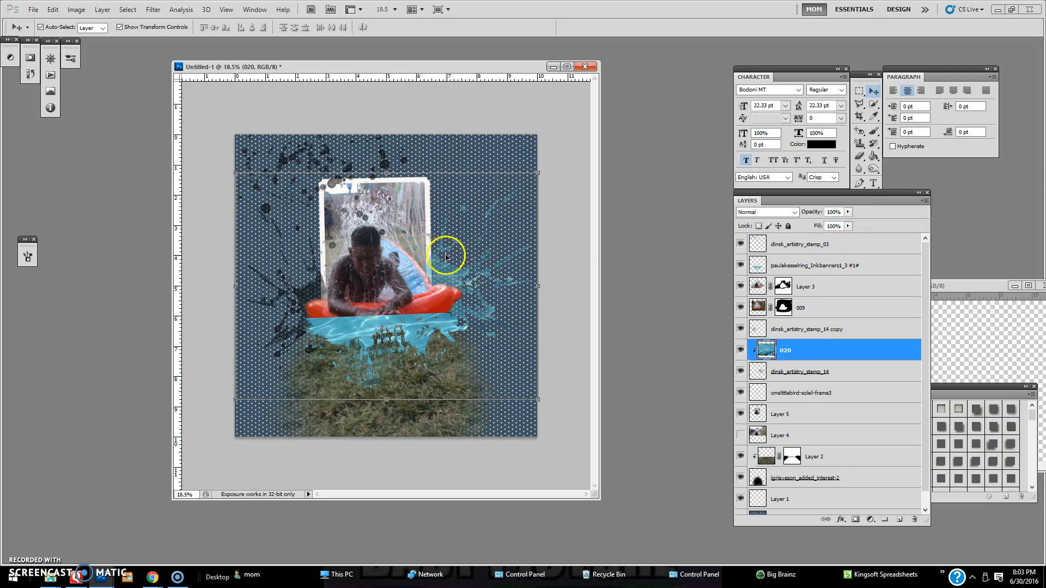
- Place the 020 photo above dinsk_artistry_stamp_14 copy, shifted to cover the page's left side, and clip it to that splatter
{"action": "left_click", "coordinate": [292, 289]}
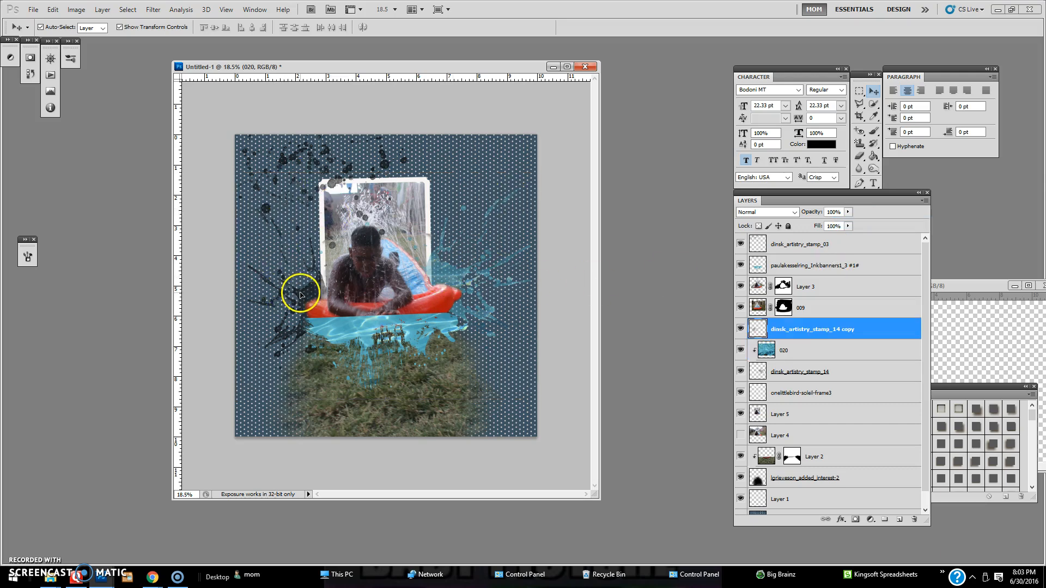
{"action": "left_click_drag", "start_coordinate": [469, 329], "coordinate": [300, 312]}
{"action": "left_click_drag", "start_coordinate": [414, 282], "coordinate": [382, 270]}
{"action": "left_click_drag", "start_coordinate": [381, 220], "coordinate": [383, 208]}
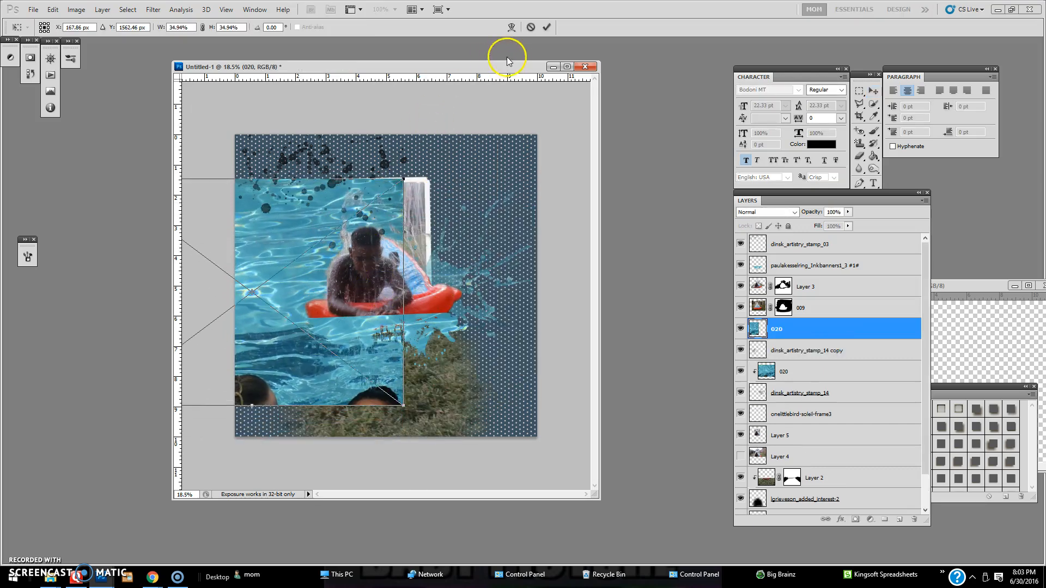
{"action": "left_click", "coordinate": [546, 27]}
{"action": "right_click", "coordinate": [843, 327]}
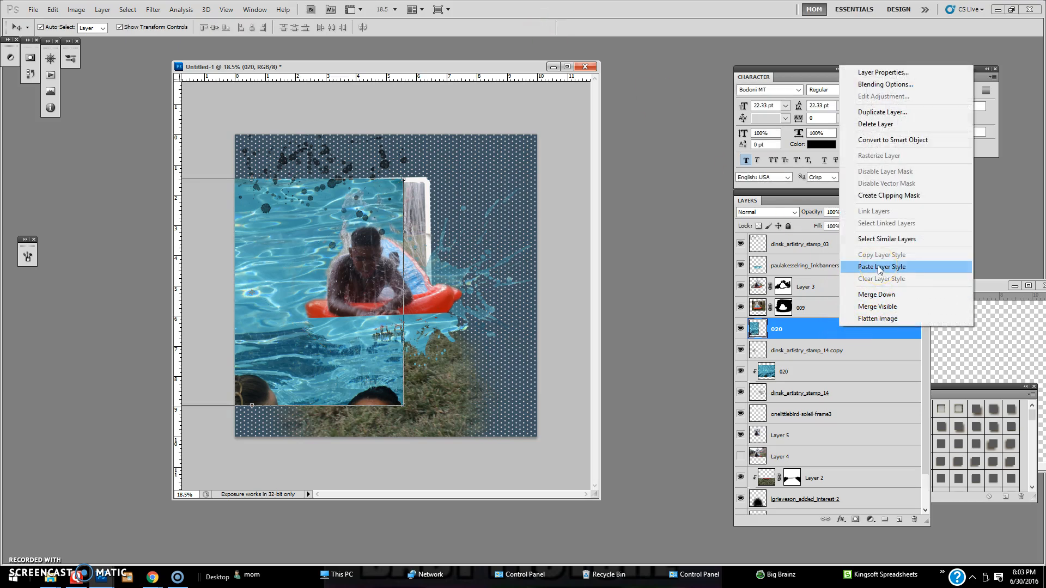
{"action": "left_click", "coordinate": [889, 195]}
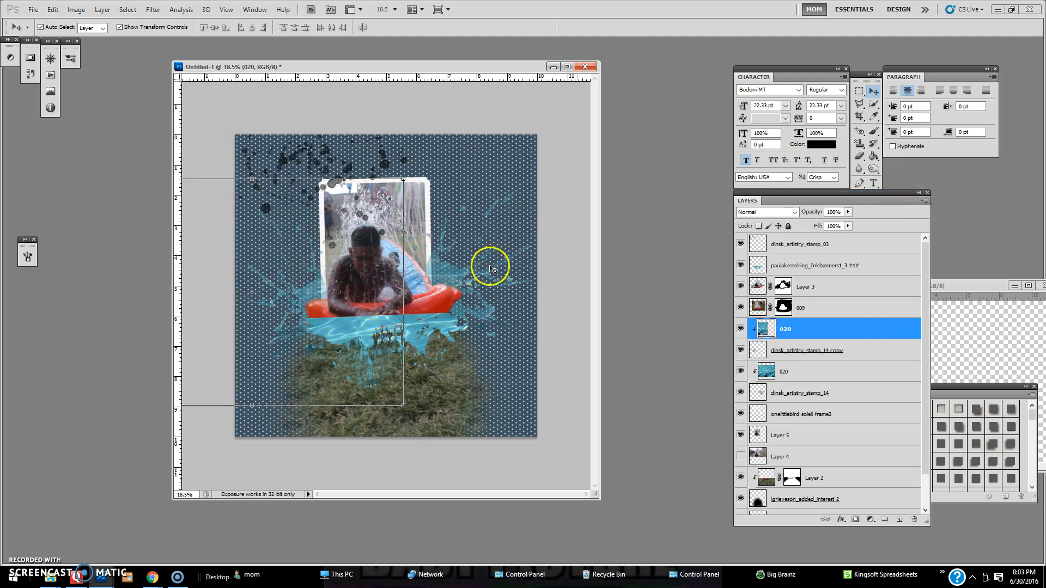
- Merge the clipped 020 photo down into the left splatter, duplicate the merged layer, and compare the splatter with and without the duplicate
{"action": "right_click", "coordinate": [798, 336]}
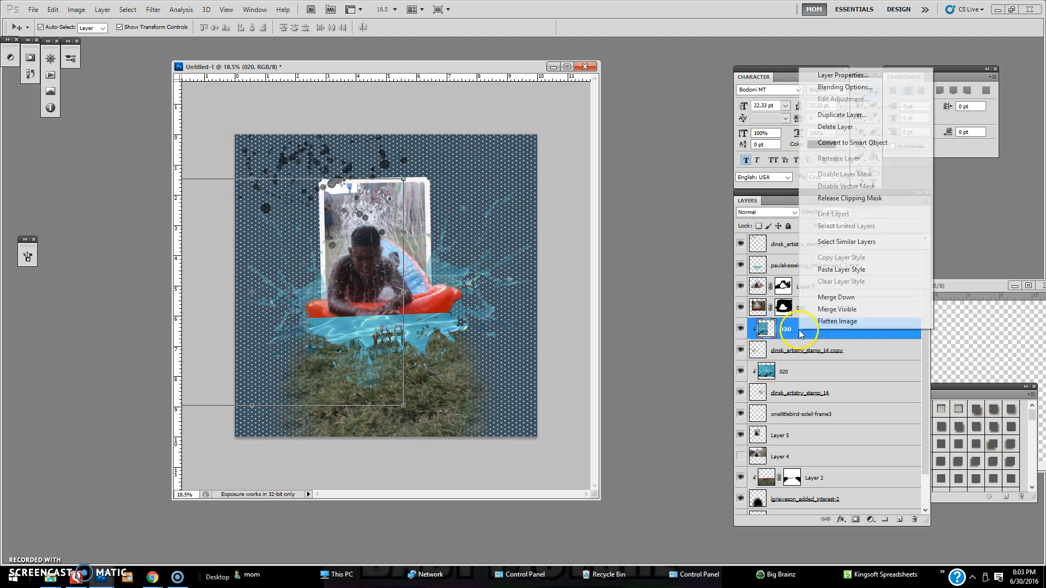
{"action": "left_click", "coordinate": [828, 295]}
{"action": "left_click_drag", "start_coordinate": [826, 340], "coordinate": [899, 519]}
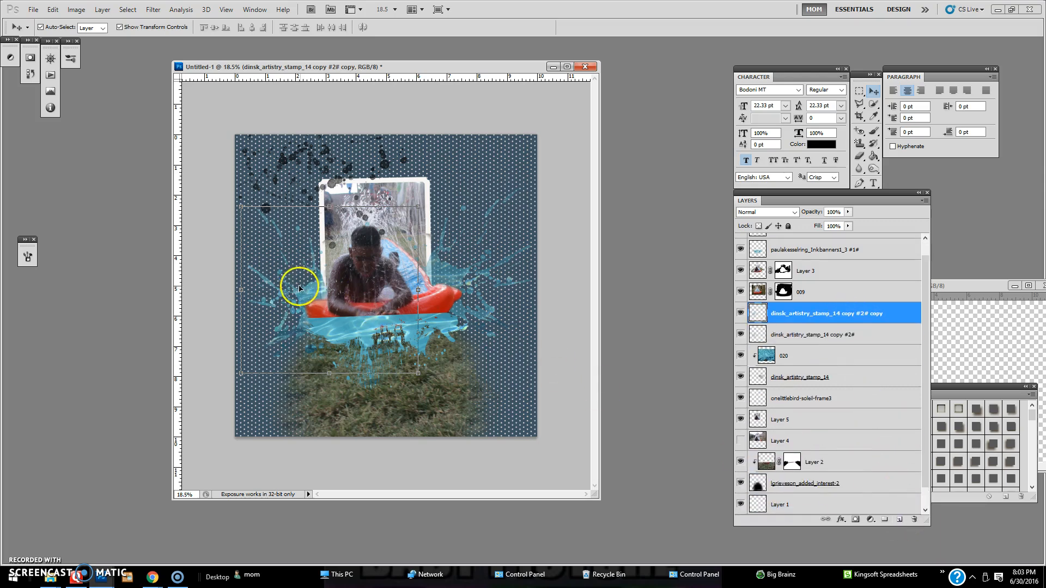
{"action": "left_click", "coordinate": [740, 314]}
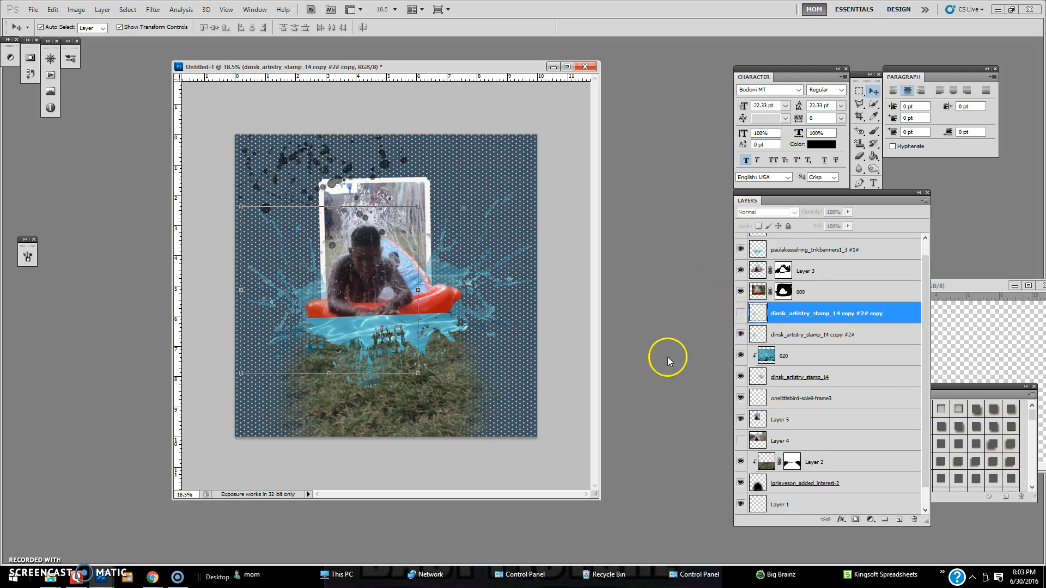
{"action": "left_click", "coordinate": [741, 314]}
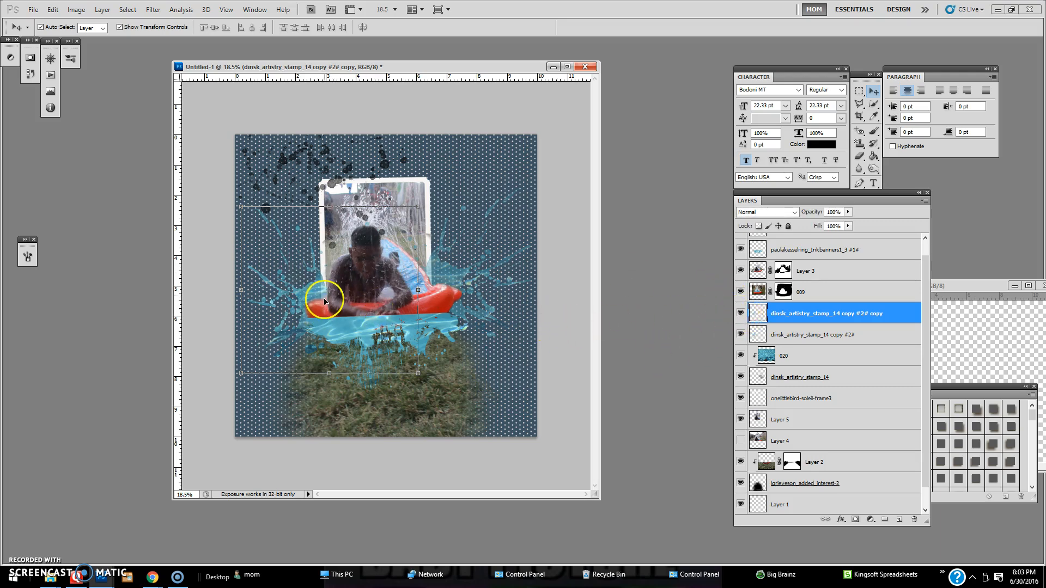
- Link the two left splatter layers, nudge them slightly, and restack them beneath onelittlebird-soleil-frame3, just above Layer 5
{"action": "left_click", "coordinate": [816, 336], "text": "shift"}
{"action": "right_click", "coordinate": [816, 336]}
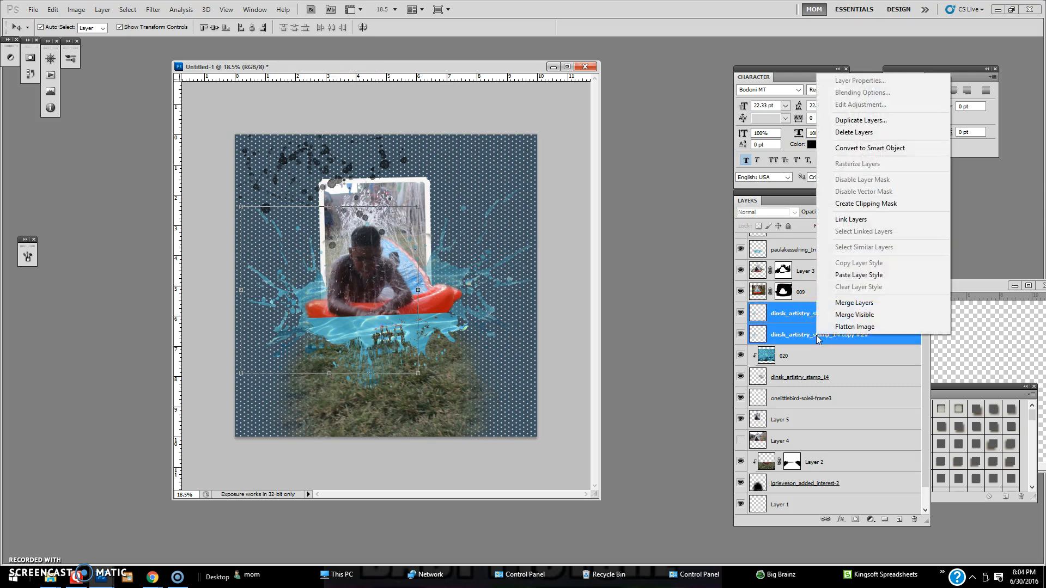
{"action": "left_click", "coordinate": [853, 220]}
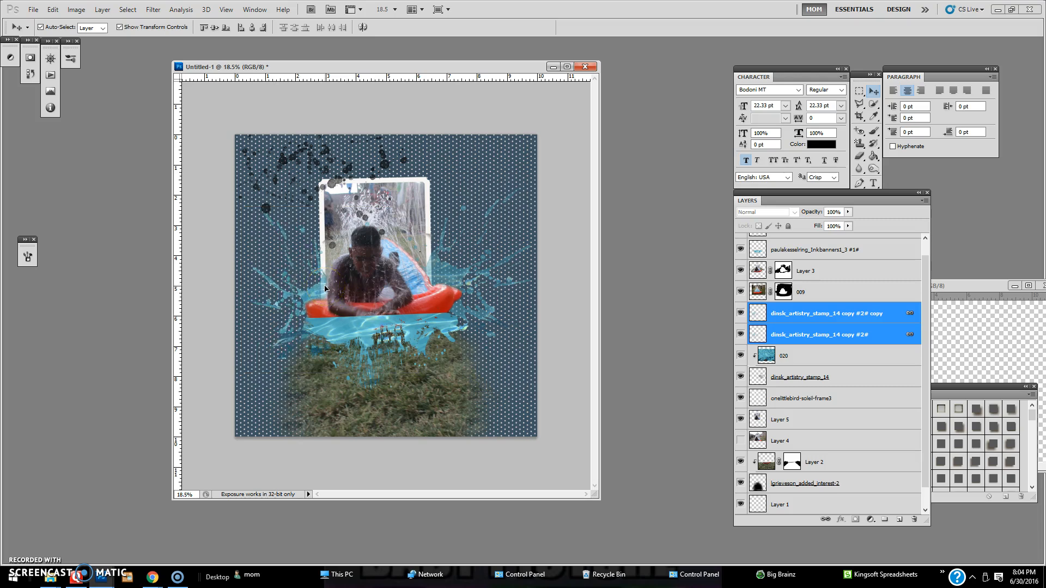
{"action": "left_click_drag", "start_coordinate": [325, 289], "coordinate": [325, 287]}
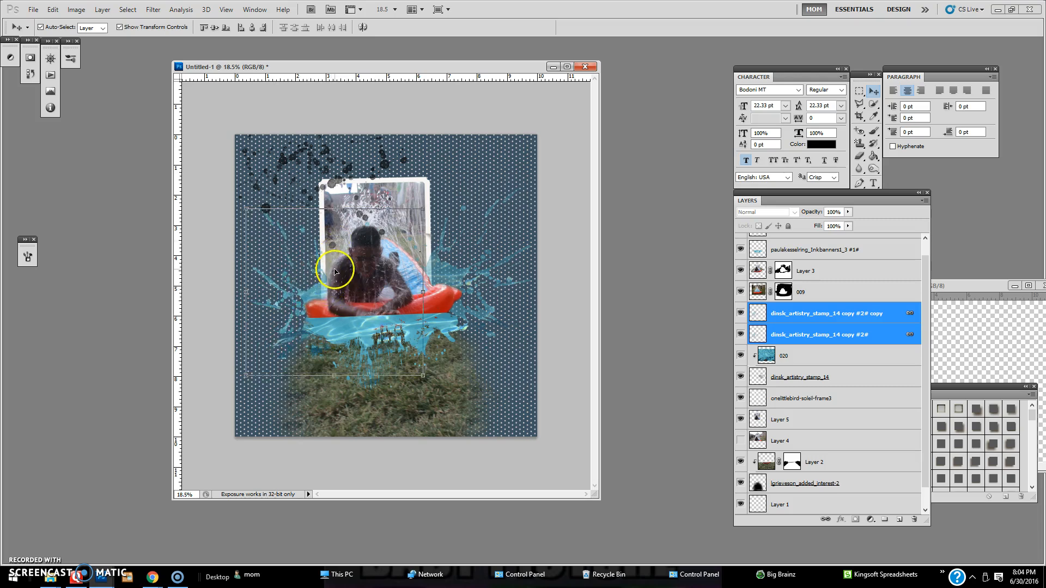
{"action": "left_click_drag", "start_coordinate": [789, 324], "coordinate": [785, 415]}
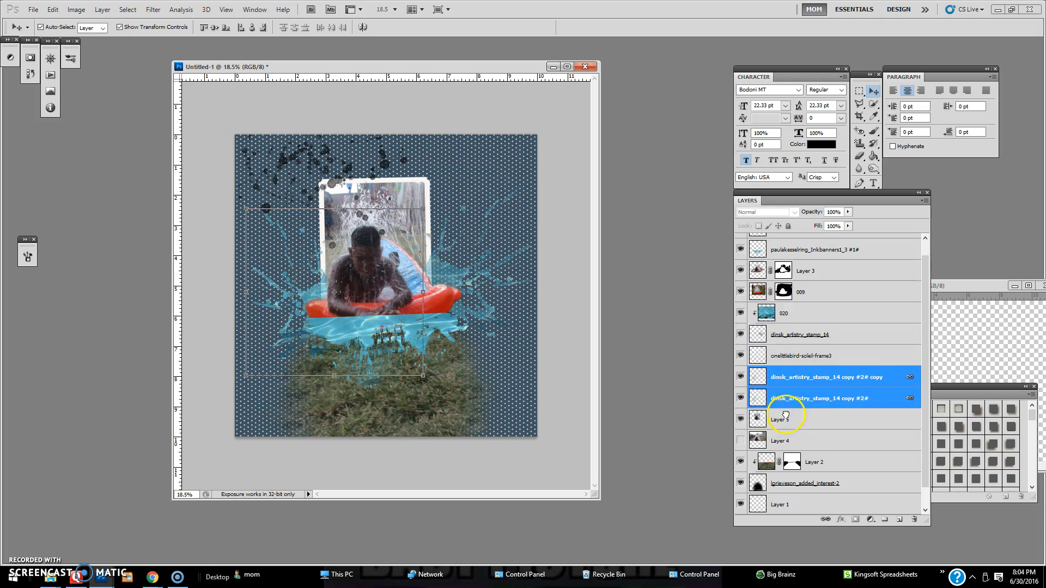
- Nudge the water-filled ink banner slightly down and to the right under the float
{"action": "left_click", "coordinate": [454, 278]}
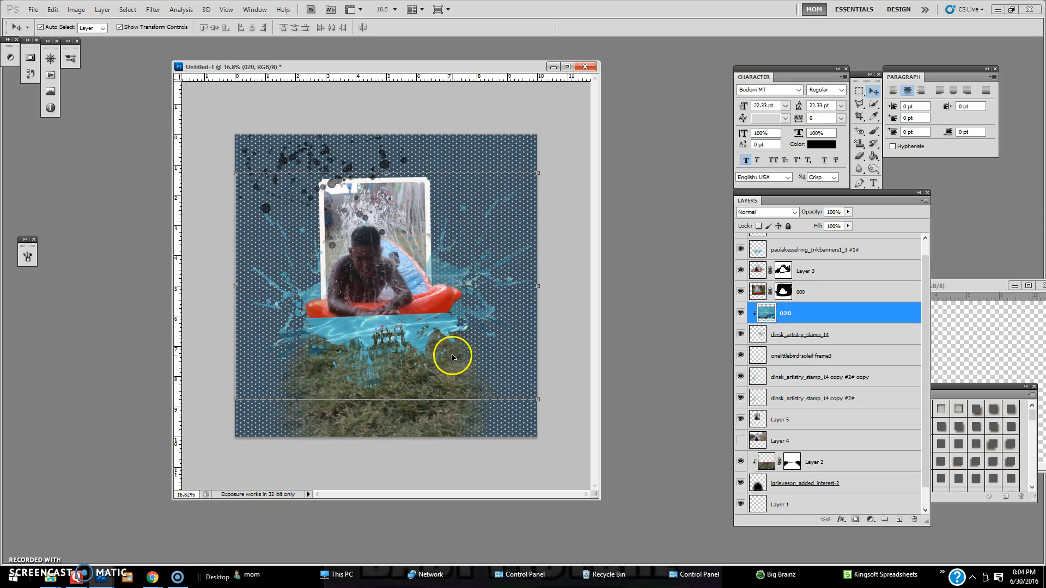
{"action": "scroll", "coordinate": [451, 357], "scroll_direction": "down", "scroll_amount": 1}
{"action": "left_click", "coordinate": [378, 324]}
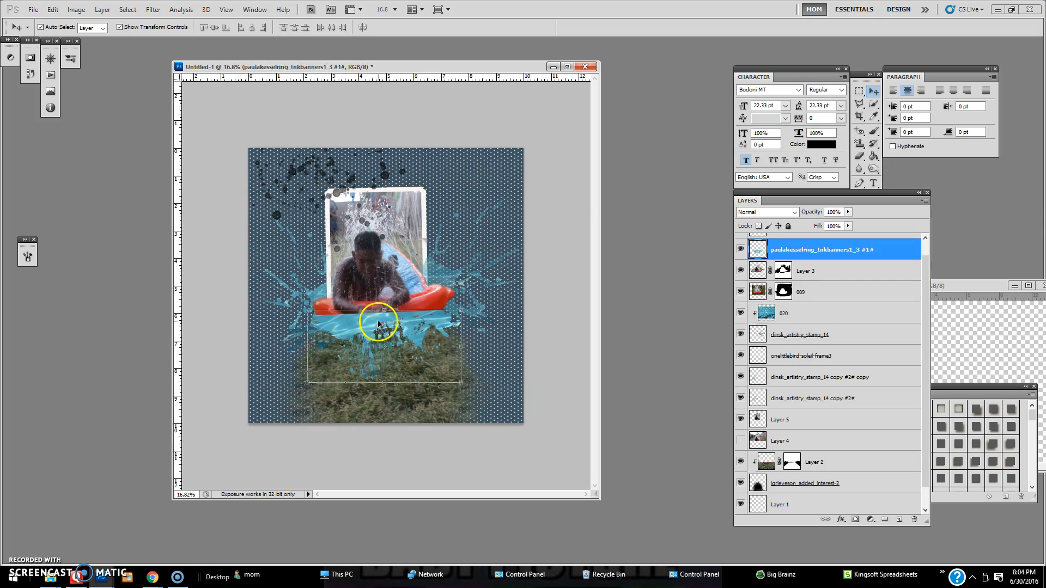
{"action": "left_click_drag", "start_coordinate": [414, 321], "coordinate": [415, 323]}
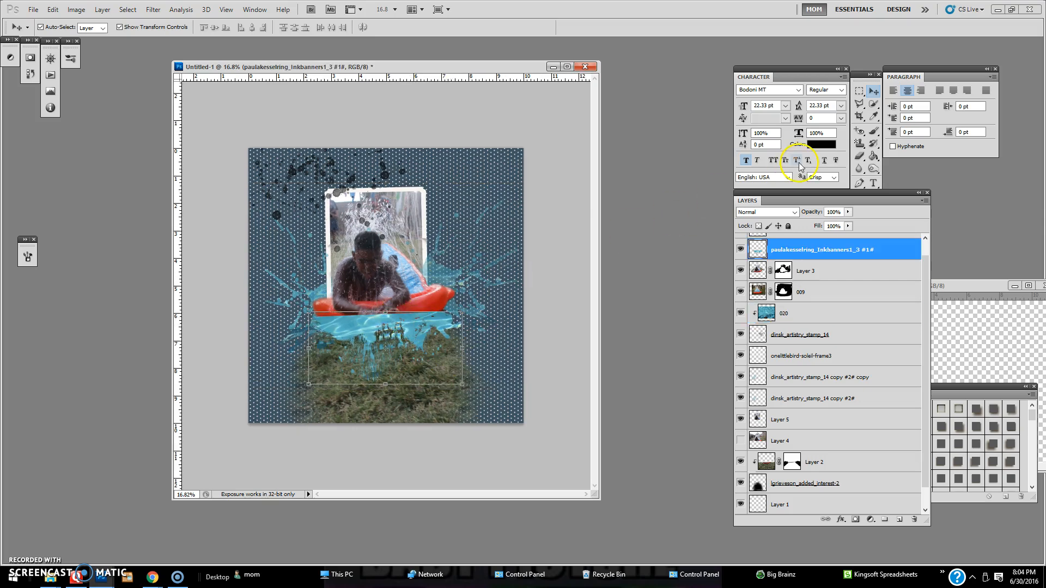
- Add a layer mask to the ink banner and paint it black along the float's lower edge, uncovering the float
{"action": "left_click", "coordinate": [858, 520]}
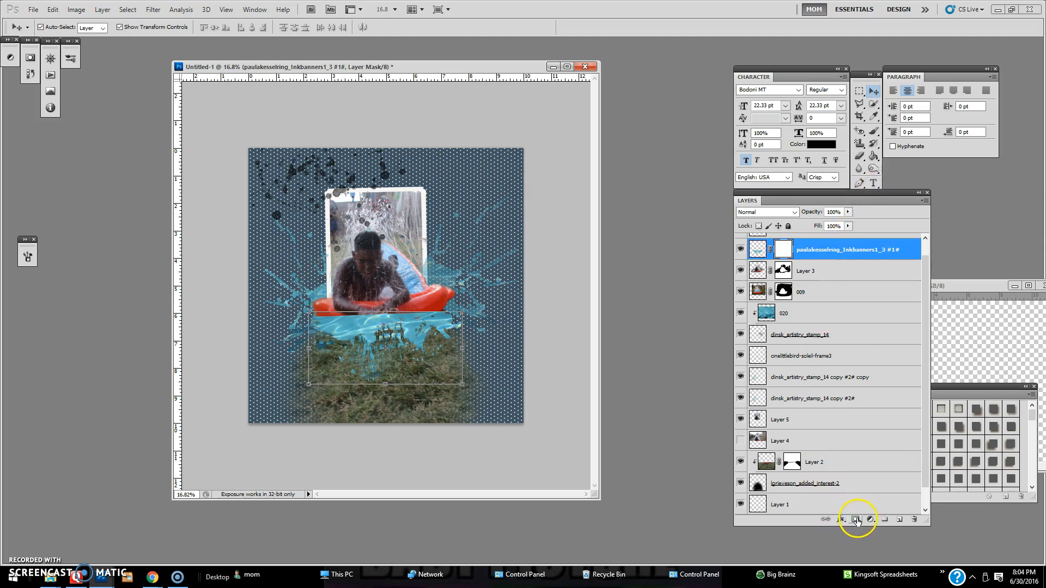
{"action": "left_click", "coordinate": [875, 134]}
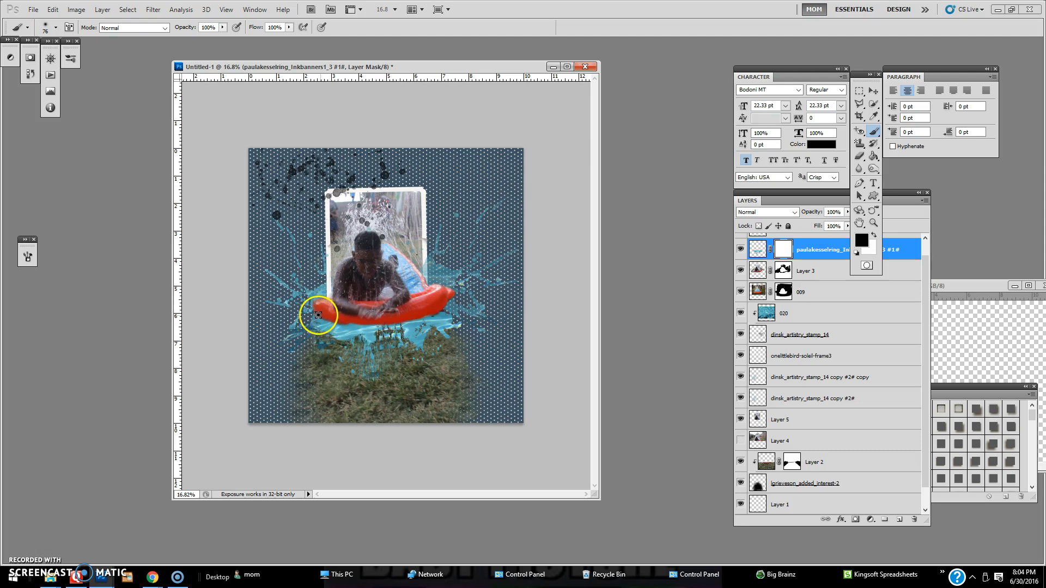
{"action": "left_click_drag", "start_coordinate": [422, 316], "coordinate": [426, 315]}
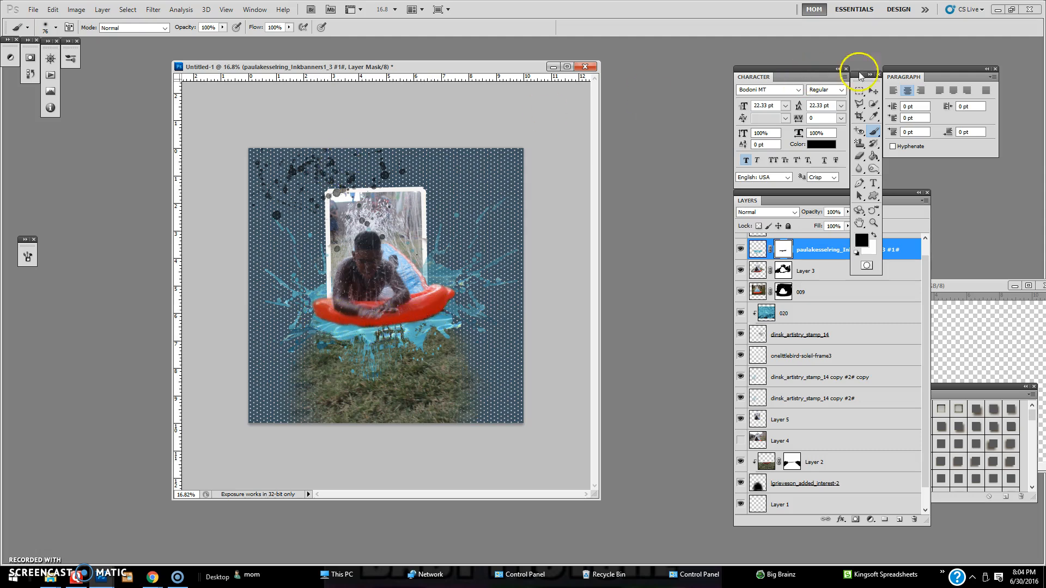
- Move the dinsk_artistry_stamp_03 splatter from the upper page down over the grass below the float
{"action": "left_click", "coordinate": [873, 91]}
{"action": "left_click", "coordinate": [332, 164]}
{"action": "left_click_drag", "start_coordinate": [332, 164], "coordinate": [381, 333]}
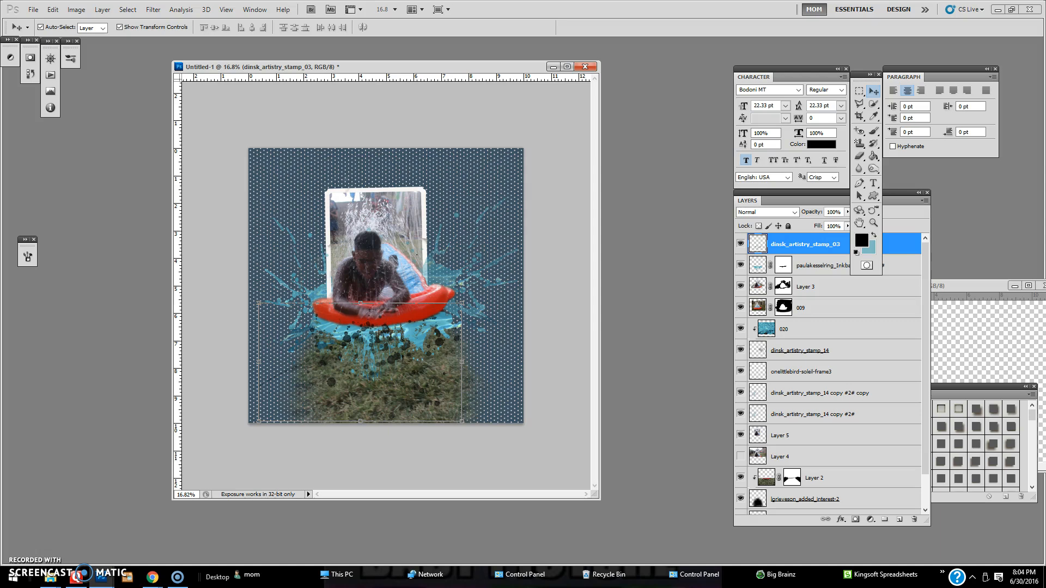
- Place the 020 photo over the lower page above dinsk_artistry_stamp_03 and clip it to that splatter
{"action": "left_click_drag", "start_coordinate": [1045, 404], "coordinate": [438, 399]}
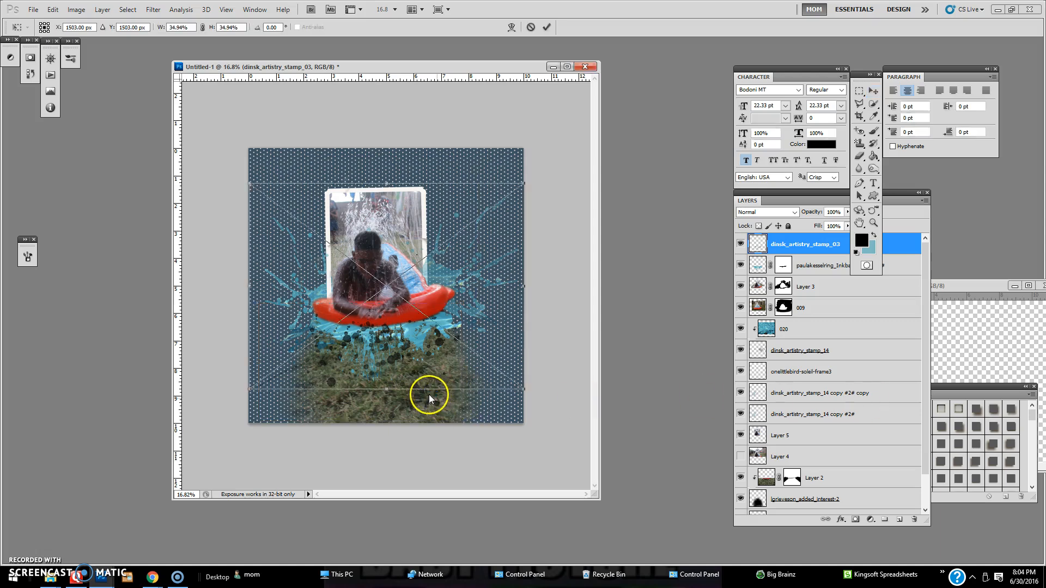
{"action": "left_click_drag", "start_coordinate": [460, 266], "coordinate": [449, 315]}
{"action": "left_click_drag", "start_coordinate": [430, 236], "coordinate": [425, 296]}
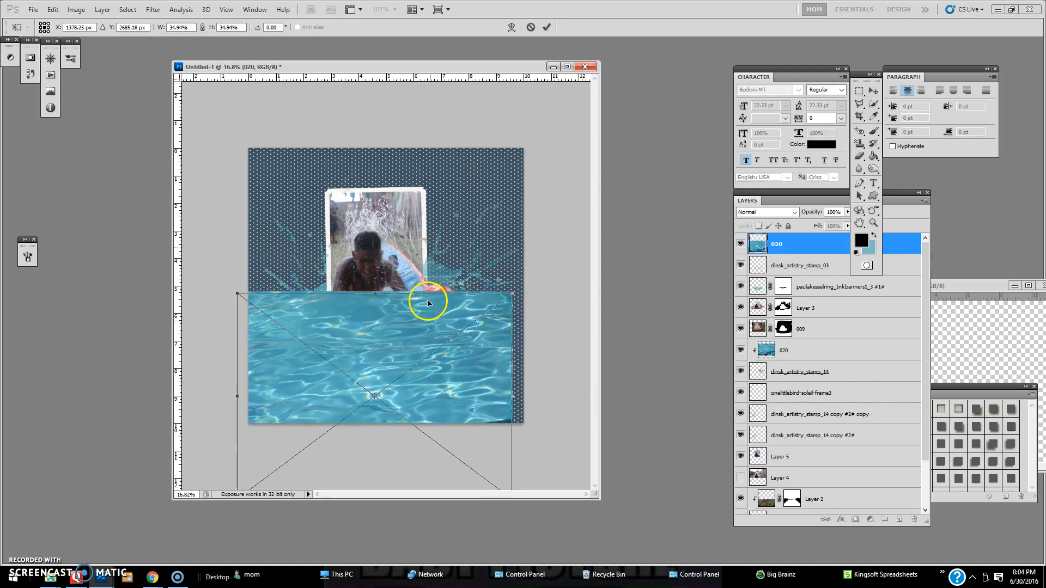
{"action": "left_click", "coordinate": [547, 27]}
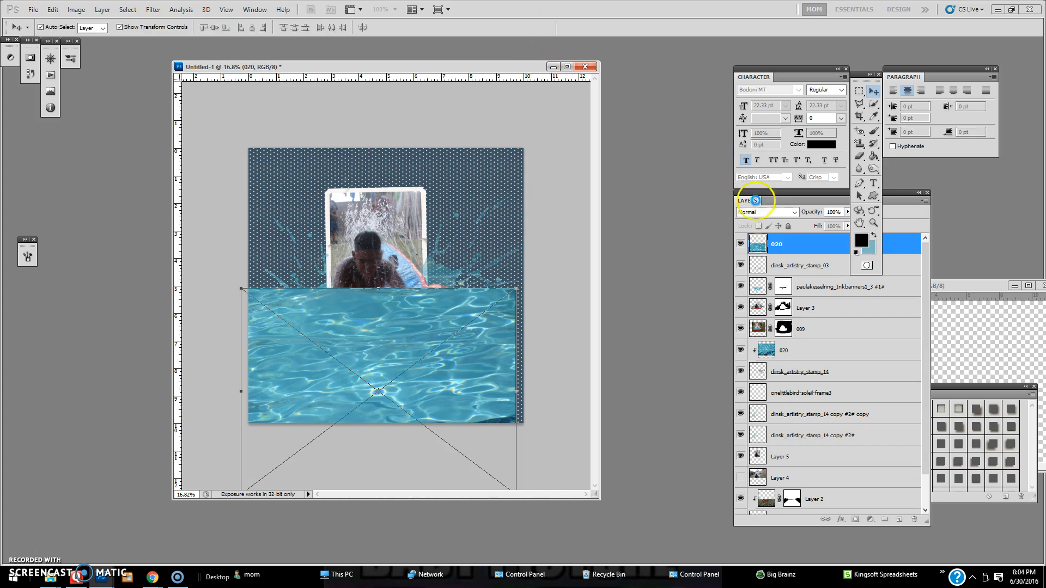
{"action": "right_click", "coordinate": [793, 243]}
{"action": "left_click", "coordinate": [842, 371]}
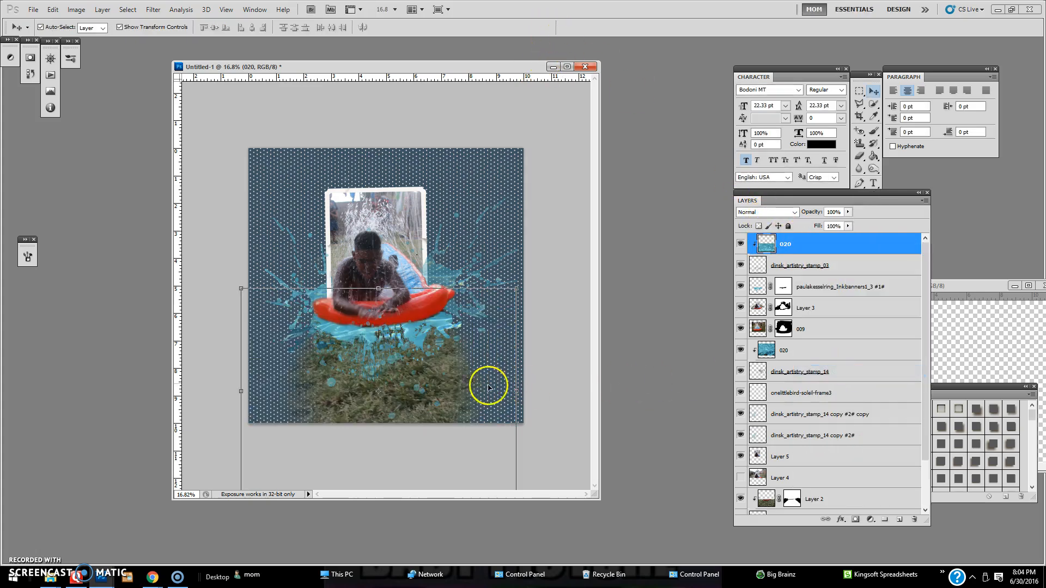
- Merge the clipped 020 photo down into the dinsk_artistry_stamp_03 splatter and move the splatter toward the page's right edge
{"action": "right_click", "coordinate": [845, 249]}
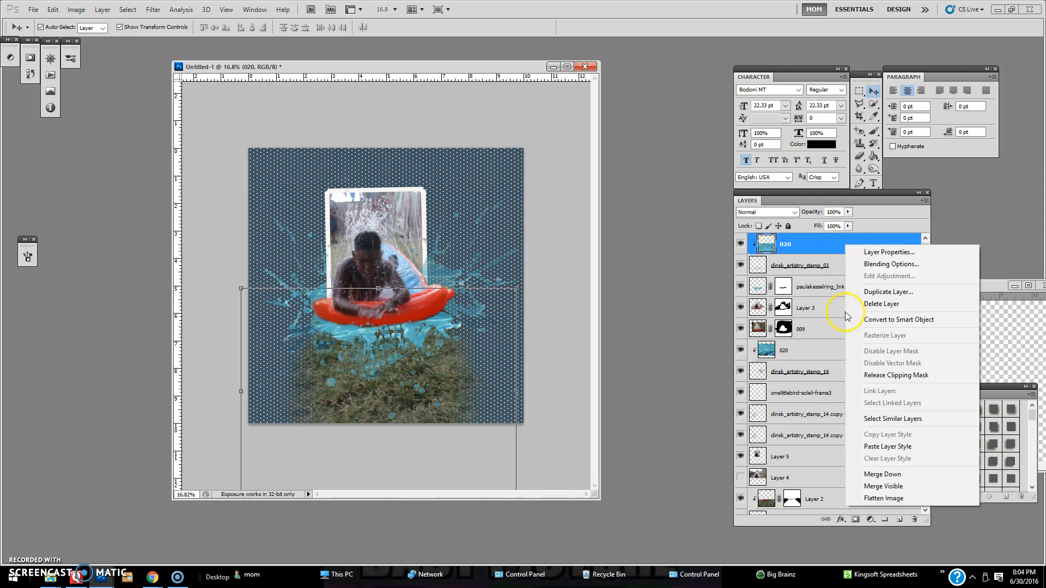
{"action": "left_click", "coordinate": [878, 472]}
{"action": "left_click_drag", "start_coordinate": [419, 393], "coordinate": [428, 387]}
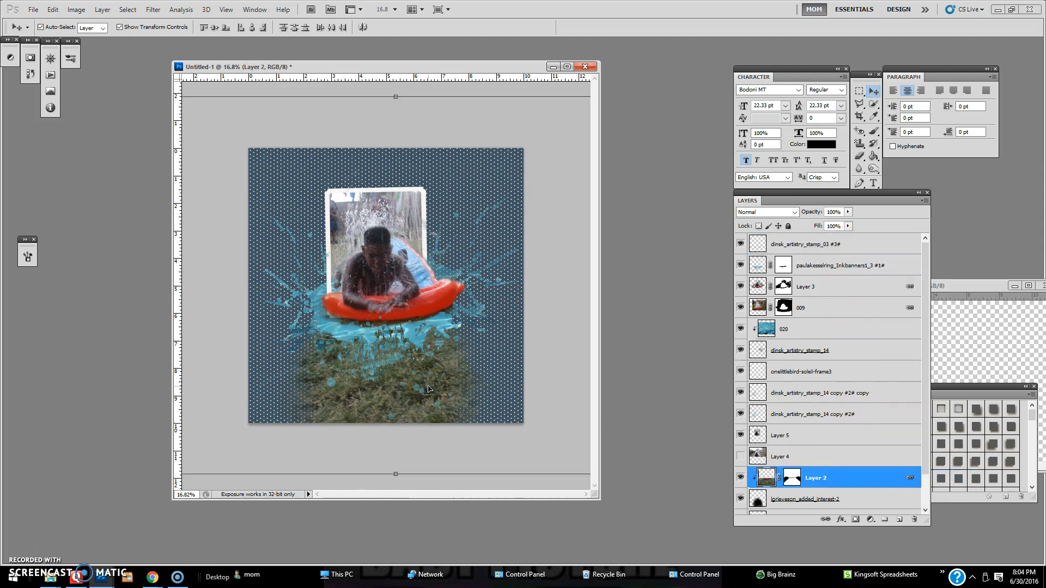
{"action": "key", "text": "ctrl+z"}
{"action": "left_click", "coordinate": [401, 357]}
{"action": "left_click_drag", "start_coordinate": [402, 357], "coordinate": [451, 356]}
- Duplicate the dinsk_artistry_stamp_03 #3# splatter, mirror the copy horizontally, and place it over the page's lower-left area beneath the float
{"action": "left_click_drag", "start_coordinate": [849, 244], "coordinate": [899, 519]}
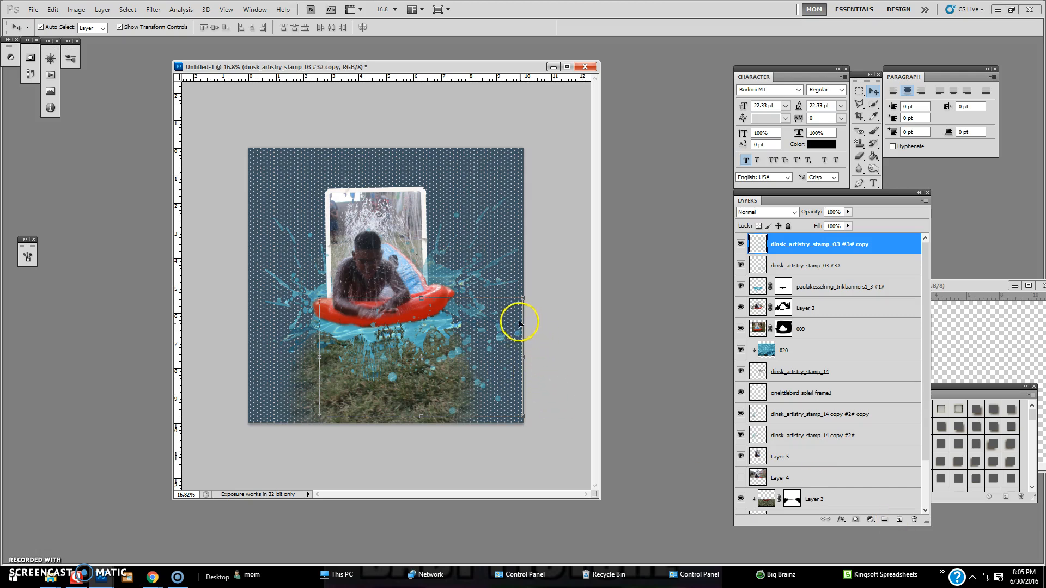
{"action": "left_click_drag", "start_coordinate": [524, 356], "coordinate": [387, 360]}
{"action": "left_click_drag", "start_coordinate": [409, 295], "coordinate": [383, 328]}
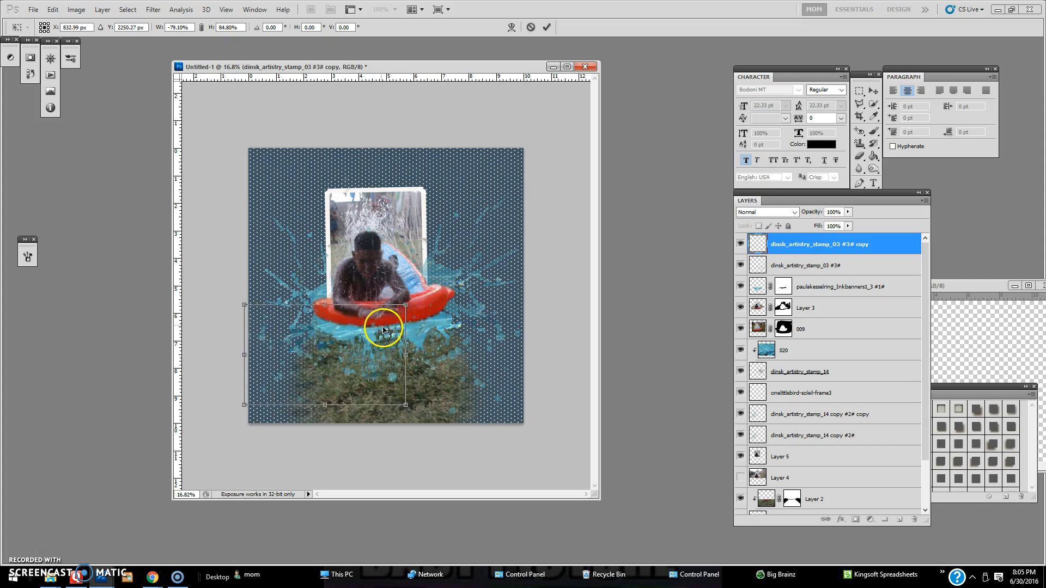
{"action": "left_click", "coordinate": [547, 29]}
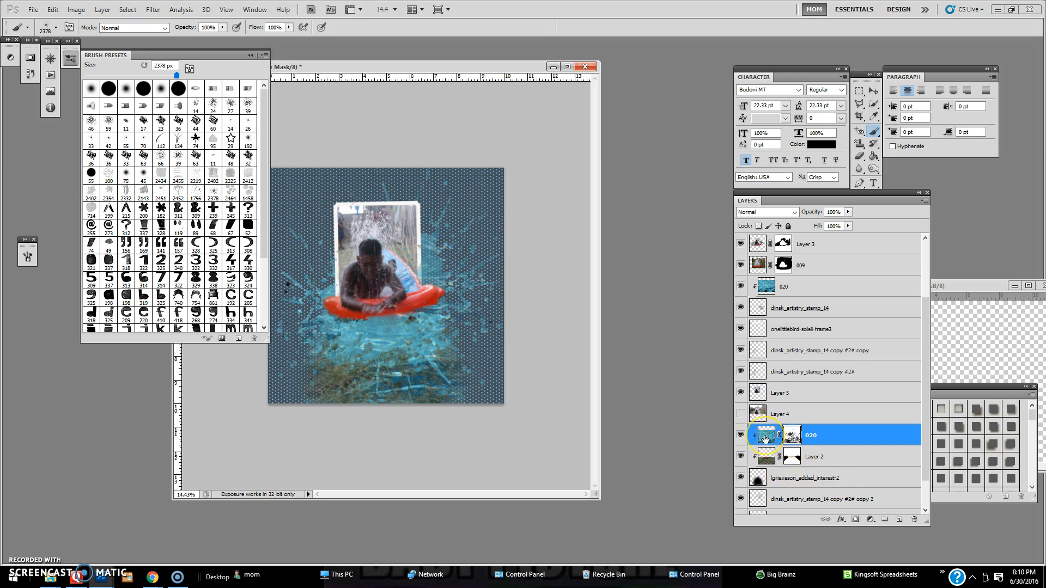
- Disable the layer mask on the clipped 020 photo, compare with the photo hidden and shown, and add a second mask to it
{"action": "right_click", "coordinate": [797, 439]}
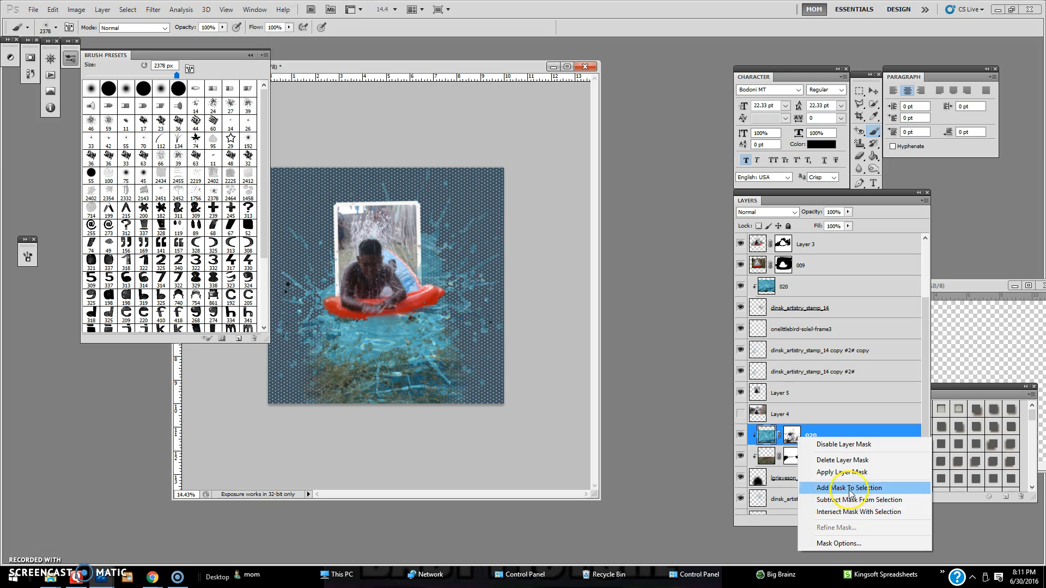
{"action": "left_click", "coordinate": [846, 445]}
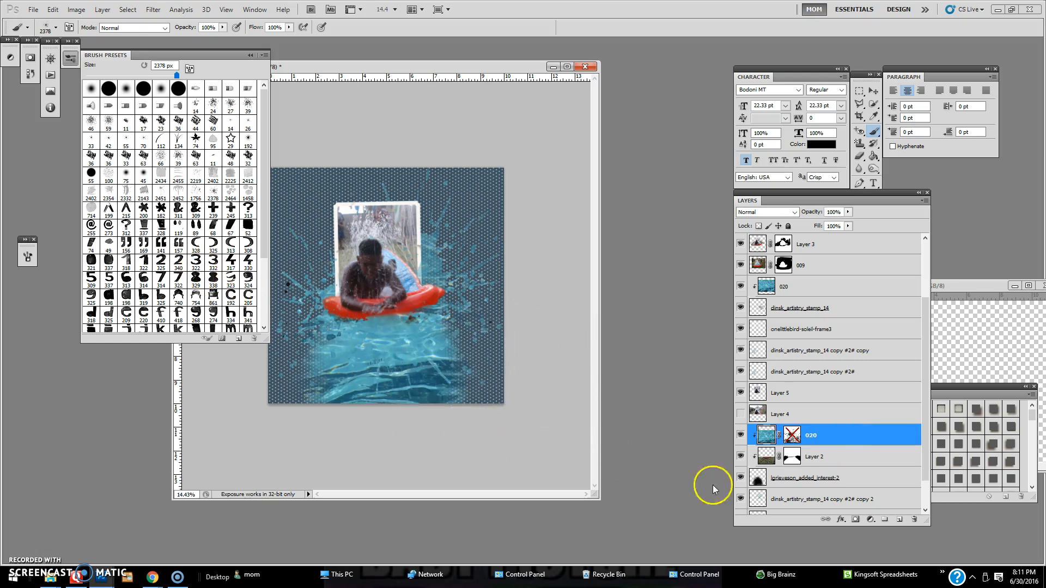
{"action": "left_click", "coordinate": [741, 435]}
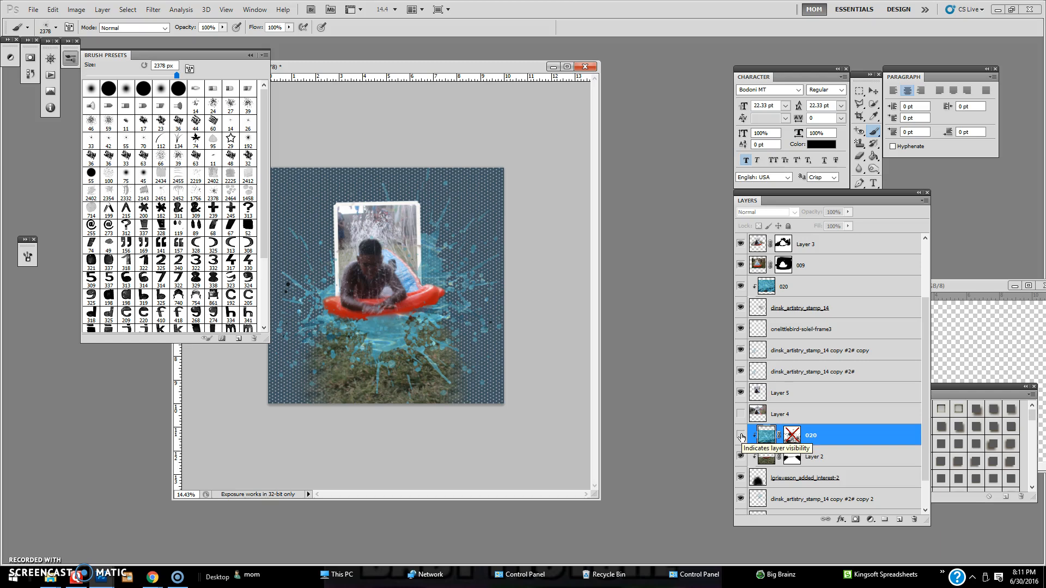
{"action": "left_click", "coordinate": [740, 435]}
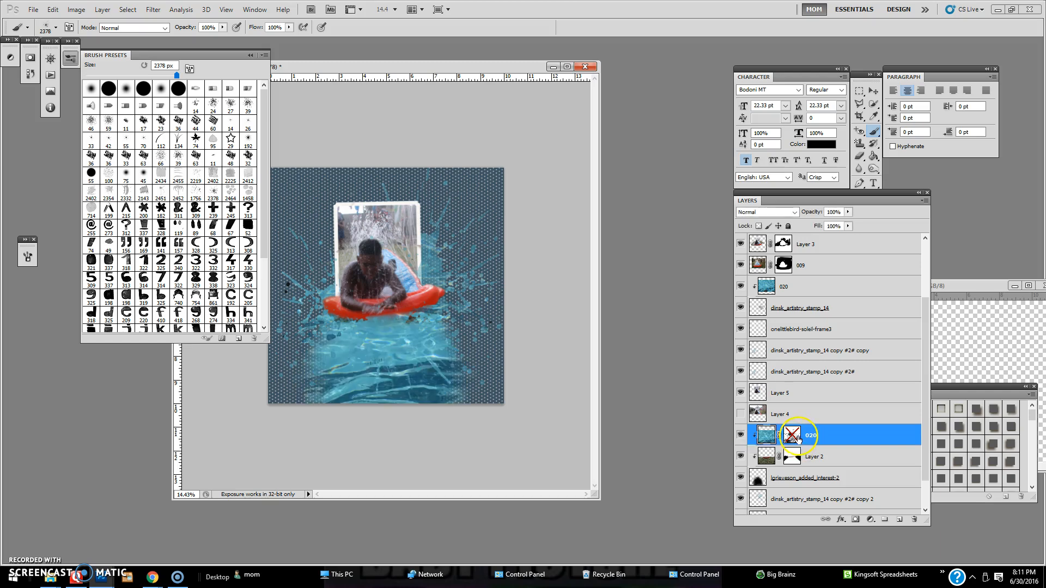
{"action": "right_click", "coordinate": [812, 437]}
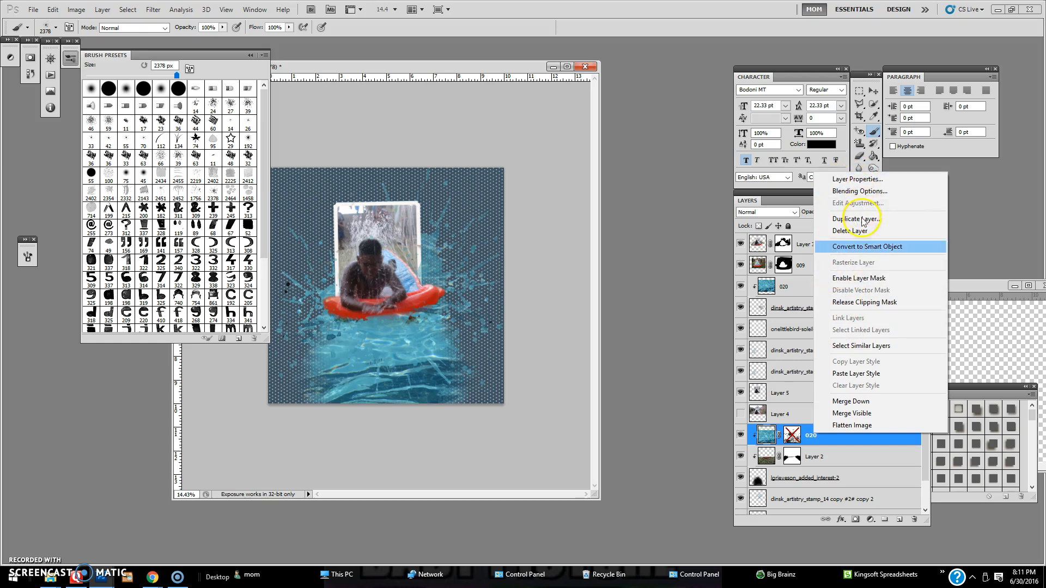
{"action": "left_click", "coordinate": [854, 521]}
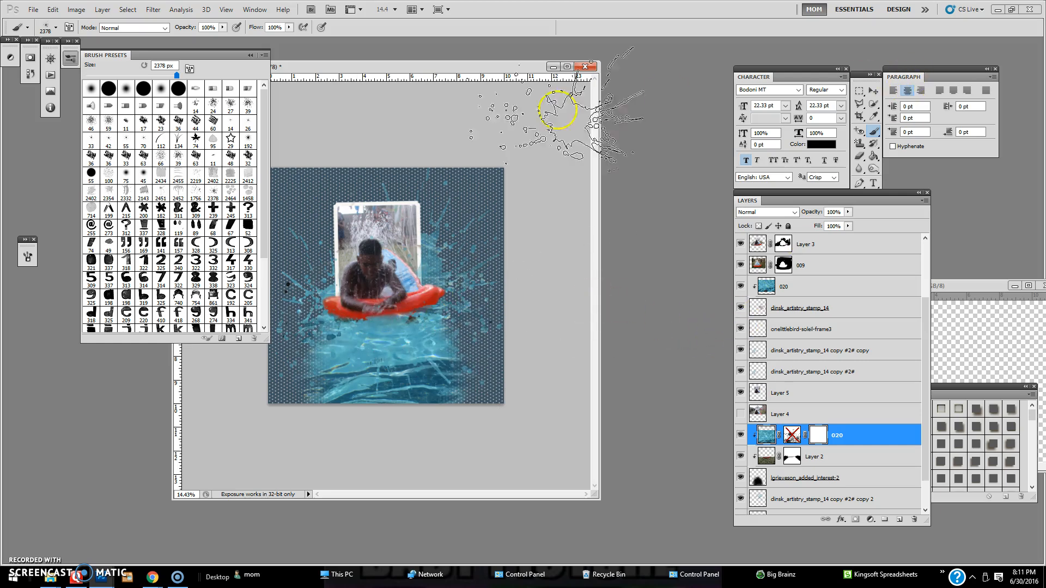
- Set the splatter brush's scattering count to 3, minimum diameter to 31%, angle jitter to 48% and roundness jitter to 2%
{"action": "scroll", "coordinate": [255, 321], "scroll_direction": "down", "scroll_amount": 5}
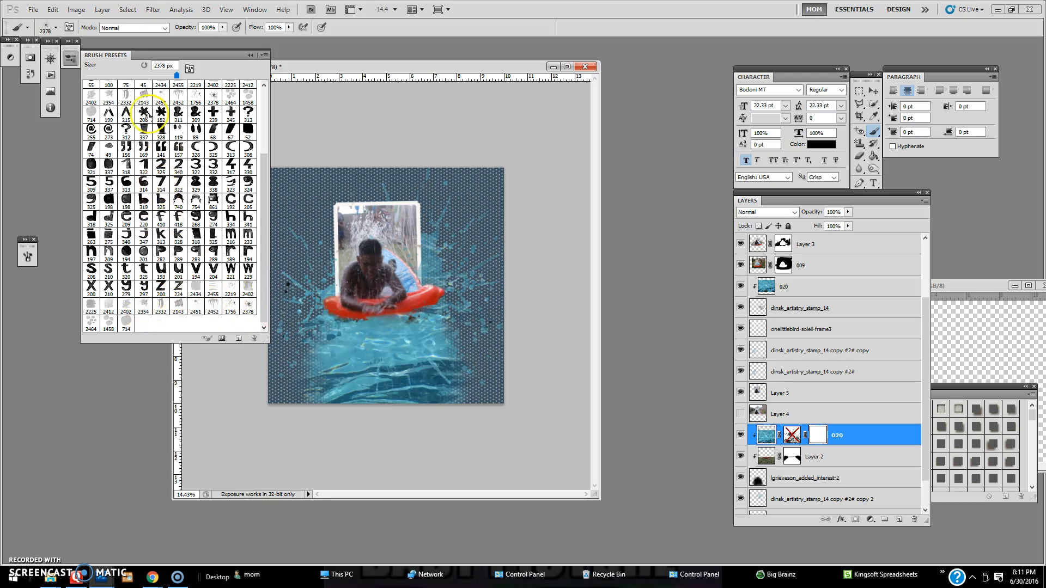
{"action": "left_click", "coordinate": [70, 27]}
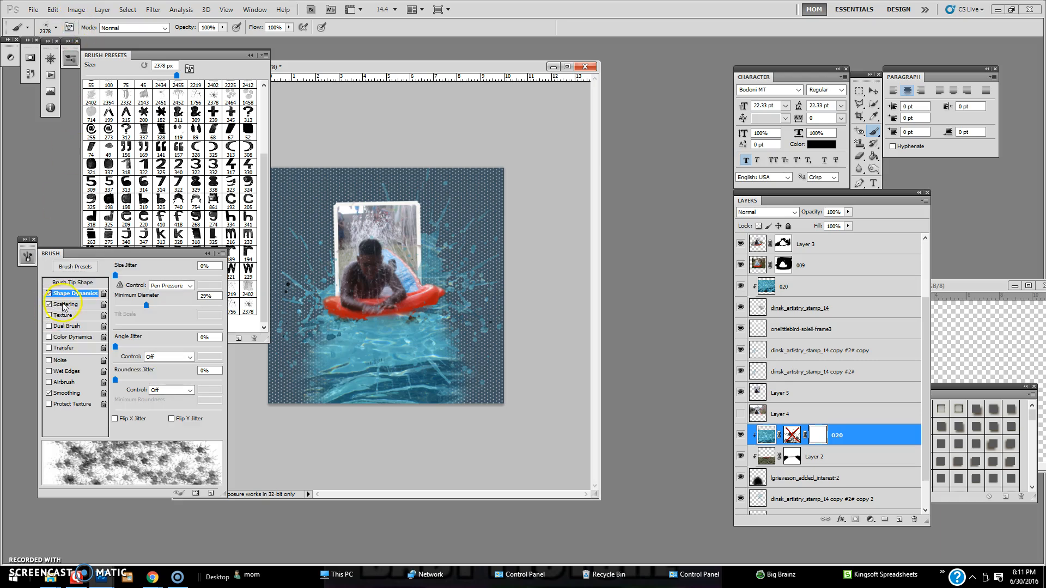
{"action": "left_click", "coordinate": [68, 305]}
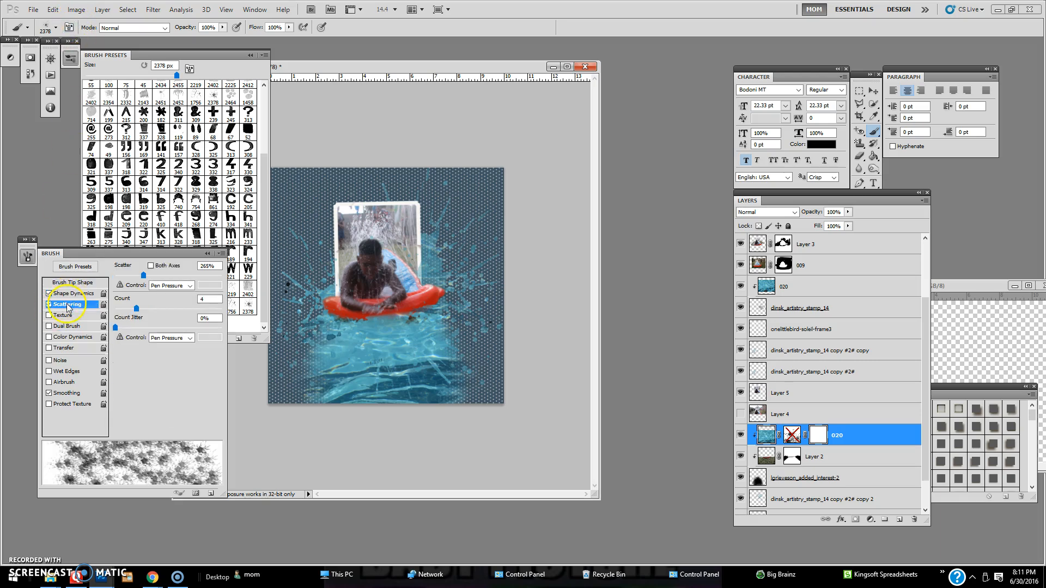
{"action": "mouse_move", "coordinate": [141, 317]}
{"action": "left_mouse_down"}
{"action": "mouse_move", "coordinate": [123, 317]}
{"action": "mouse_move", "coordinate": [161, 317]}
{"action": "mouse_move", "coordinate": [133, 317]}
{"action": "left_mouse_up"}
{"action": "left_click", "coordinate": [69, 294]}
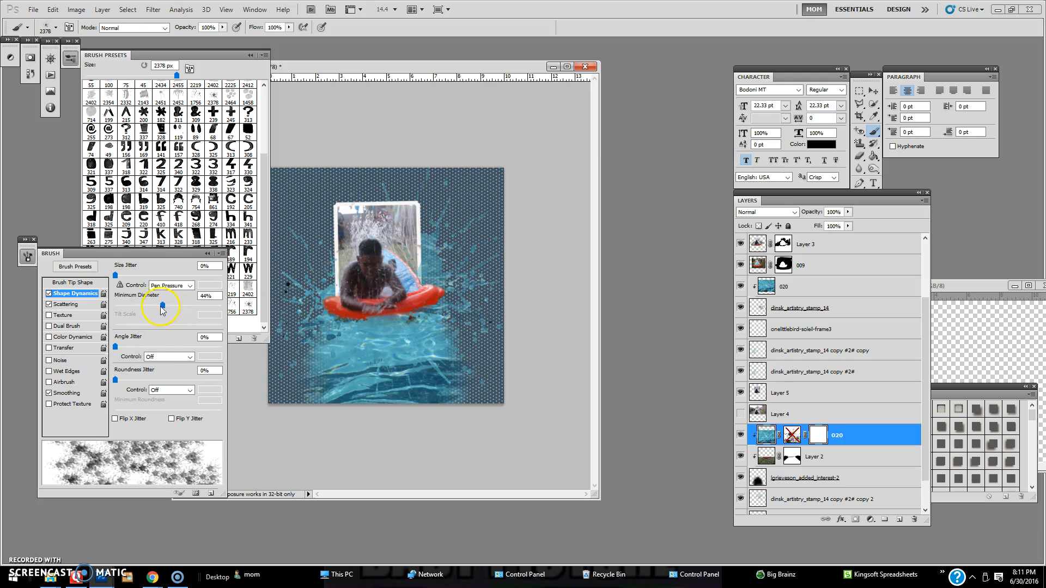
{"action": "mouse_move", "coordinate": [116, 347]}
{"action": "left_mouse_down"}
{"action": "mouse_move", "coordinate": [211, 348]}
{"action": "mouse_move", "coordinate": [237, 368]}
{"action": "mouse_move", "coordinate": [116, 381]}
{"action": "left_mouse_up"}
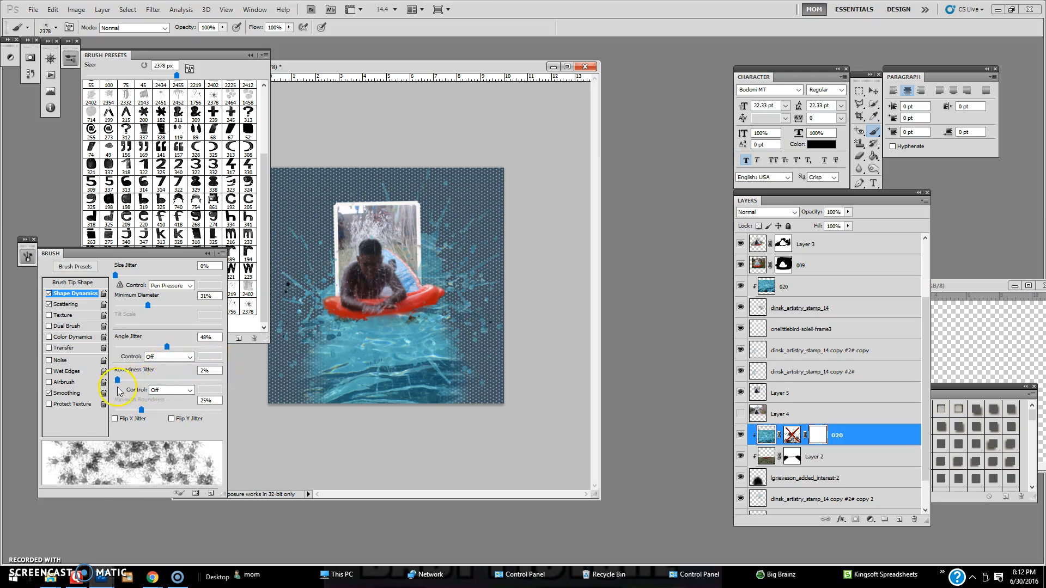
{"action": "left_click", "coordinate": [298, 359]}
- Try stamping black splatters over the pool water below the float on the 020 layer, and undo the stamps
{"action": "left_click_drag", "start_coordinate": [821, 195], "coordinate": [745, 312]}
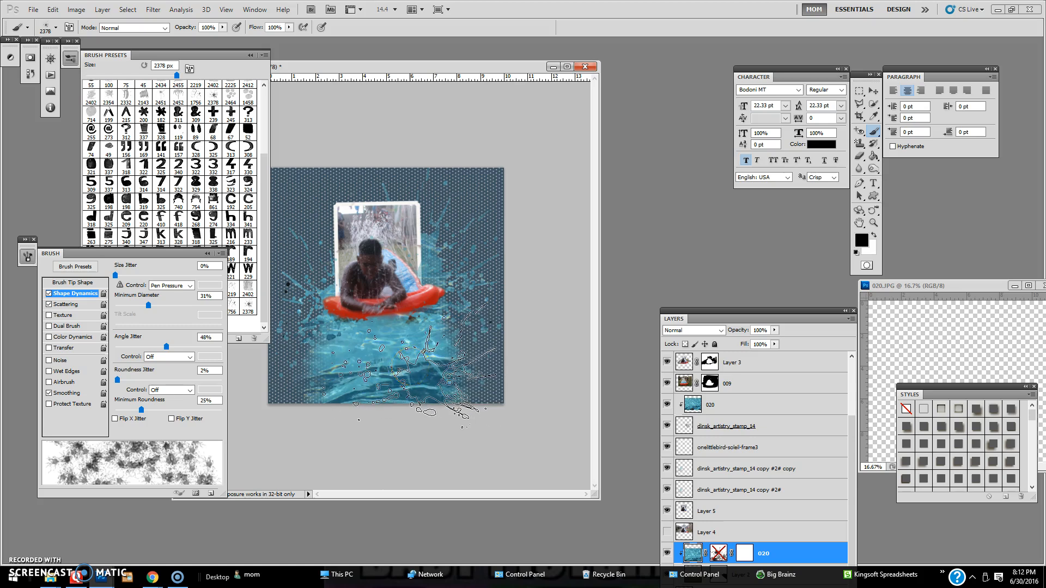
{"action": "left_click", "coordinate": [410, 367]}
{"action": "left_click", "coordinate": [356, 378]}
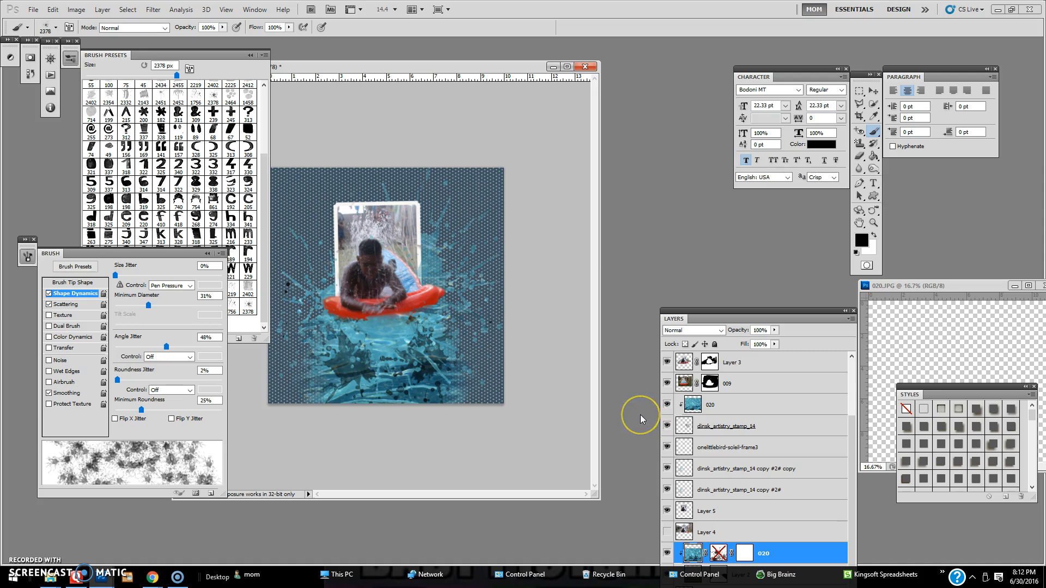
{"action": "key", "text": "ctrl+alt+z"}
{"action": "key", "text": "ctrl+alt+z"}
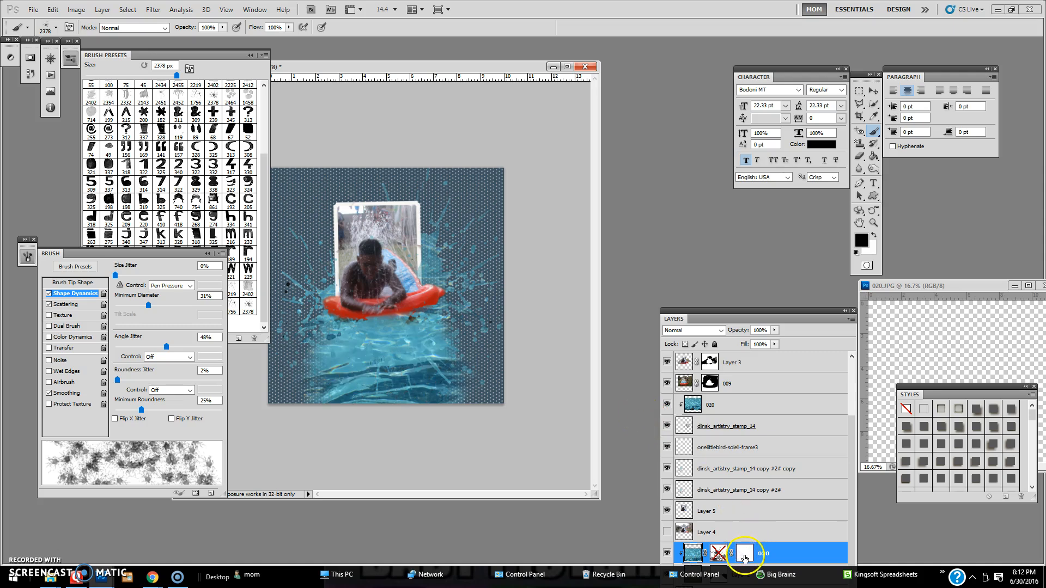
{"action": "left_click", "coordinate": [406, 380]}
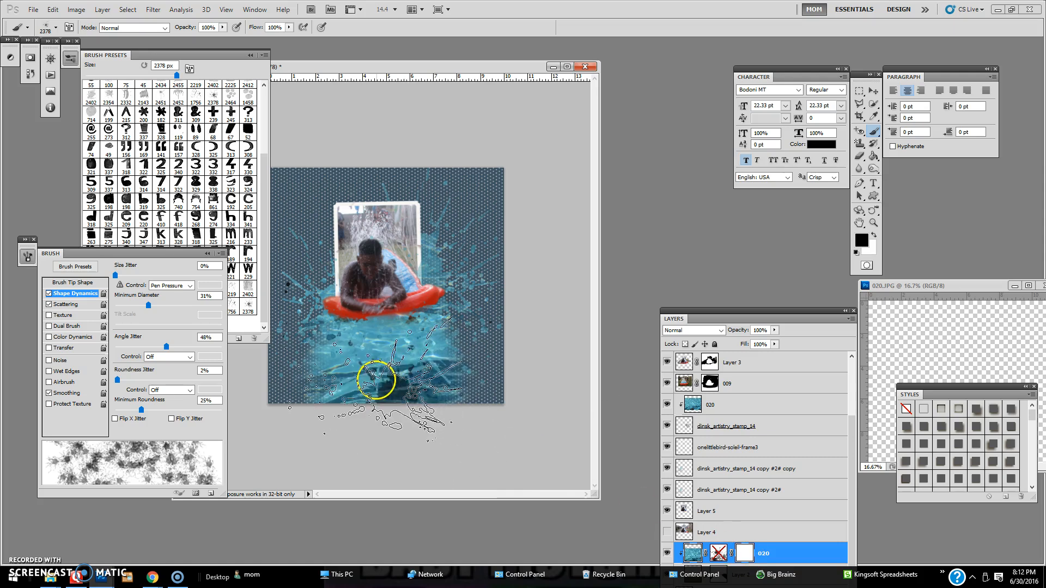
{"action": "key", "text": "ctrl+z"}
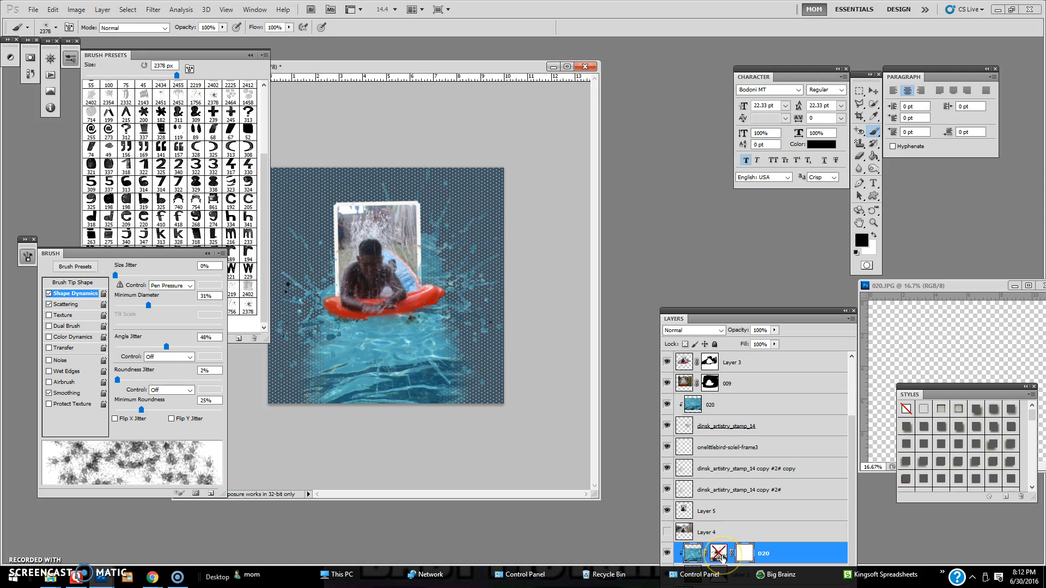
- Re-enable the original layer mask on the clipped 020 photo and stamp black splatters on it to uncover more grass
{"action": "right_click", "coordinate": [741, 557]}
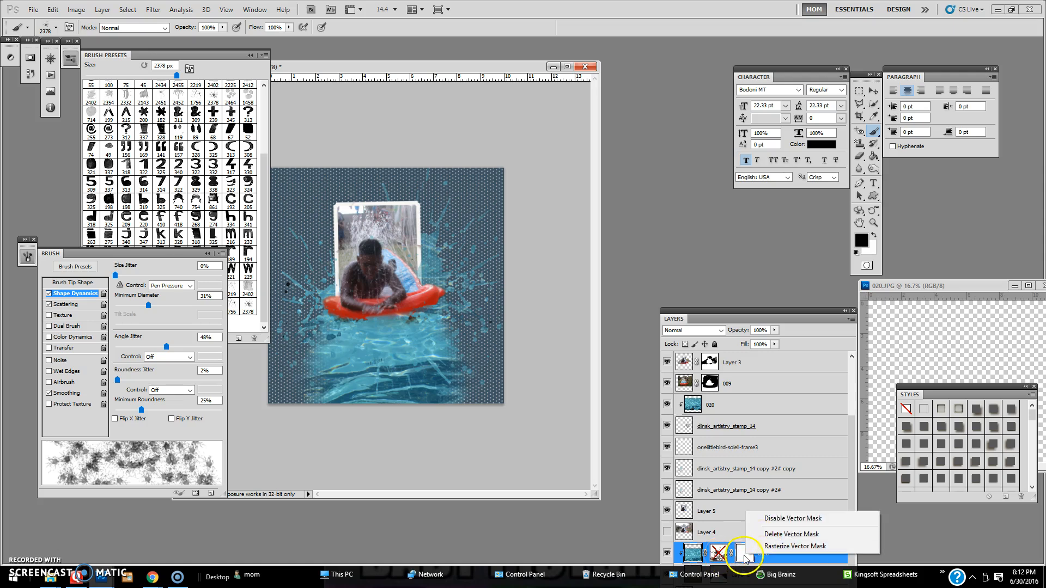
{"action": "left_click", "coordinate": [806, 466]}
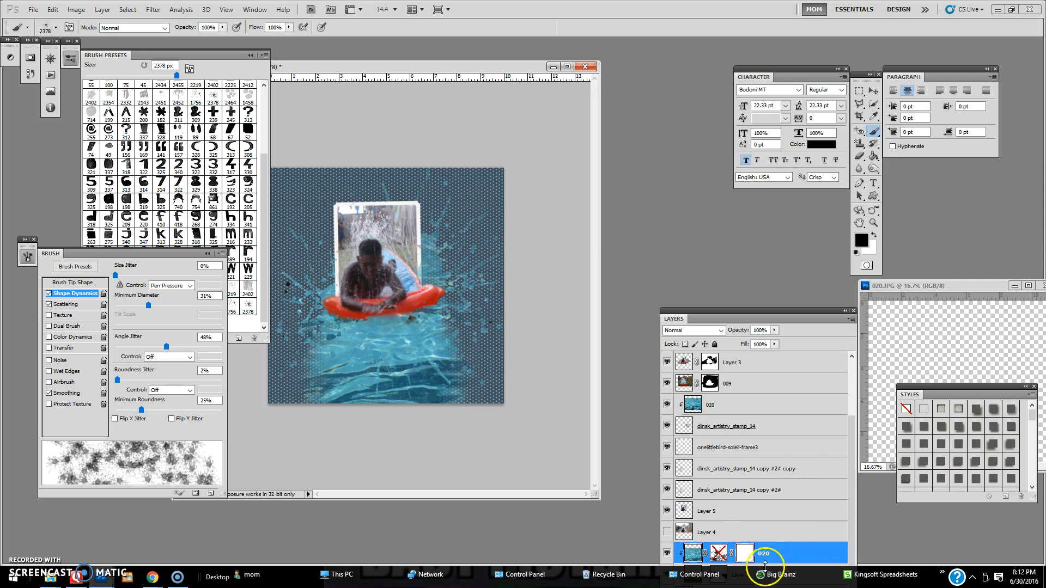
{"action": "left_click", "coordinate": [718, 554]}
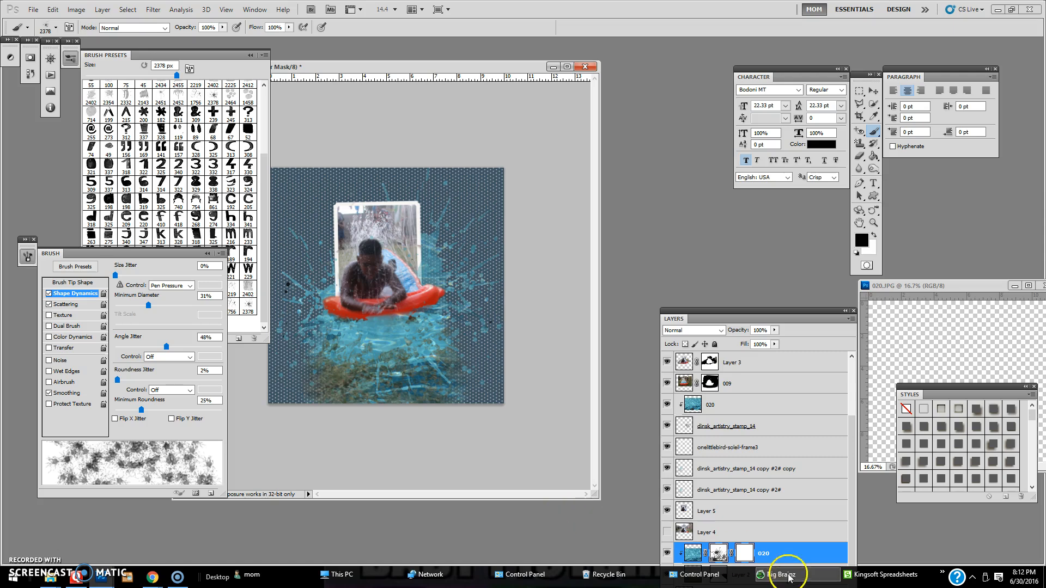
{"action": "left_click", "coordinate": [718, 554], "text": "ctrl"}
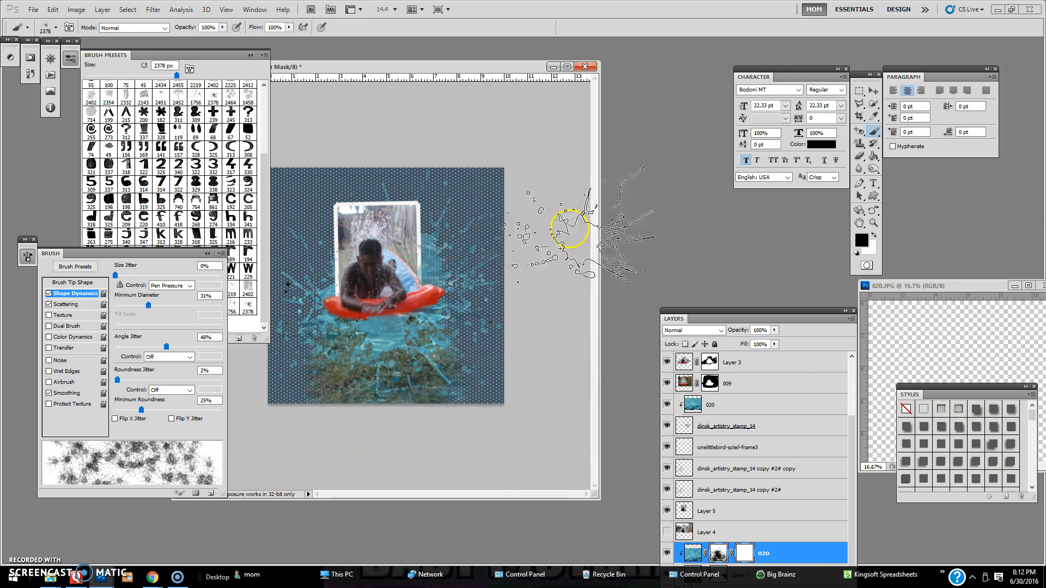
- Add a new layer above dinsk_artistry_stamp_14 copy #2# copy and fill it with black using the Paint Bucket
{"action": "left_click", "coordinate": [799, 469]}
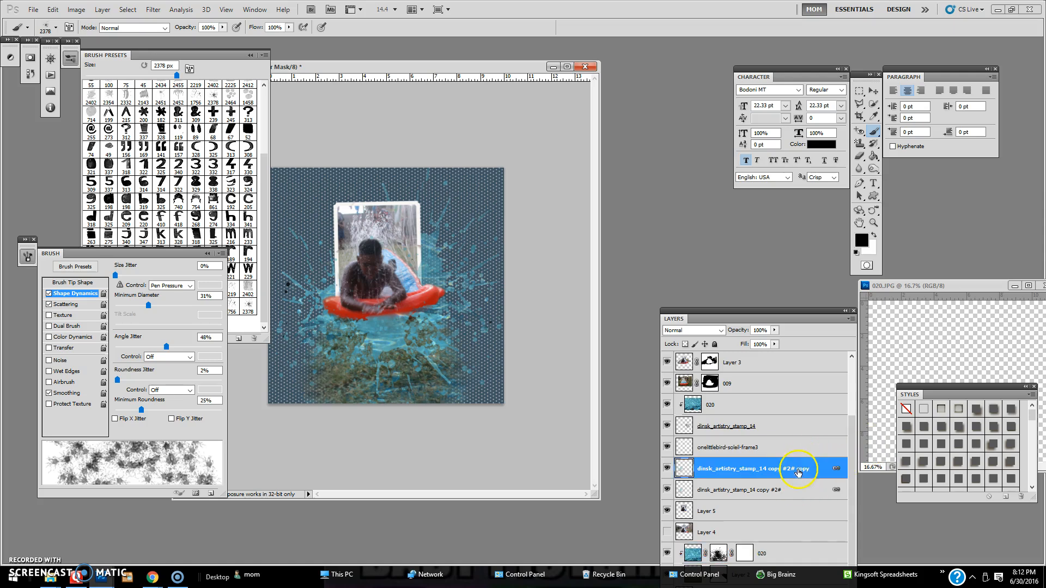
{"action": "scroll", "coordinate": [827, 545], "scroll_direction": "down", "scroll_amount": 2}
{"action": "left_click_drag", "start_coordinate": [789, 319], "coordinate": [793, 123]}
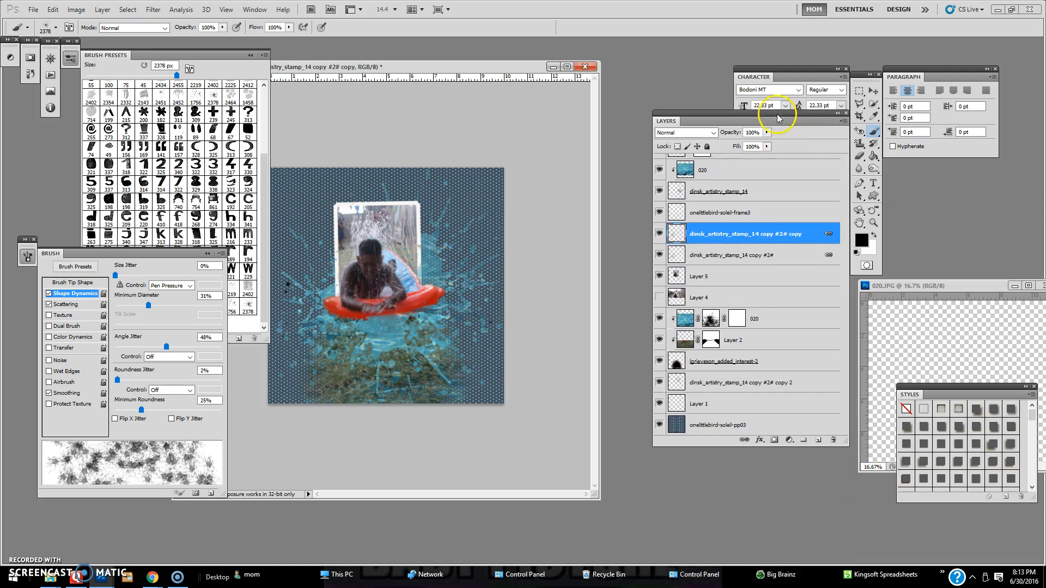
{"action": "left_click", "coordinate": [818, 443]}
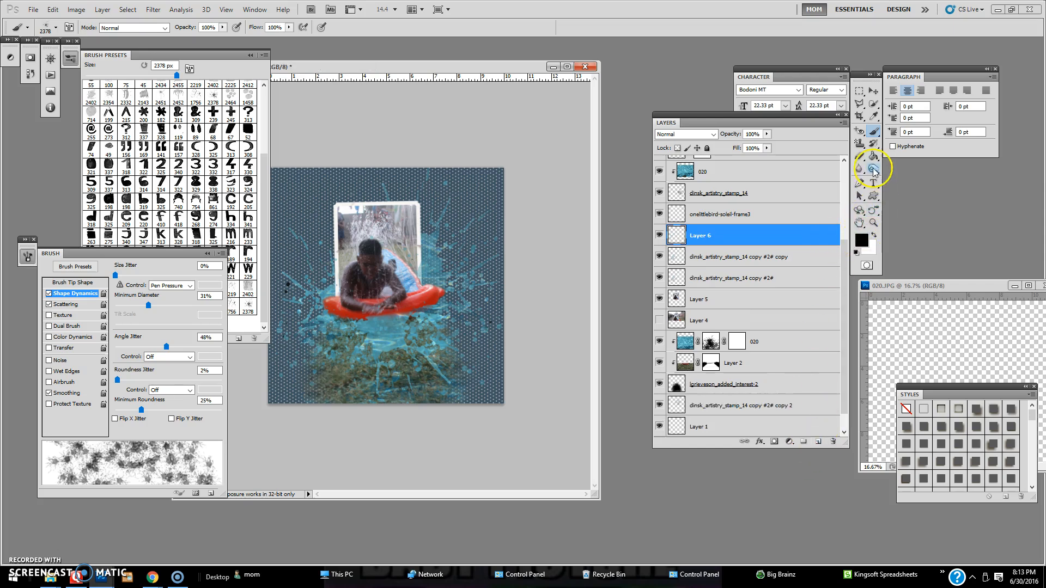
{"action": "left_click", "coordinate": [873, 157]}
{"action": "left_click", "coordinate": [441, 240]}
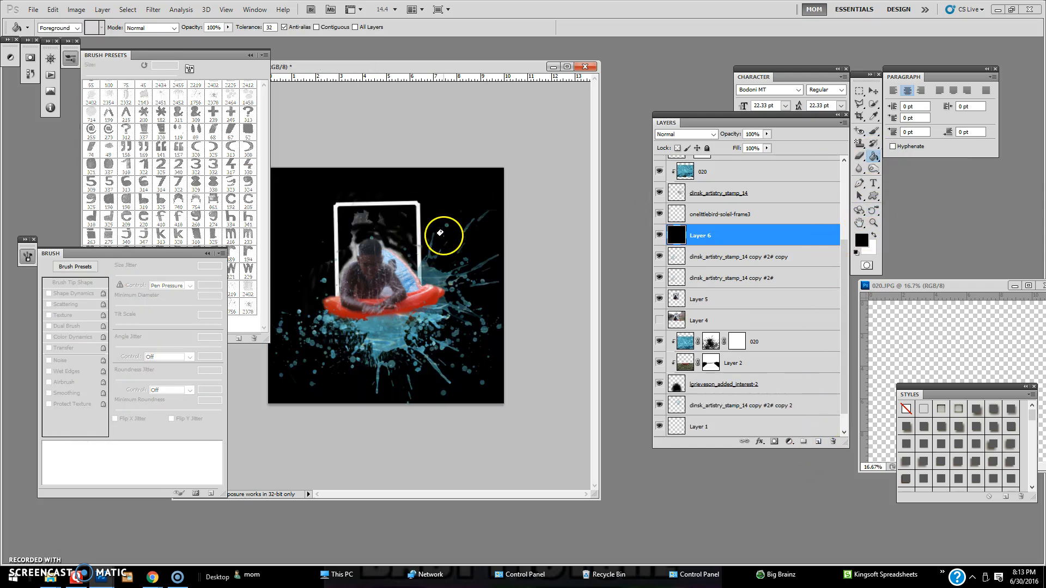
- Add a layer mask to the black layer and paint splatters on it in black, uncovering the page around the frame
{"action": "left_click", "coordinate": [775, 443]}
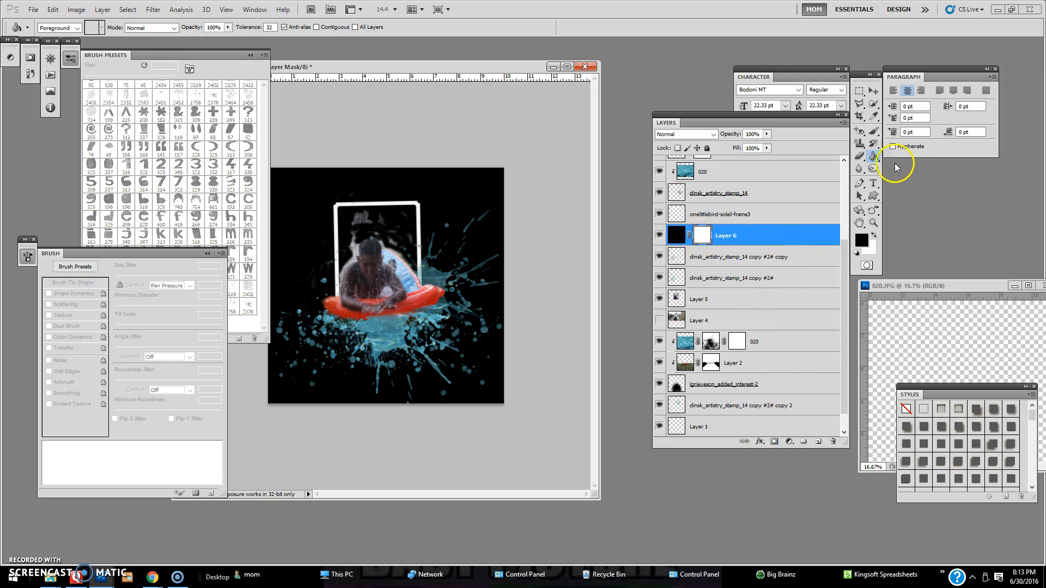
{"action": "left_click", "coordinate": [873, 130]}
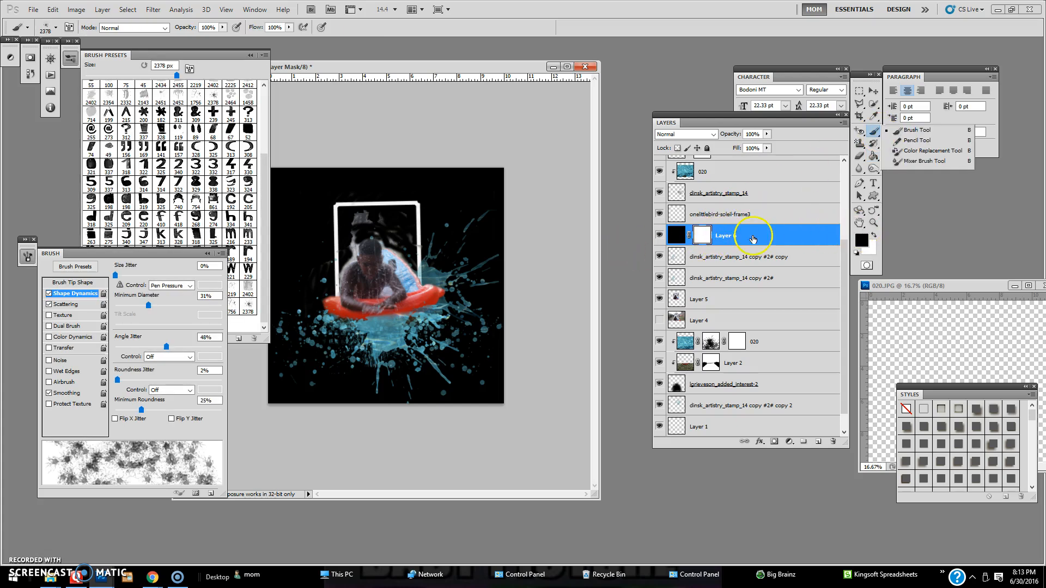
{"action": "left_click", "coordinate": [709, 237]}
{"action": "left_click", "coordinate": [434, 234]}
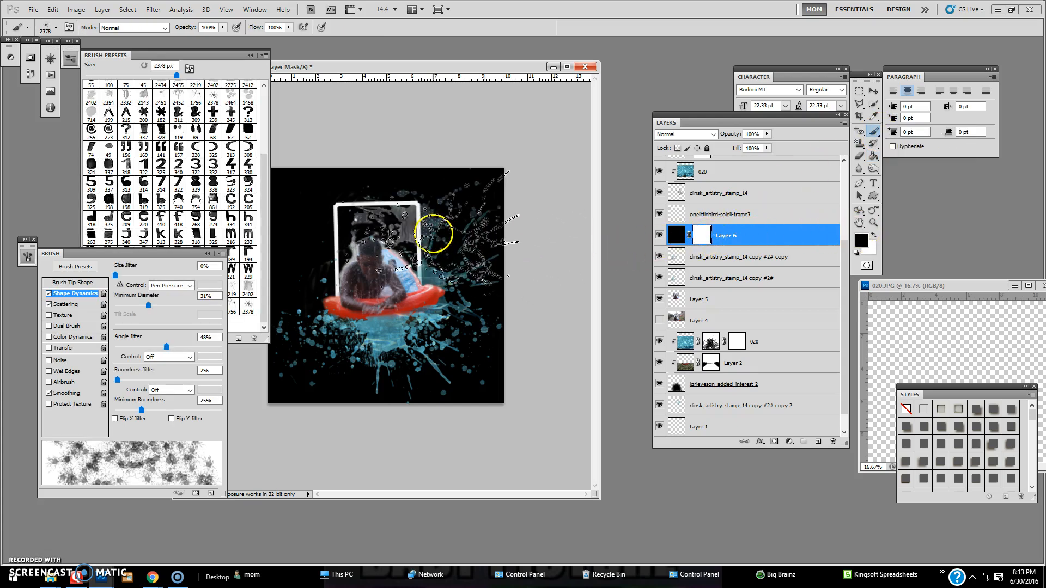
{"action": "mouse_move", "coordinate": [402, 240]}
{"action": "left_mouse_down"}
{"action": "mouse_move", "coordinate": [384, 332]}
{"action": "mouse_move", "coordinate": [421, 327]}
{"action": "mouse_move", "coordinate": [448, 298]}
{"action": "mouse_move", "coordinate": [435, 333]}
{"action": "mouse_move", "coordinate": [452, 364]}
{"action": "mouse_move", "coordinate": [469, 358]}
{"action": "mouse_move", "coordinate": [413, 290]}
{"action": "mouse_move", "coordinate": [478, 190]}
{"action": "mouse_move", "coordinate": [383, 174]}
{"action": "mouse_move", "coordinate": [413, 218]}
{"action": "mouse_move", "coordinate": [385, 229]}
{"action": "mouse_move", "coordinate": [294, 352]}
{"action": "left_mouse_up"}
- Reduce the brush's scattering count to 2 and paint more splatters on the black layer's mask across the lower page
{"action": "left_click", "coordinate": [73, 306]}
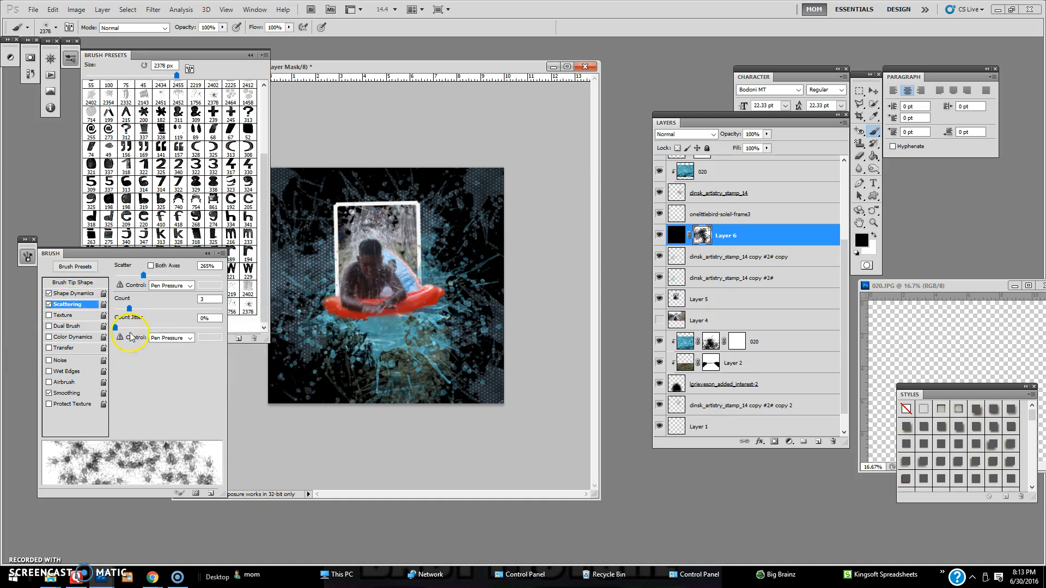
{"action": "left_click_drag", "start_coordinate": [131, 315], "coordinate": [124, 314]}
{"action": "left_click_drag", "start_coordinate": [283, 346], "coordinate": [381, 362]}
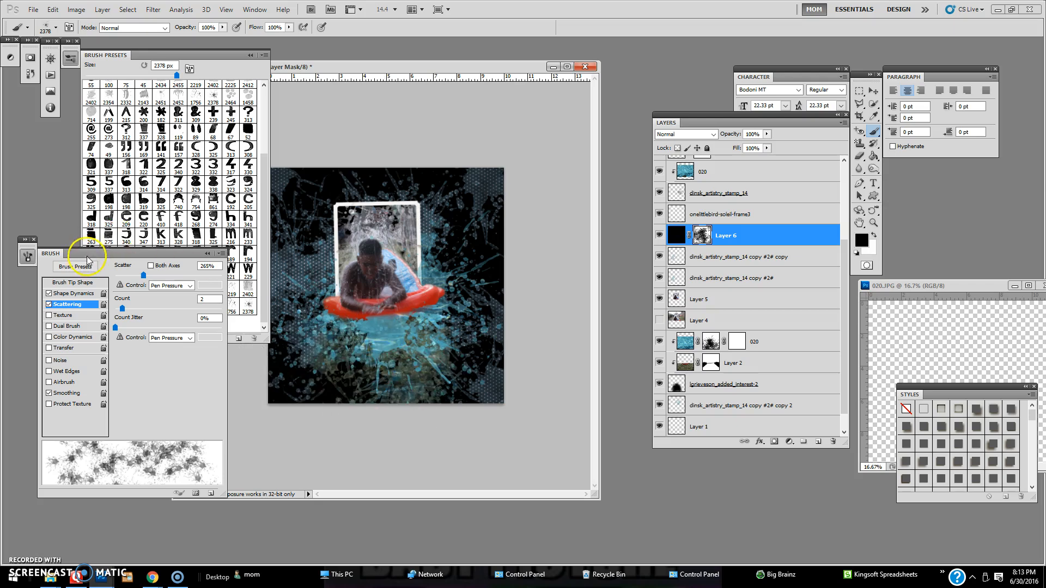
- Reduce the splatter brush's size and paint smaller splatters on the black layer's mask above and beside the frame
{"action": "left_click", "coordinate": [56, 31]}
{"action": "left_click", "coordinate": [64, 59]}
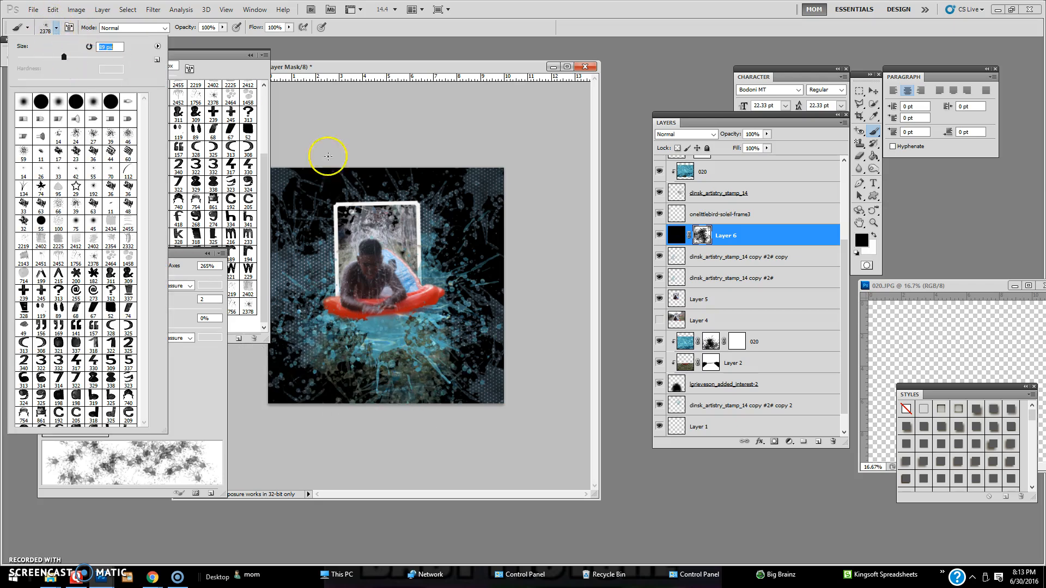
{"action": "left_click", "coordinate": [408, 182]}
{"action": "mouse_move", "coordinate": [446, 192]}
{"action": "left_mouse_down"}
{"action": "mouse_move", "coordinate": [455, 219]}
{"action": "mouse_move", "coordinate": [494, 244]}
{"action": "mouse_move", "coordinate": [492, 225]}
{"action": "mouse_move", "coordinate": [460, 283]}
{"action": "mouse_move", "coordinate": [453, 268]}
{"action": "mouse_move", "coordinate": [487, 283]}
{"action": "mouse_move", "coordinate": [492, 309]}
{"action": "mouse_move", "coordinate": [479, 345]}
{"action": "mouse_move", "coordinate": [474, 322]}
{"action": "left_mouse_up"}
- Hide the black splatter-masked layer and switch to the Move tool
{"action": "left_click", "coordinate": [659, 235]}
{"action": "scroll", "coordinate": [559, 267], "scroll_direction": "down", "scroll_amount": 2}
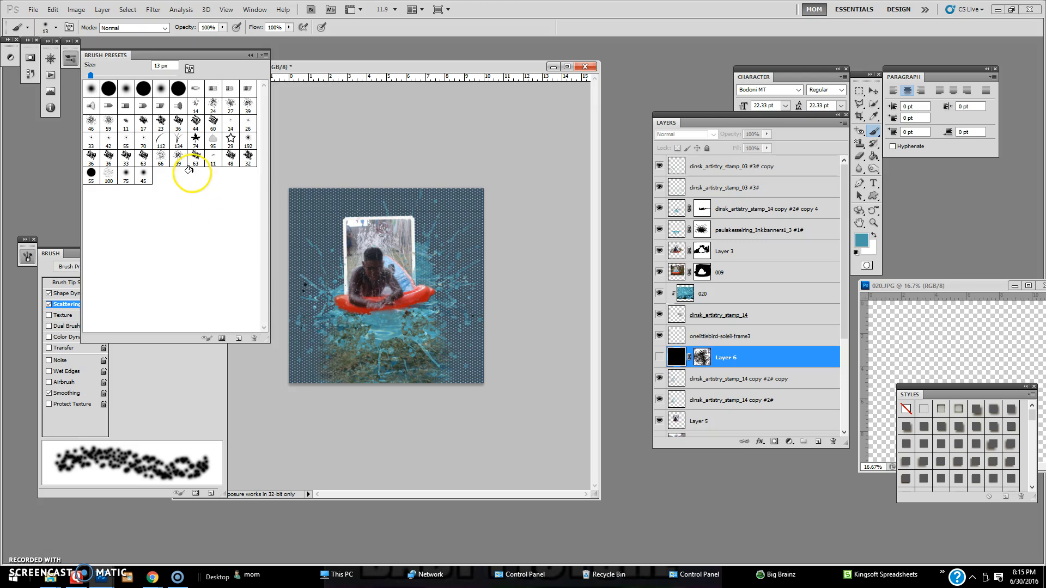
{"action": "left_click", "coordinate": [875, 93]}
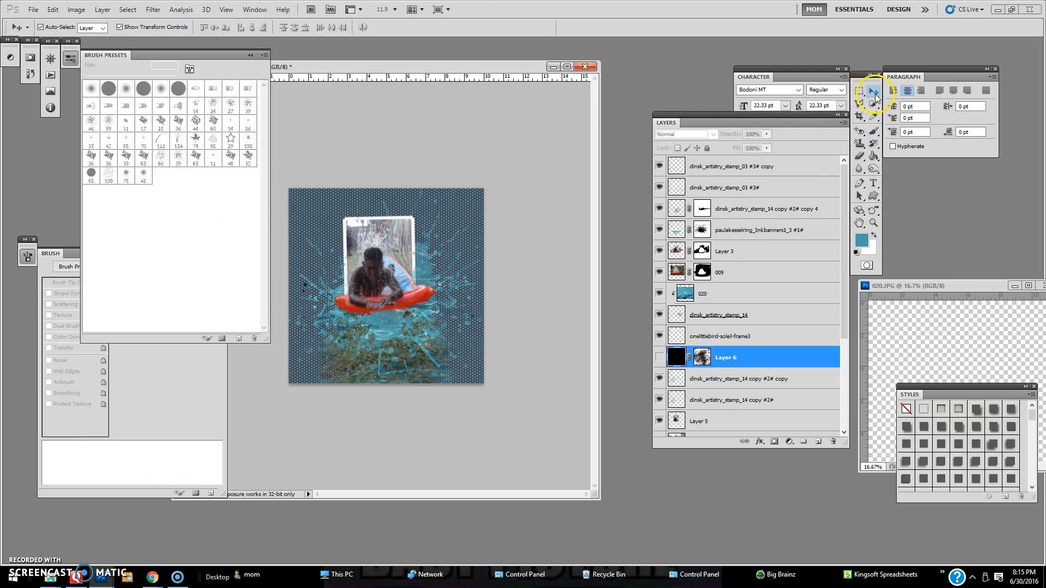
- Load the APennington_ATN_Painted-Brushed brush set from its folder into the brush presets and activate the Brush tool
{"action": "left_click_drag", "start_coordinate": [1045, 165], "coordinate": [884, 168]}
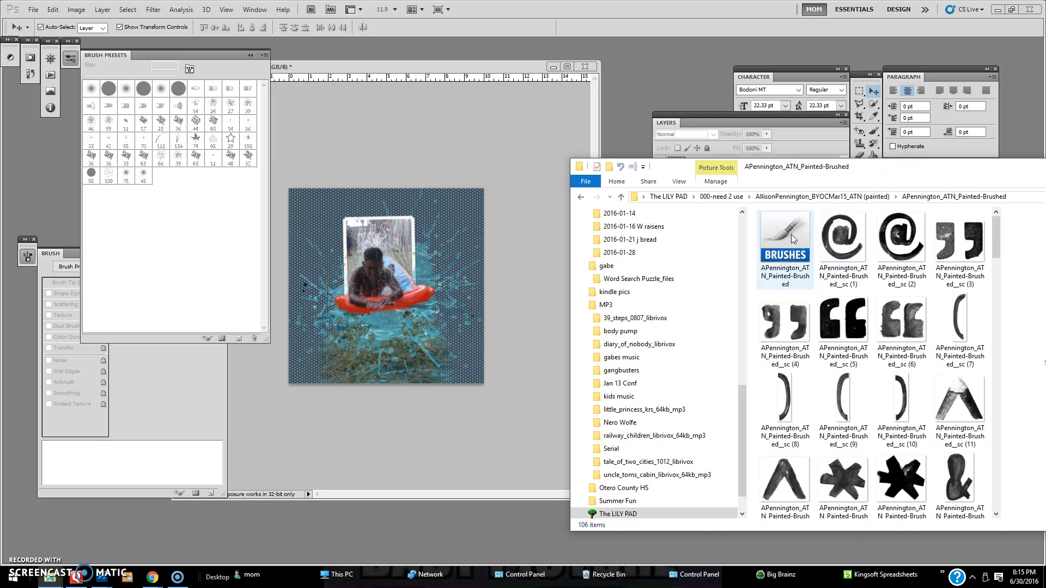
{"action": "mouse_move", "coordinate": [789, 235]}
{"action": "left_mouse_down"}
{"action": "mouse_move", "coordinate": [599, 218]}
{"action": "mouse_move", "coordinate": [144, 57]}
{"action": "mouse_move", "coordinate": [71, 63]}
{"action": "mouse_move", "coordinate": [82, 27]}
{"action": "mouse_move", "coordinate": [72, 50]}
{"action": "mouse_move", "coordinate": [76, 41]}
{"action": "left_mouse_up"}
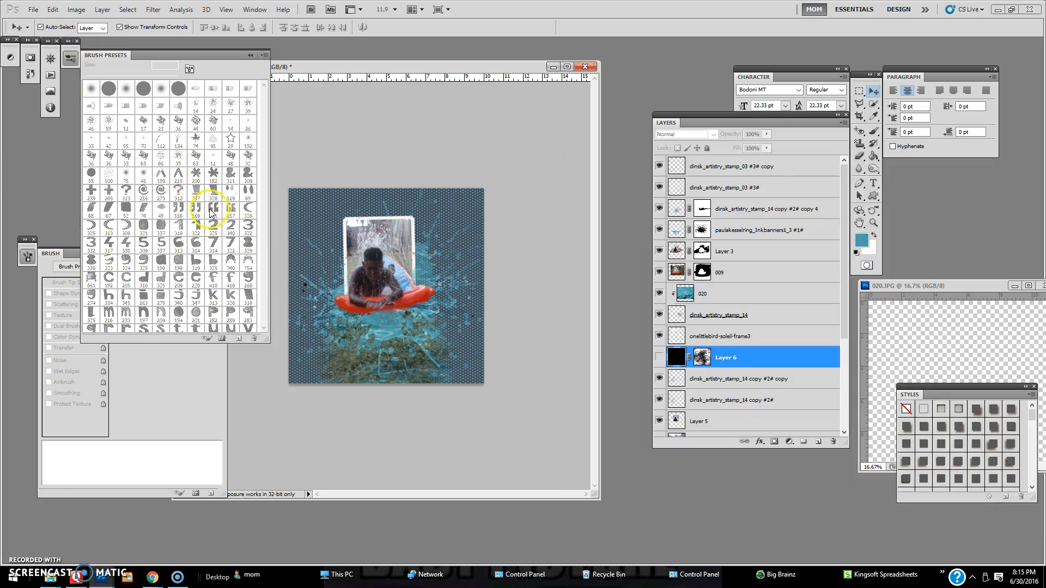
{"action": "left_click", "coordinate": [874, 130]}
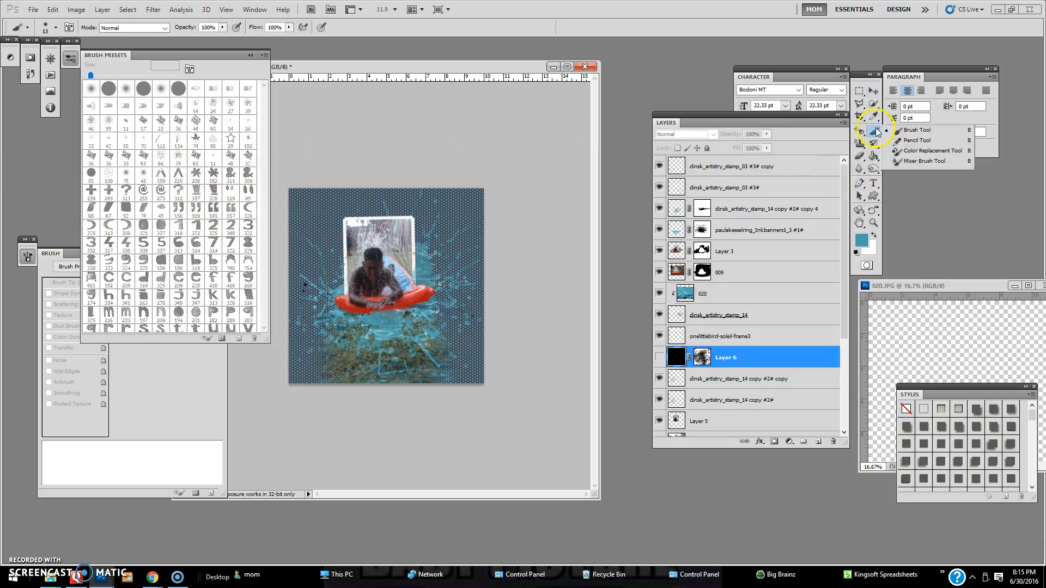
{"action": "scroll", "coordinate": [267, 229], "scroll_direction": "down", "scroll_amount": 2}
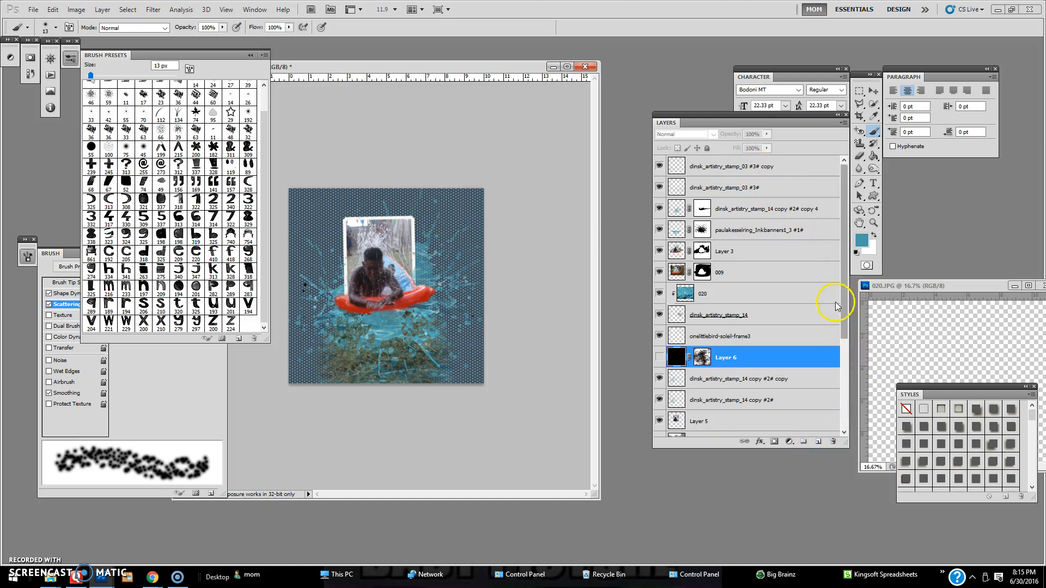
- Add a new layer above all the others and stamp a 210 px painted letter s in teal beside the frame's upper corner
{"action": "left_click", "coordinate": [752, 172]}
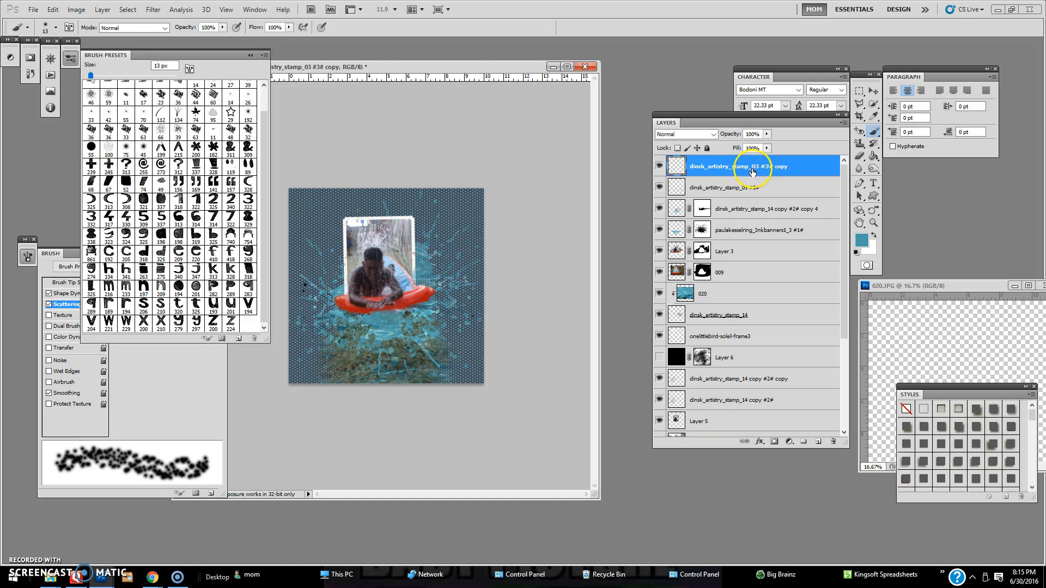
{"action": "left_click", "coordinate": [818, 442]}
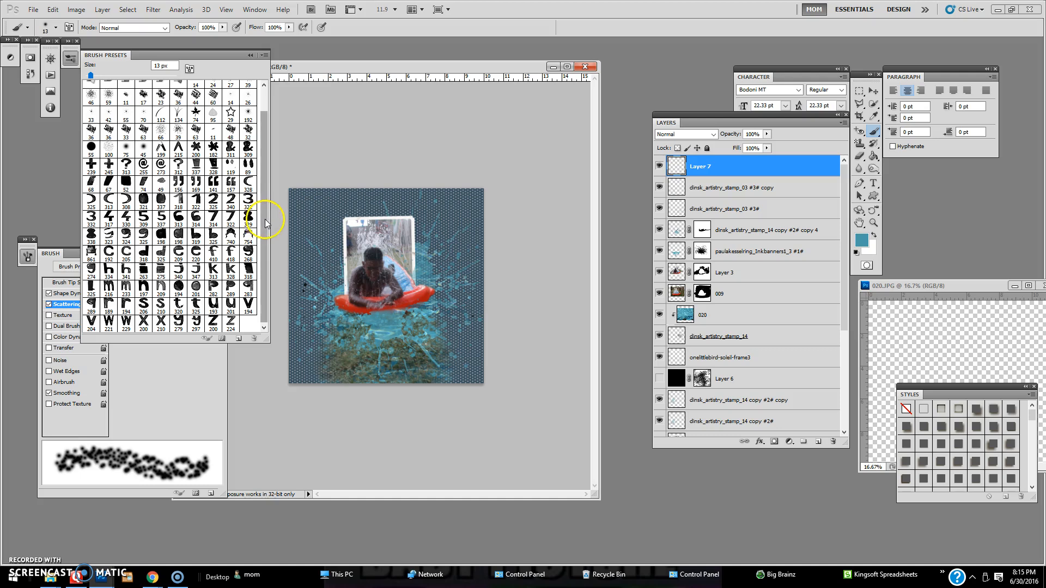
{"action": "left_click", "coordinate": [161, 308]}
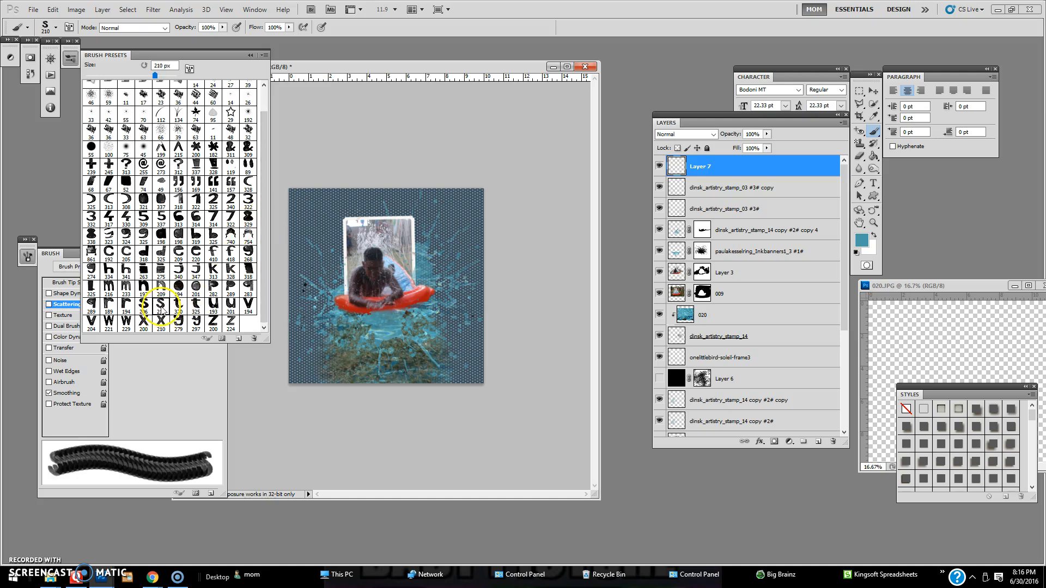
{"action": "left_click", "coordinate": [316, 221]}
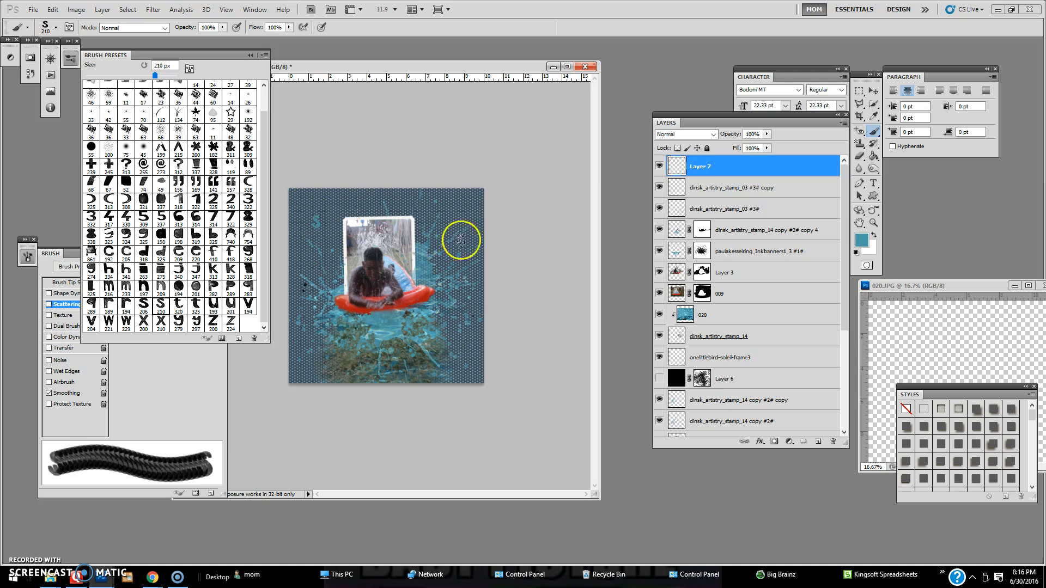
{"action": "left_click", "coordinate": [864, 238]}
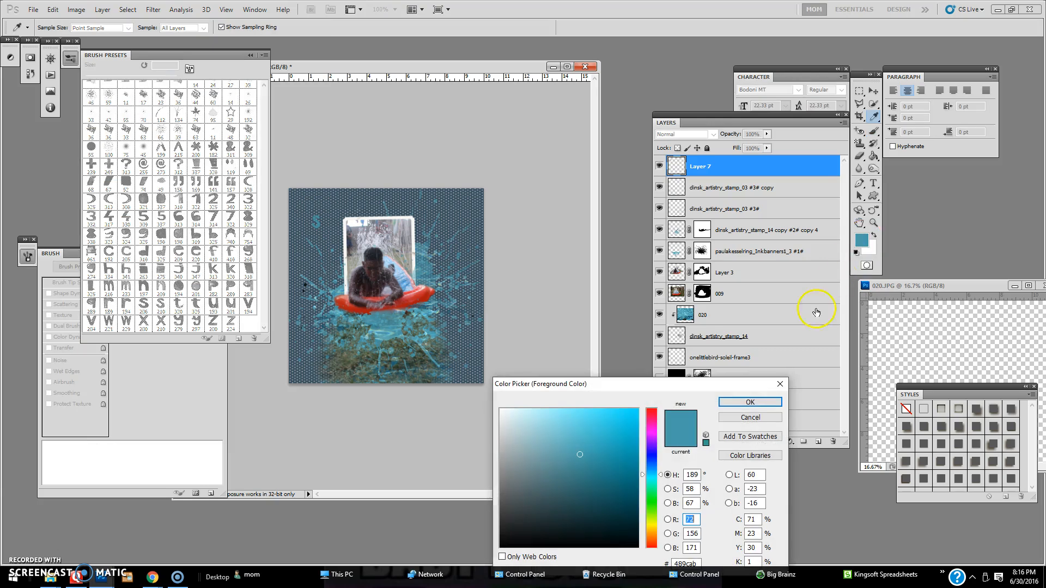
{"action": "left_click", "coordinate": [652, 415]}
{"action": "left_click", "coordinate": [680, 439]}
{"action": "left_click", "coordinate": [750, 402]}
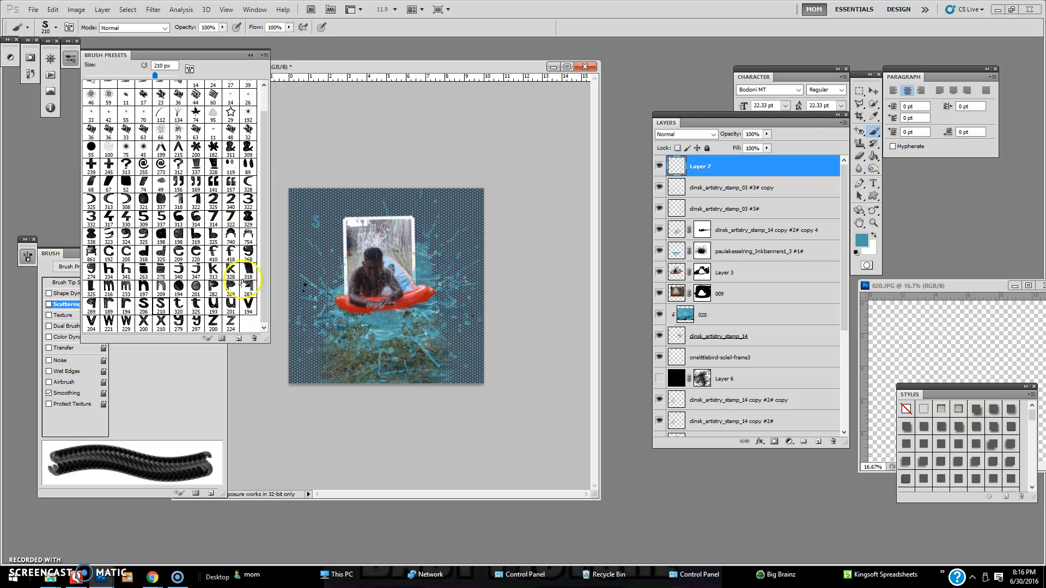
- Stamp the remaining painted letters after the s to complete the word "slip", using the 282 px p brush for the last
{"action": "left_click", "coordinate": [93, 293]}
{"action": "left_click", "coordinate": [325, 220]}
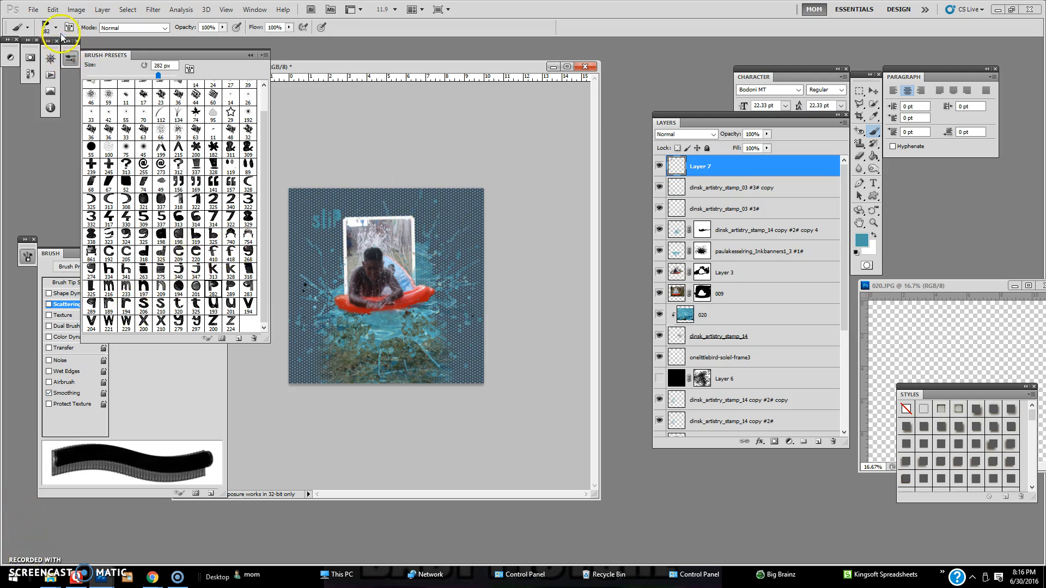
- Show the brush settings and turn on Shape Dynamics for the letter p brush
{"action": "left_click", "coordinate": [70, 27]}
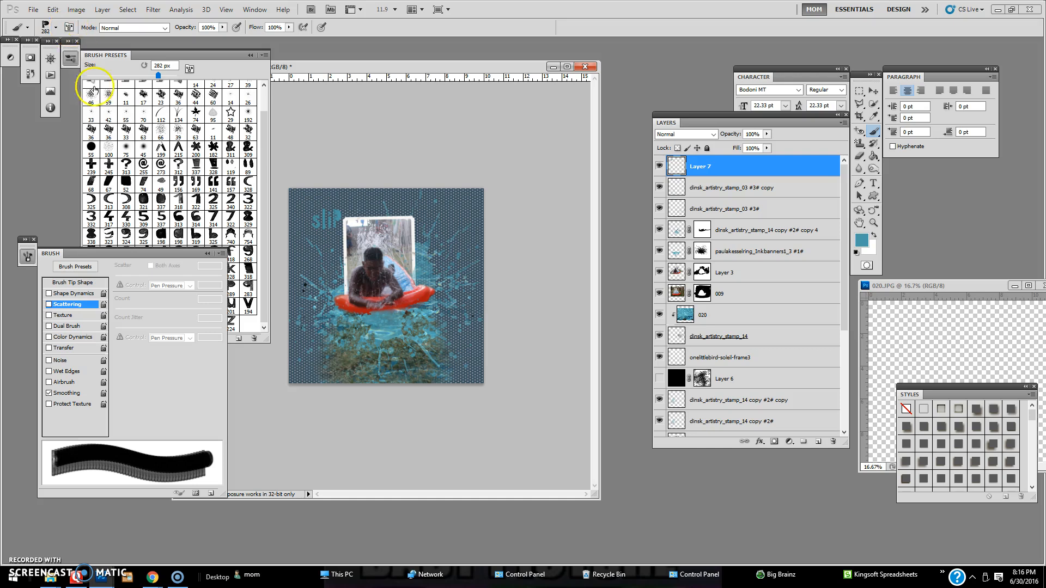
{"action": "left_click", "coordinate": [76, 294]}
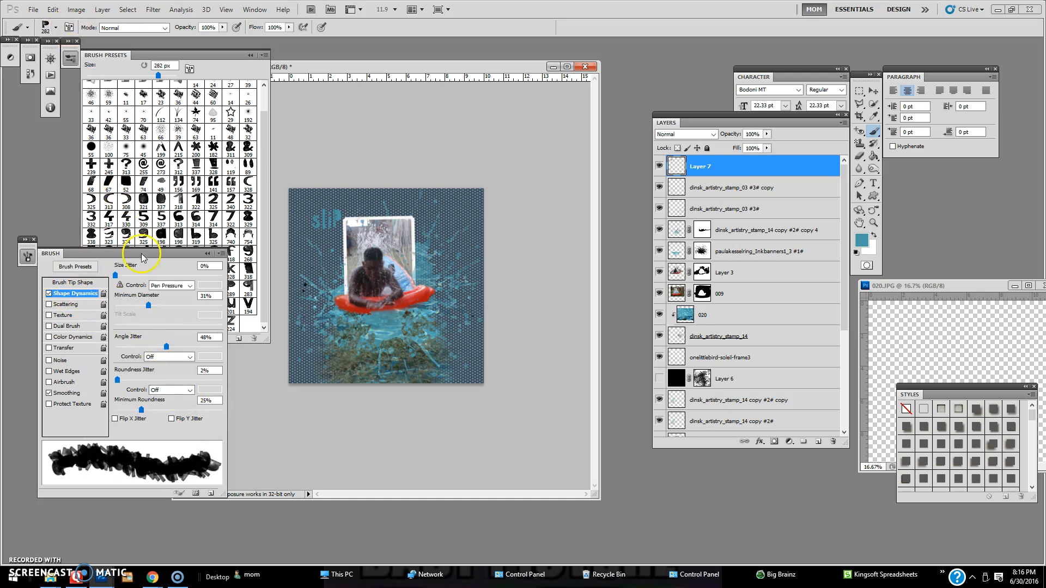
{"action": "left_click_drag", "start_coordinate": [142, 253], "coordinate": [104, 319]}
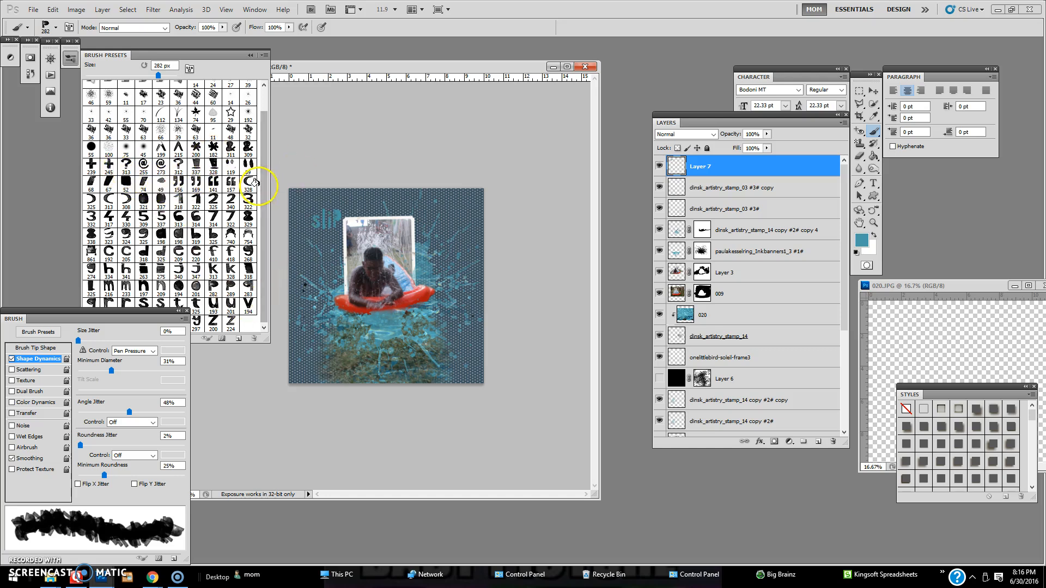
- Choose the 309 px painted ampersand brush and keep its brush settings shown
{"action": "left_click", "coordinate": [248, 148]}
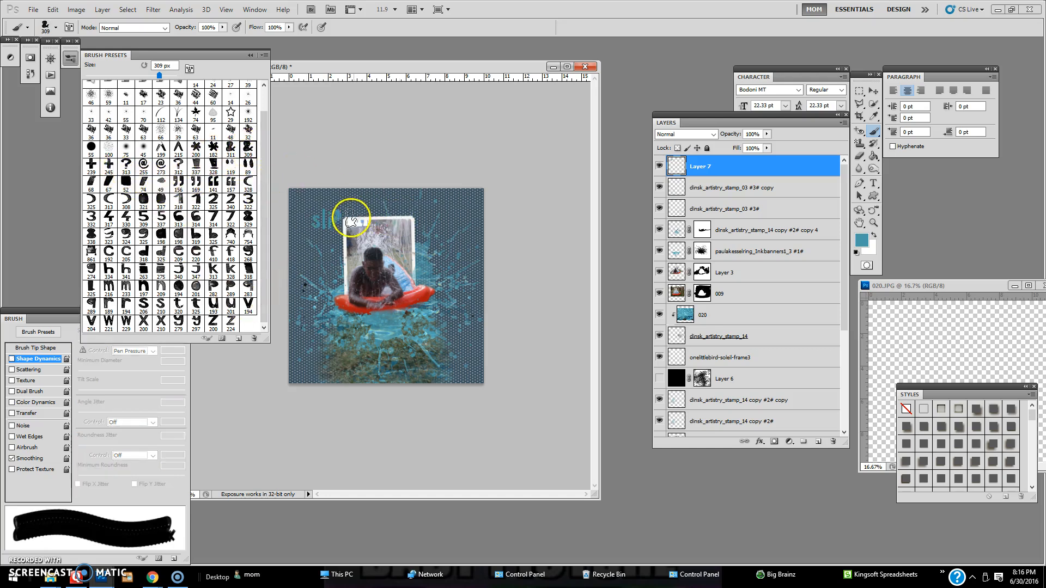
{"action": "left_click_drag", "start_coordinate": [44, 313], "coordinate": [44, 312]}
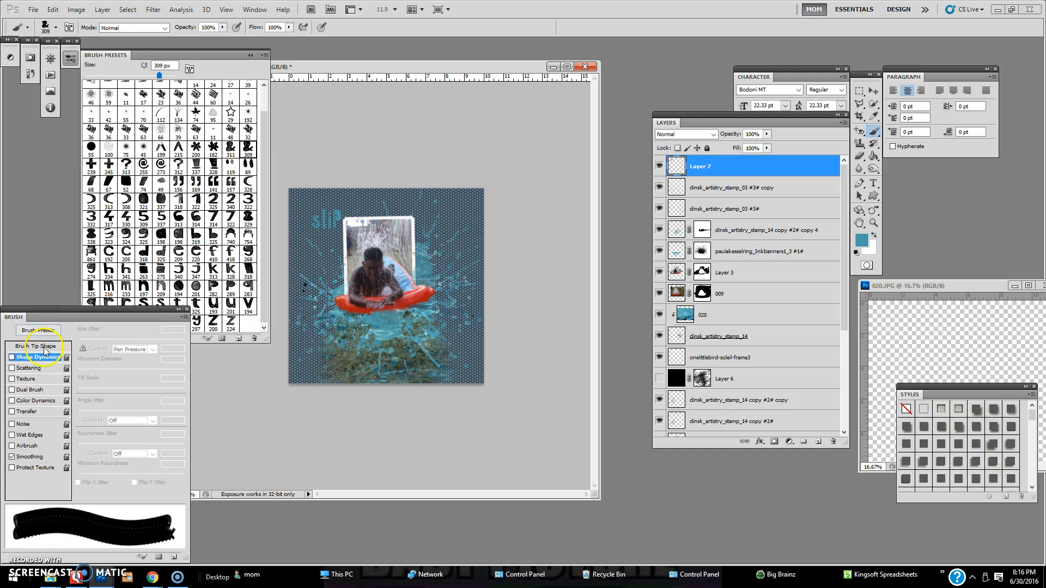
{"action": "left_click", "coordinate": [56, 30]}
{"action": "left_click", "coordinate": [56, 31]}
{"action": "left_click", "coordinate": [56, 30]}
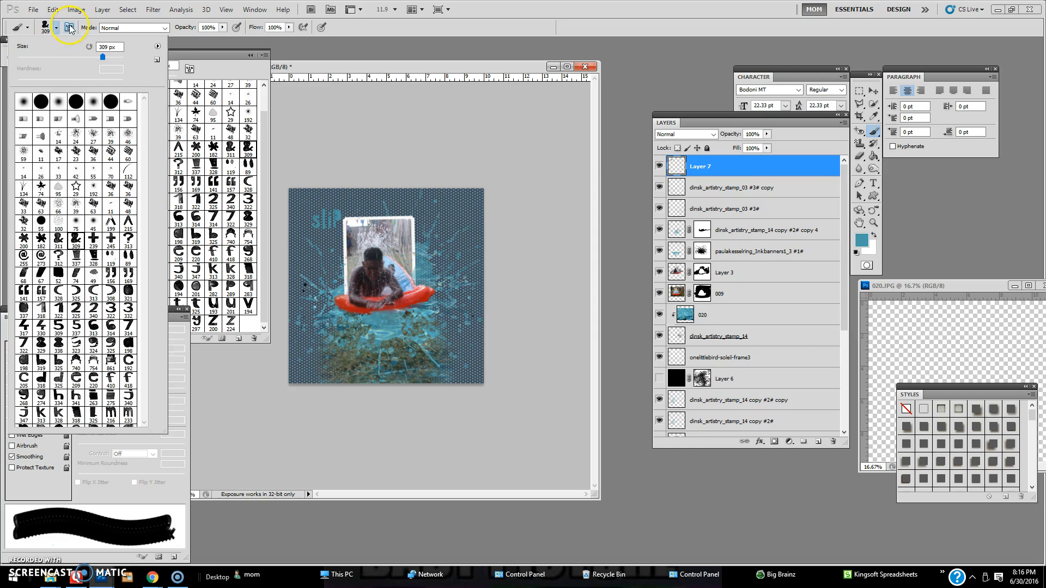
{"action": "left_click", "coordinate": [70, 28]}
{"action": "left_click", "coordinate": [189, 69]}
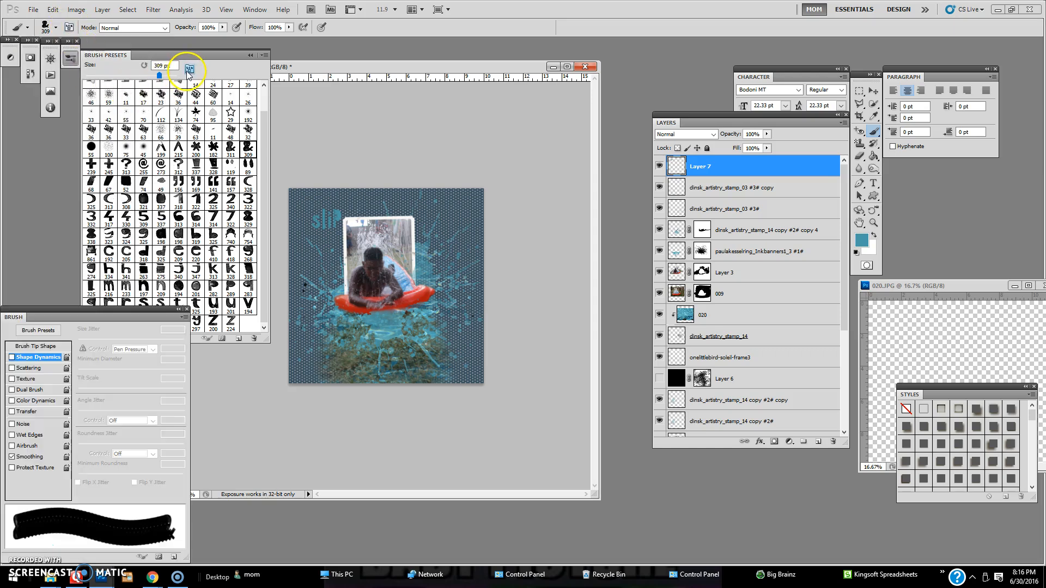
- Try Shape Dynamics on the ampersand brush and clear the brush controls
{"action": "left_click", "coordinate": [11, 357]}
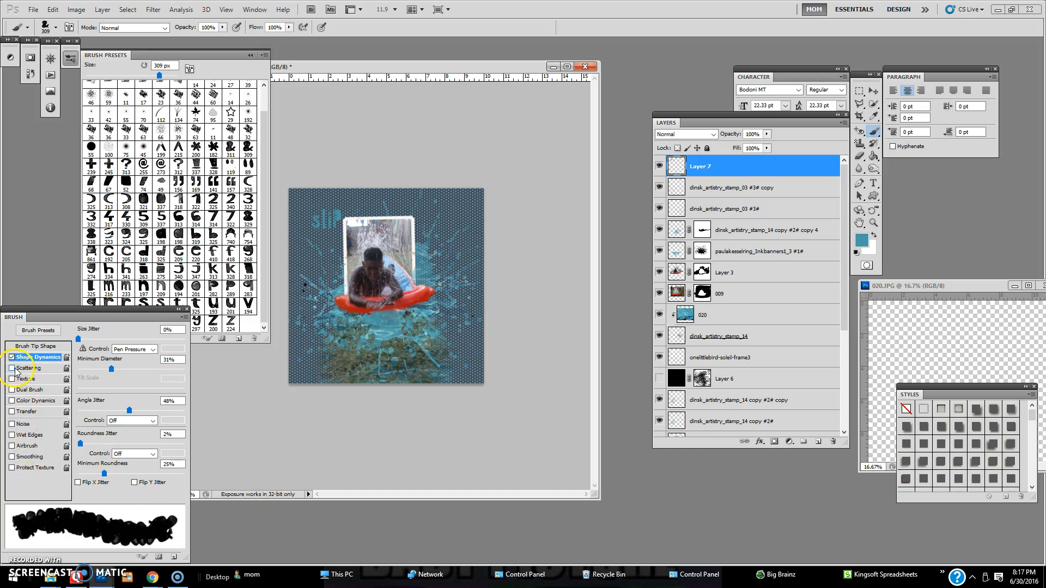
{"action": "left_click", "coordinate": [50, 334]}
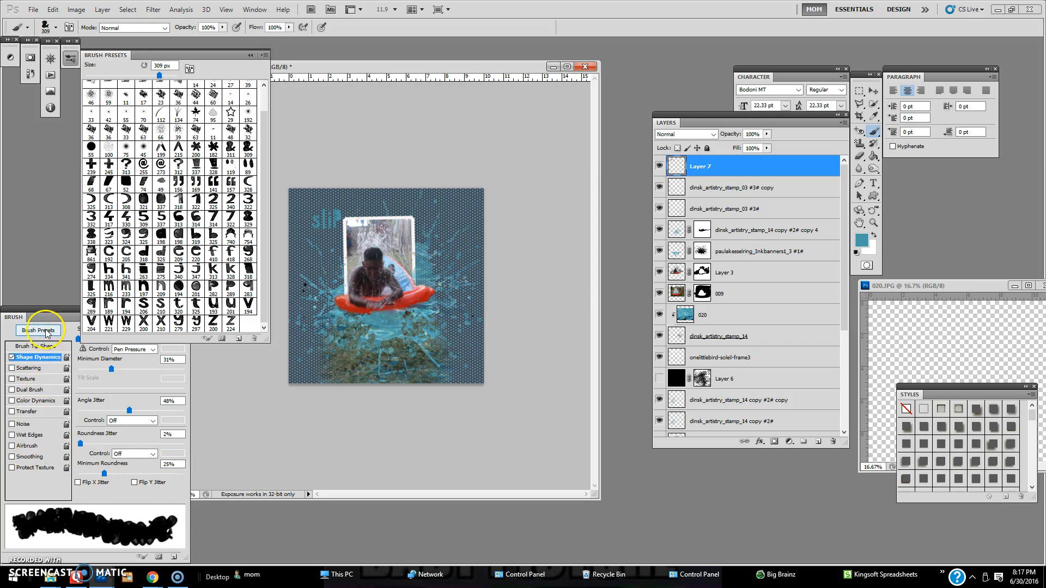
{"action": "left_click", "coordinate": [66, 316]}
{"action": "left_click", "coordinate": [184, 318]}
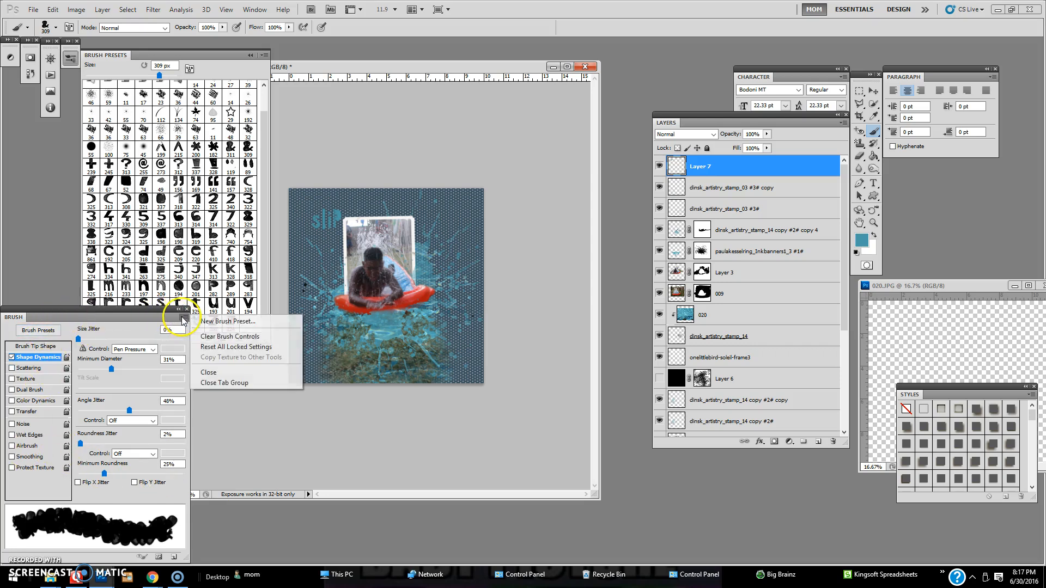
{"action": "left_click", "coordinate": [215, 336]}
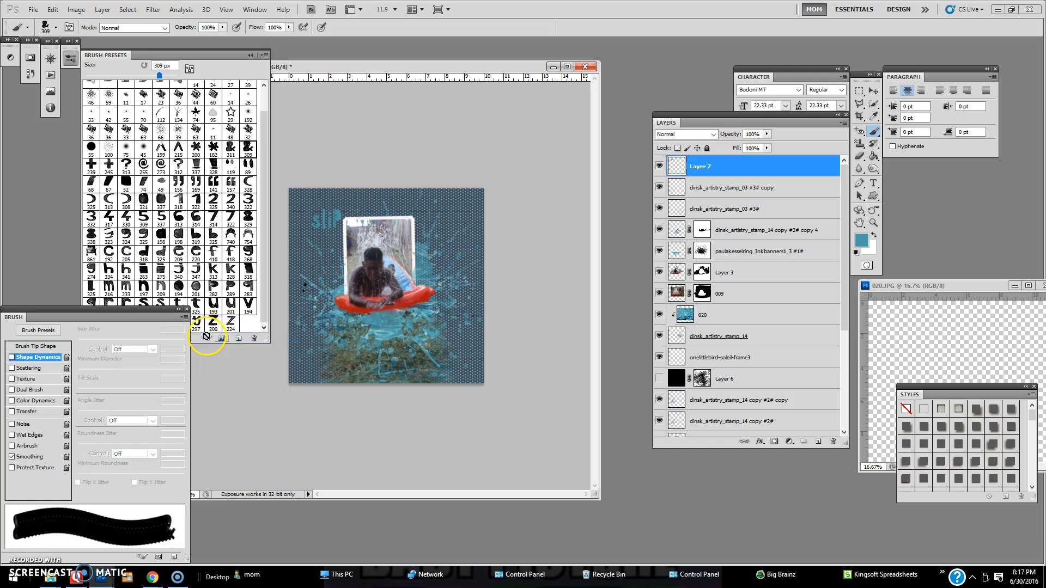
{"action": "left_click", "coordinate": [39, 331]}
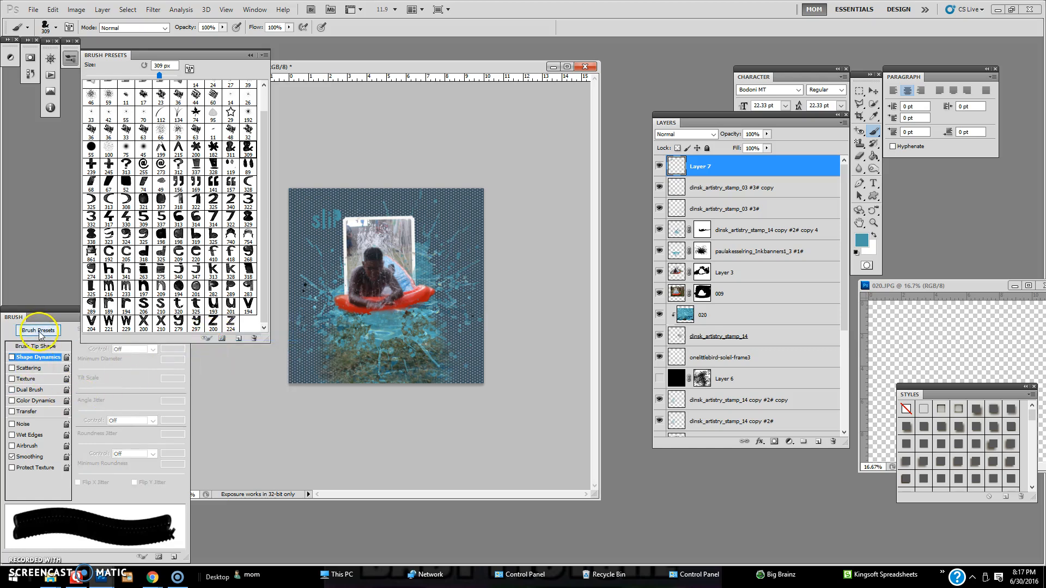
{"action": "left_click", "coordinate": [189, 69]}
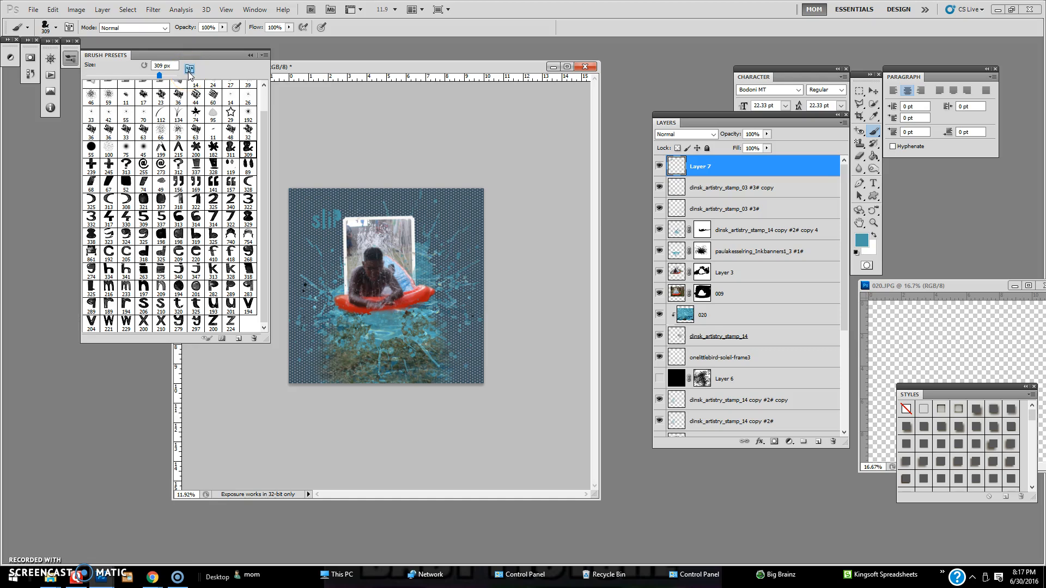
{"action": "left_click", "coordinate": [189, 70]}
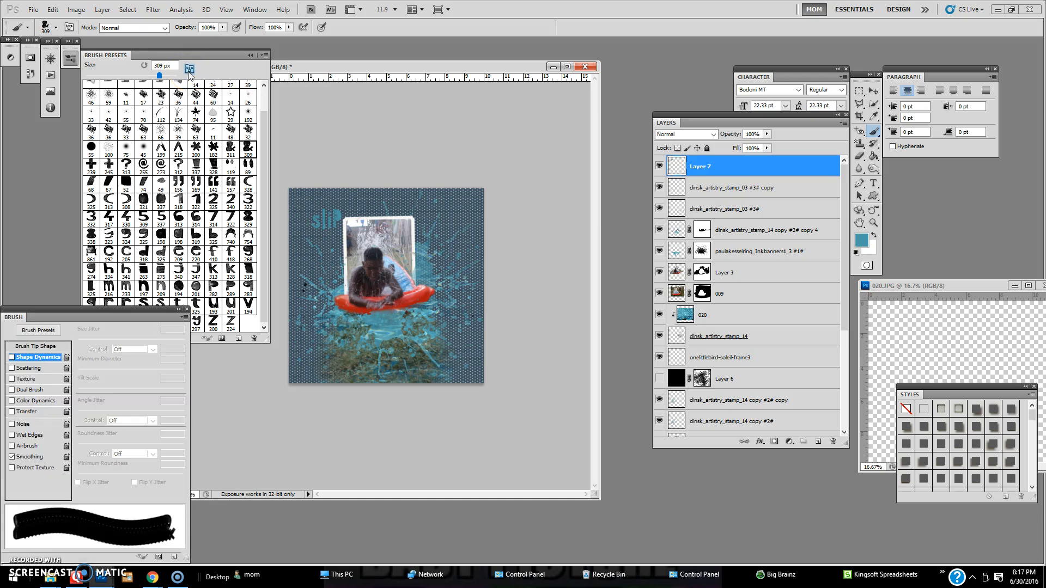
{"action": "left_click", "coordinate": [221, 339]}
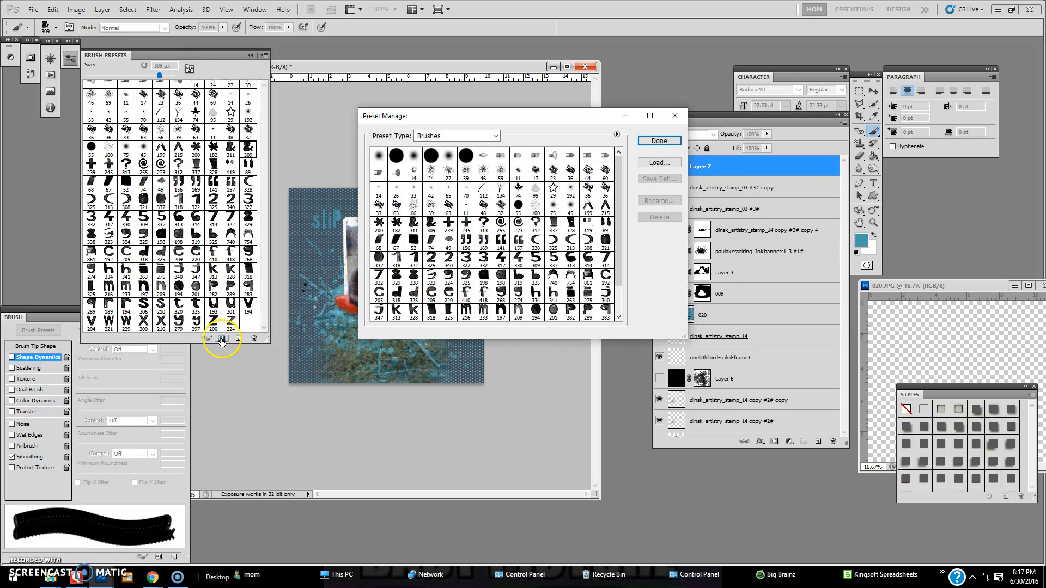
{"action": "left_click", "coordinate": [658, 141]}
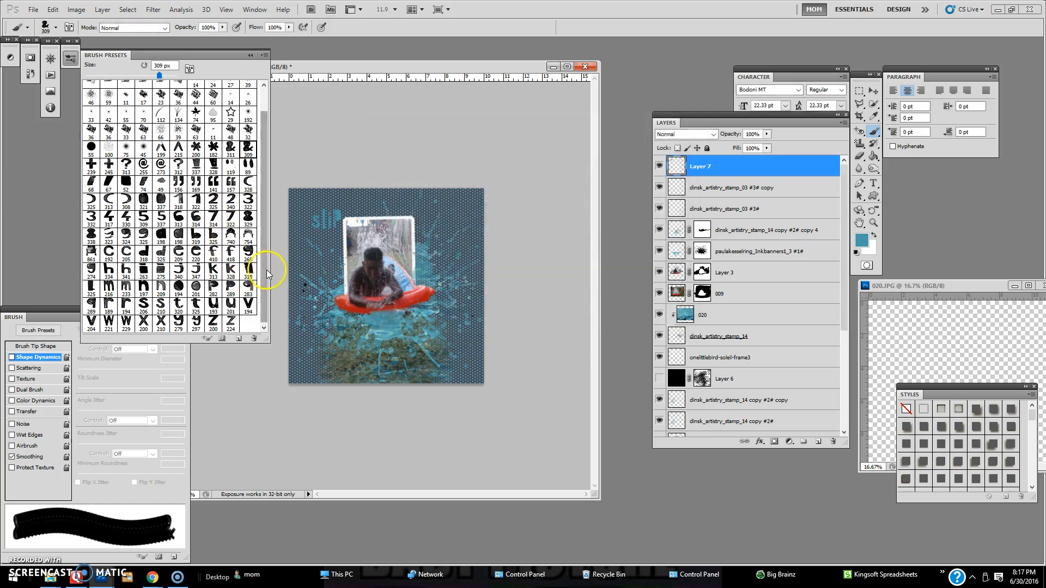
- Rotate the ampersand brush tip to -19°, set its size to 312 px and stamp it after "slip"
{"action": "left_click_drag", "start_coordinate": [266, 276], "coordinate": [261, 200]}
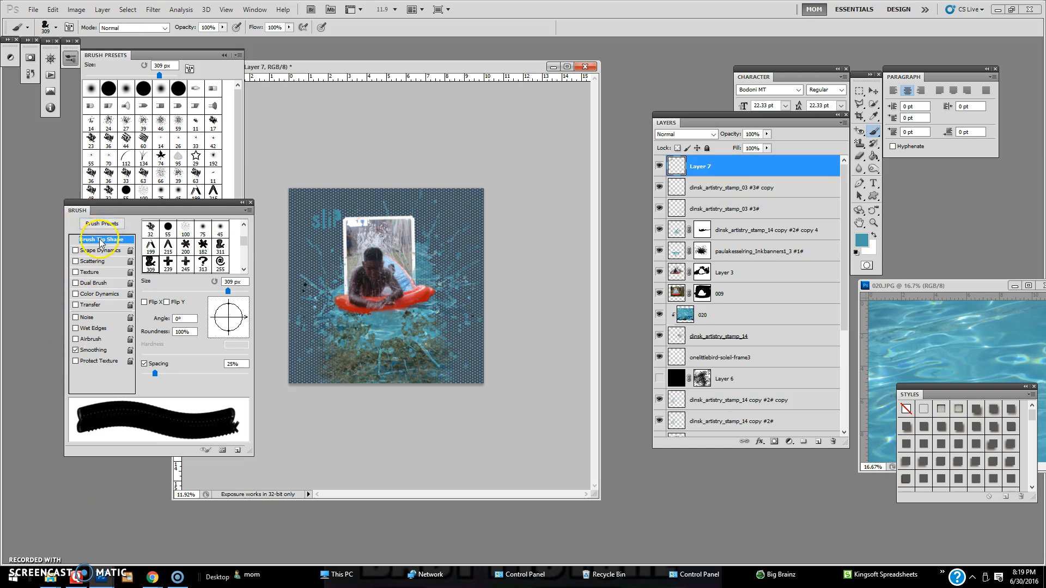
{"action": "mouse_move", "coordinate": [227, 330]}
{"action": "left_mouse_down"}
{"action": "mouse_move", "coordinate": [233, 311]}
{"action": "mouse_move", "coordinate": [211, 317]}
{"action": "mouse_move", "coordinate": [231, 326]}
{"action": "mouse_move", "coordinate": [229, 299]}
{"action": "mouse_move", "coordinate": [246, 322]}
{"action": "left_mouse_up"}
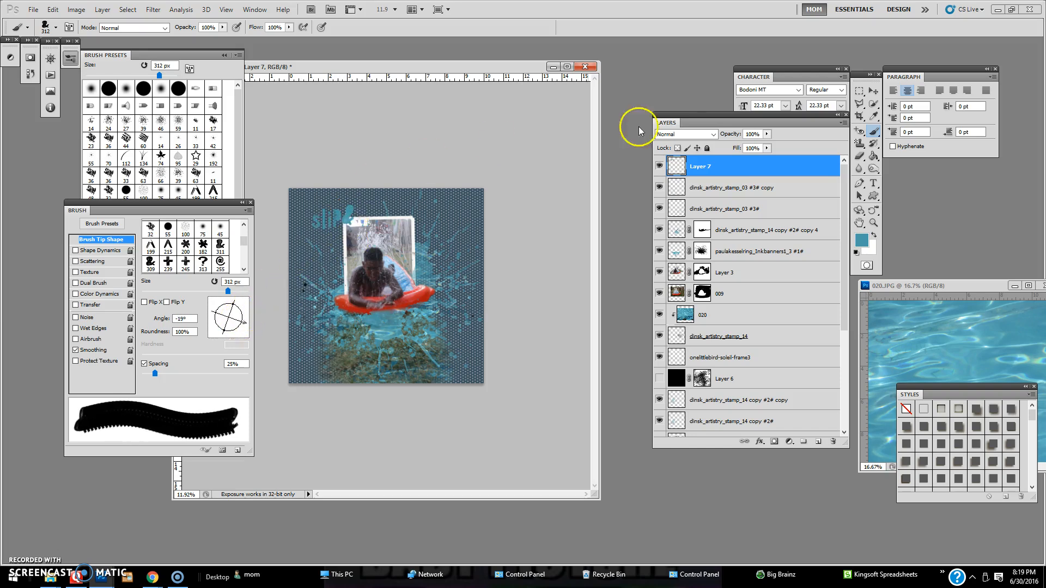
- Choose the 206 px painted letter s brush and stamp it after the ampersand to begin the word "slide"
{"action": "left_click", "coordinate": [243, 113]}
{"action": "scroll", "coordinate": [217, 218], "scroll_direction": "down", "scroll_amount": 10}
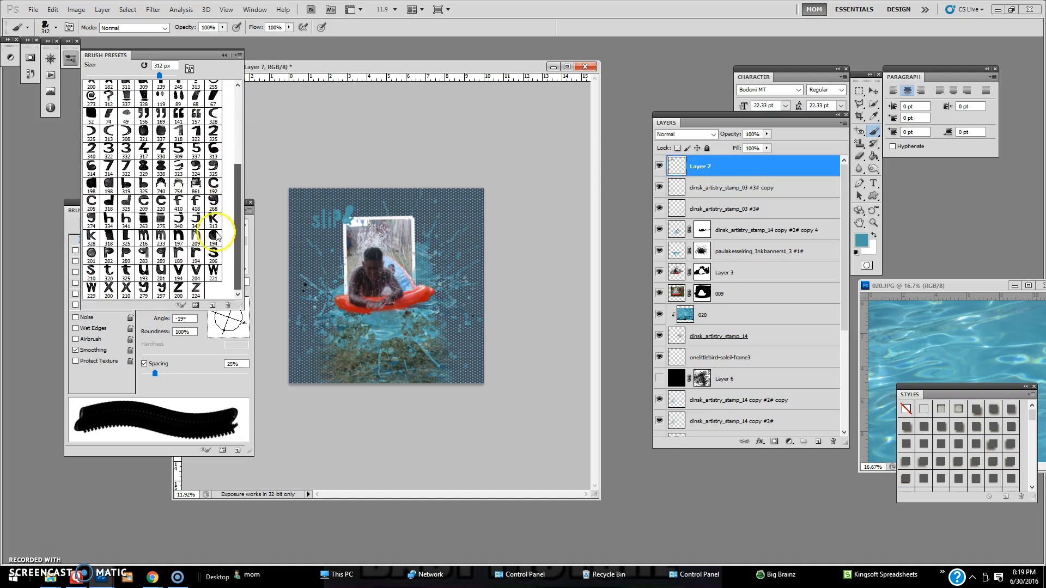
{"action": "left_click", "coordinate": [215, 256]}
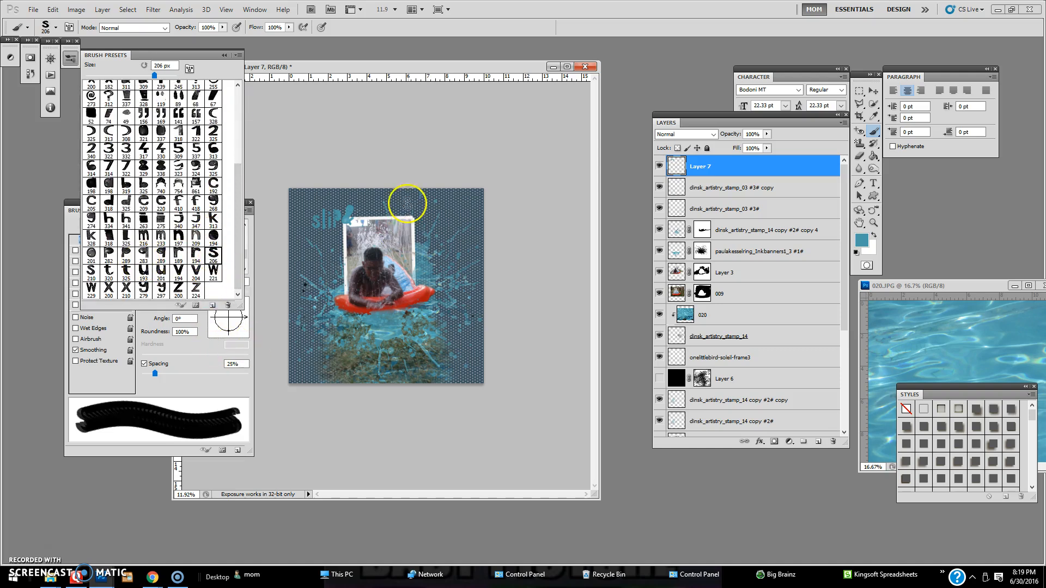
{"action": "left_click", "coordinate": [361, 216]}
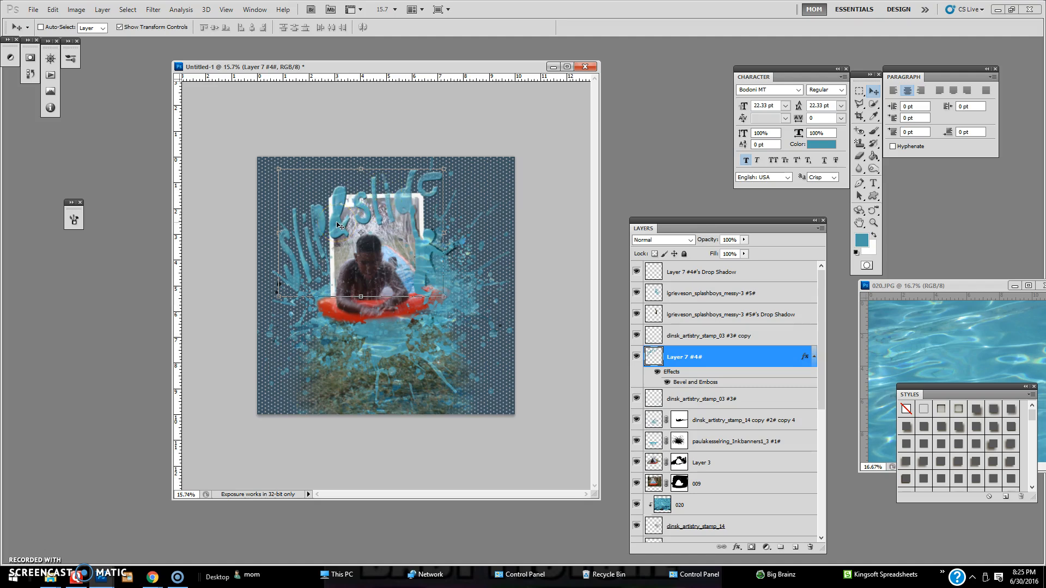
- Examine the 020.JPG pool-water photo and the earlier slip slide layout alongside the new page for comparison
{"action": "left_click", "coordinate": [951, 351]}
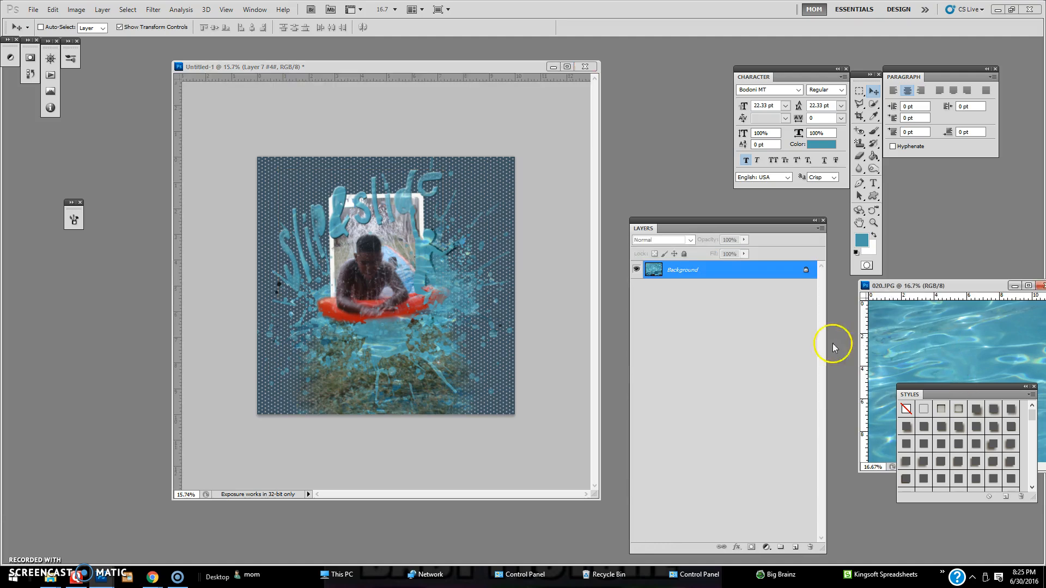
{"action": "mouse_move", "coordinate": [908, 287]}
{"action": "left_mouse_down"}
{"action": "mouse_move", "coordinate": [619, 261]}
{"action": "mouse_move", "coordinate": [402, 187]}
{"action": "mouse_move", "coordinate": [406, 178]}
{"action": "mouse_move", "coordinate": [924, 278]}
{"action": "left_mouse_up"}
{"action": "scroll", "coordinate": [408, 349], "scroll_direction": "up", "scroll_amount": 5}
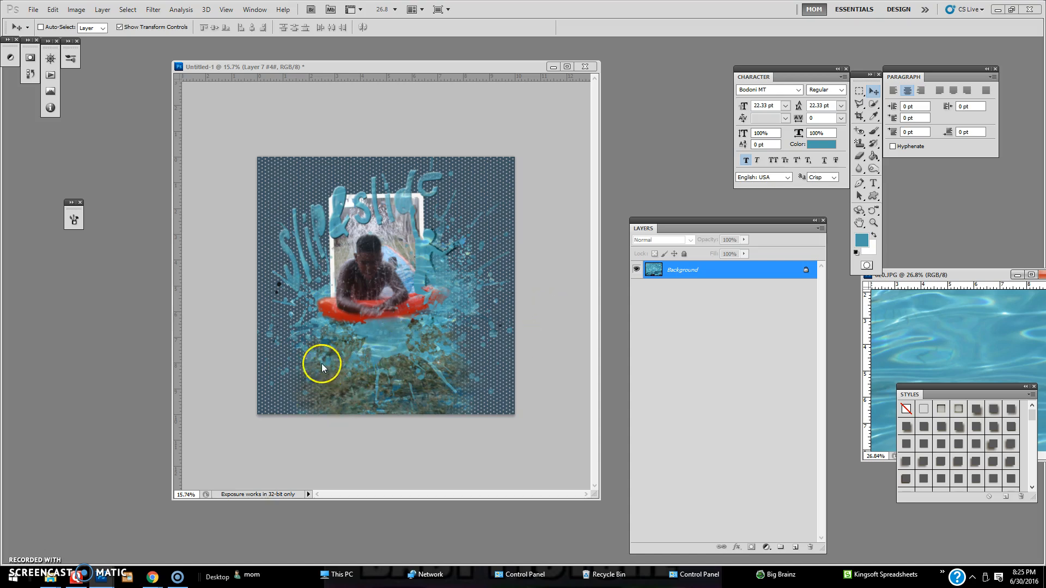
{"action": "scroll", "coordinate": [458, 349], "scroll_direction": "down", "scroll_amount": 1}
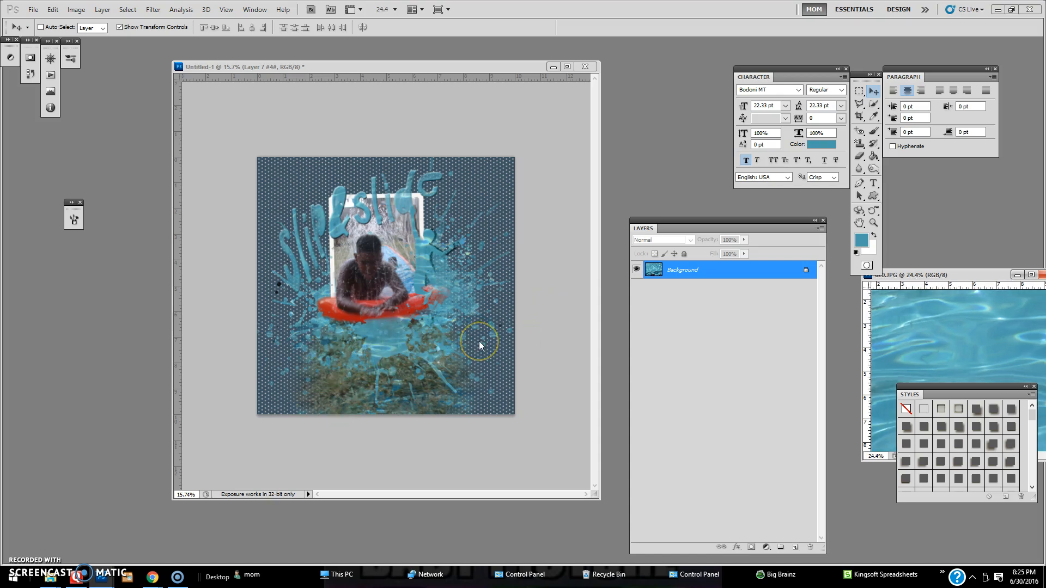
{"action": "left_click_drag", "start_coordinate": [1045, 214], "coordinate": [927, 120]}
{"action": "left_click", "coordinate": [401, 357]}
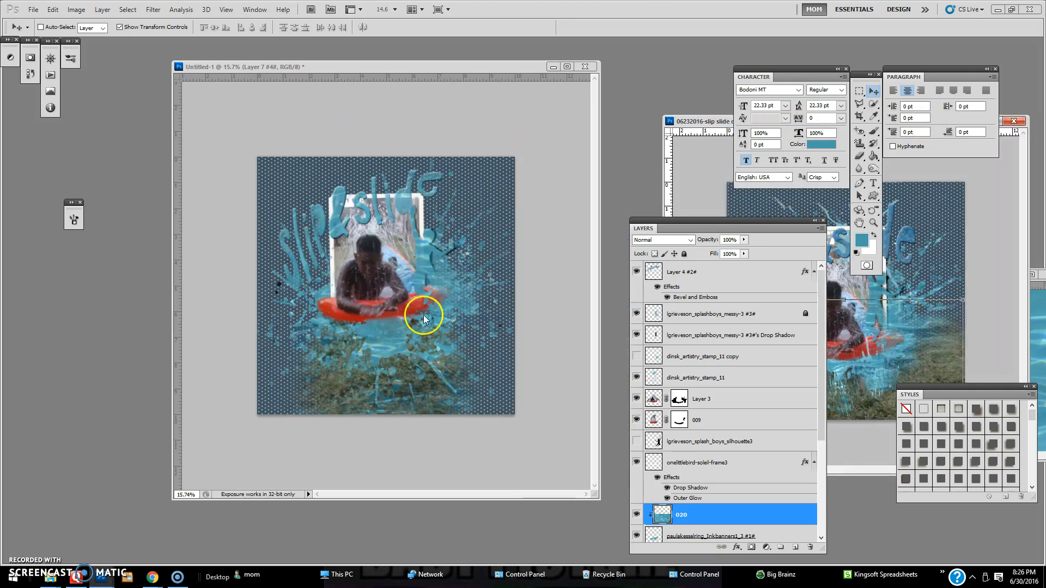